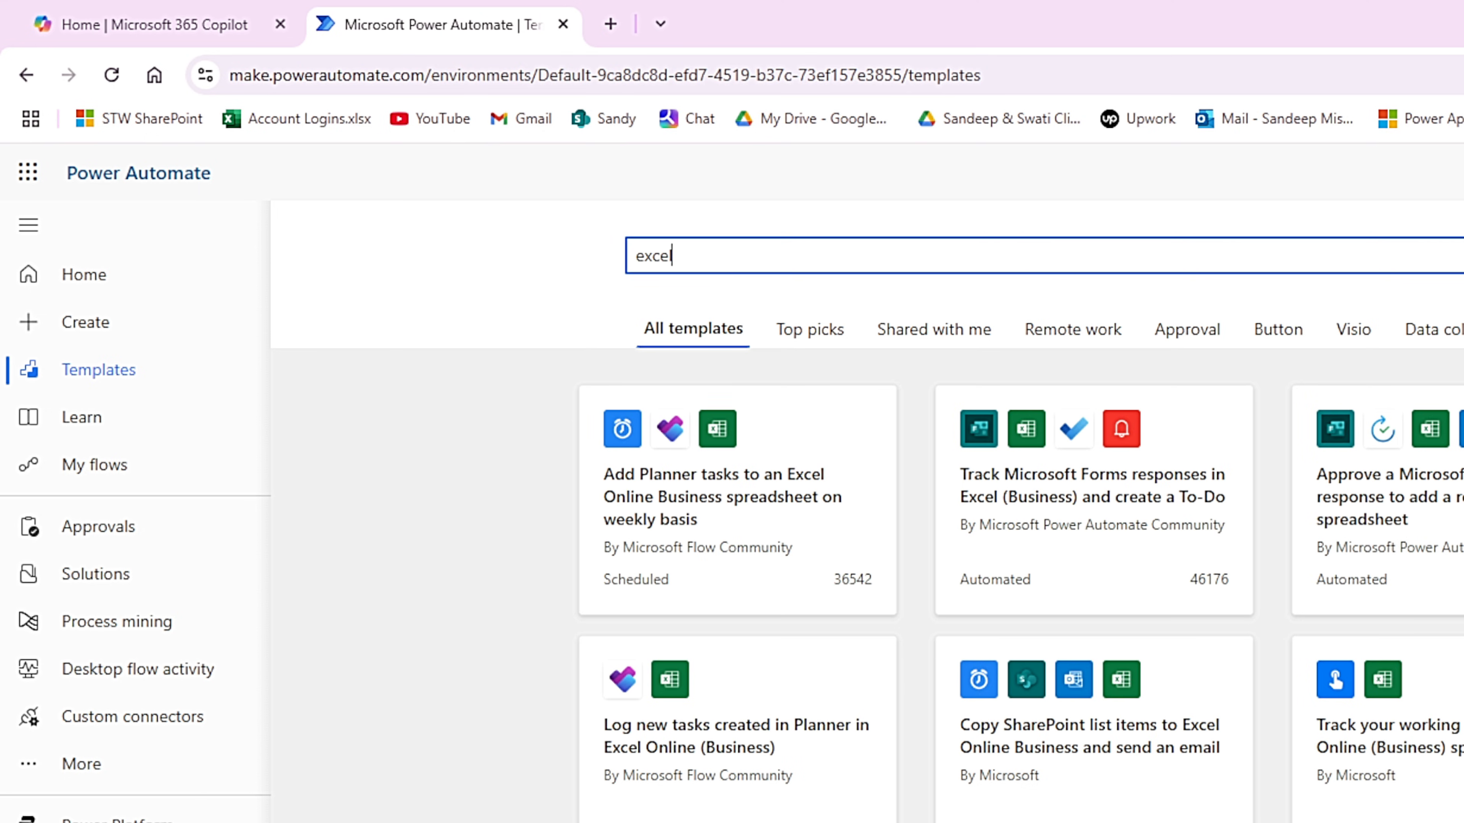
Step: Create an instant cloud flow with the "Manually trigger a flow" trigger and browse Excel Online (Business) actions to insert after it
click(87, 328)
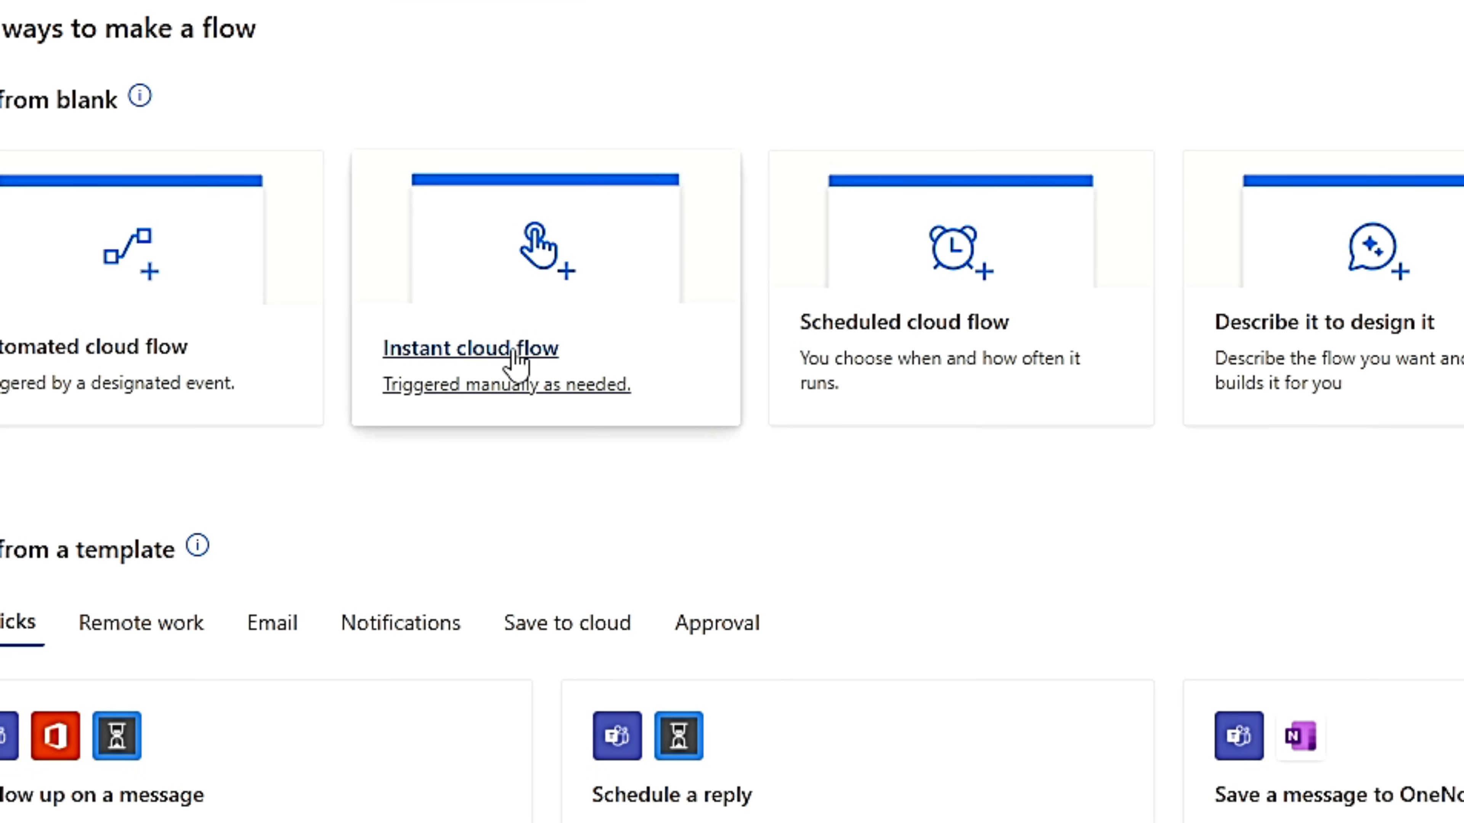
click(514, 360)
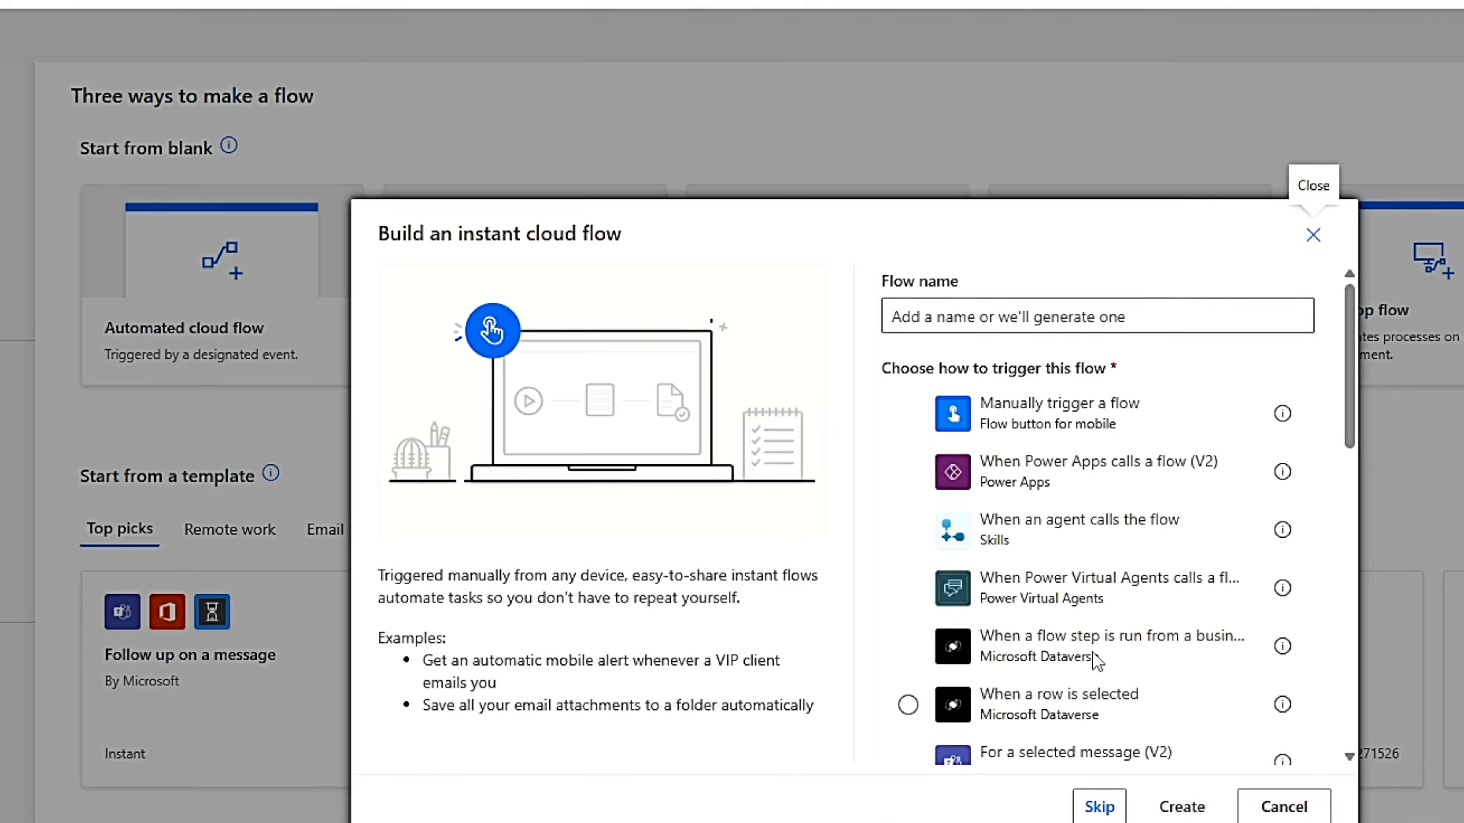
click(1285, 474)
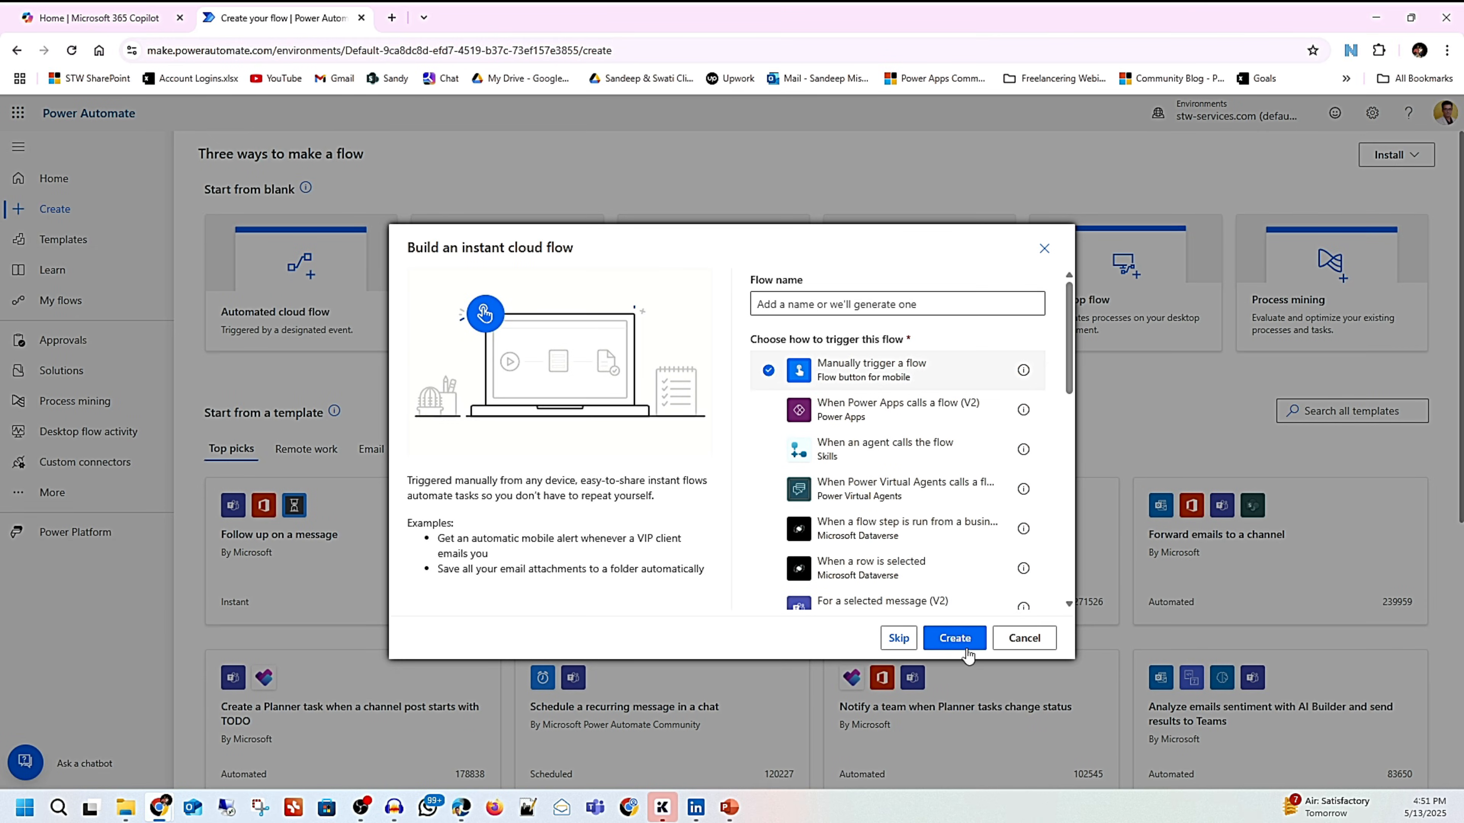
click(954, 638)
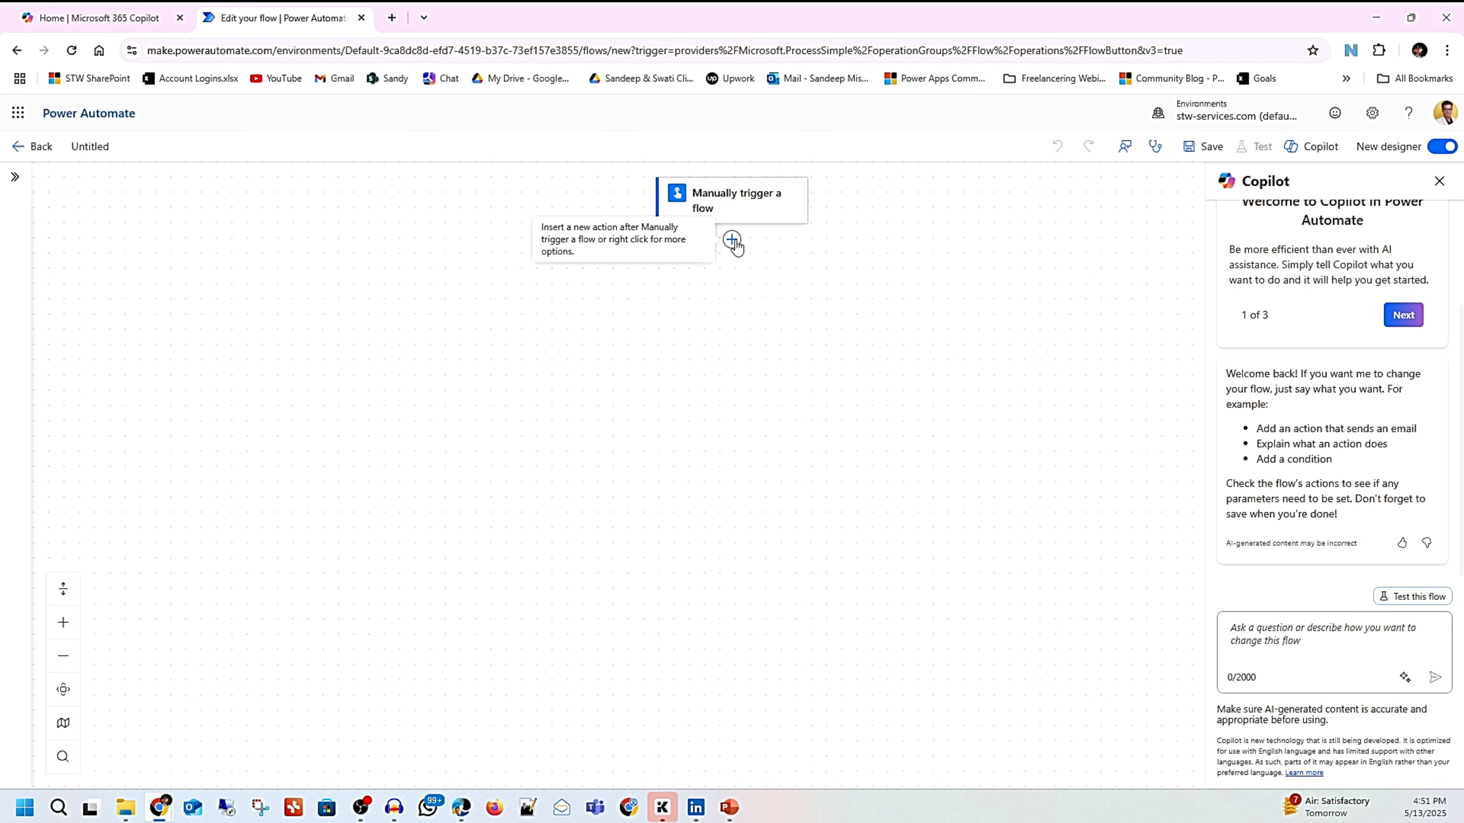
click(732, 241)
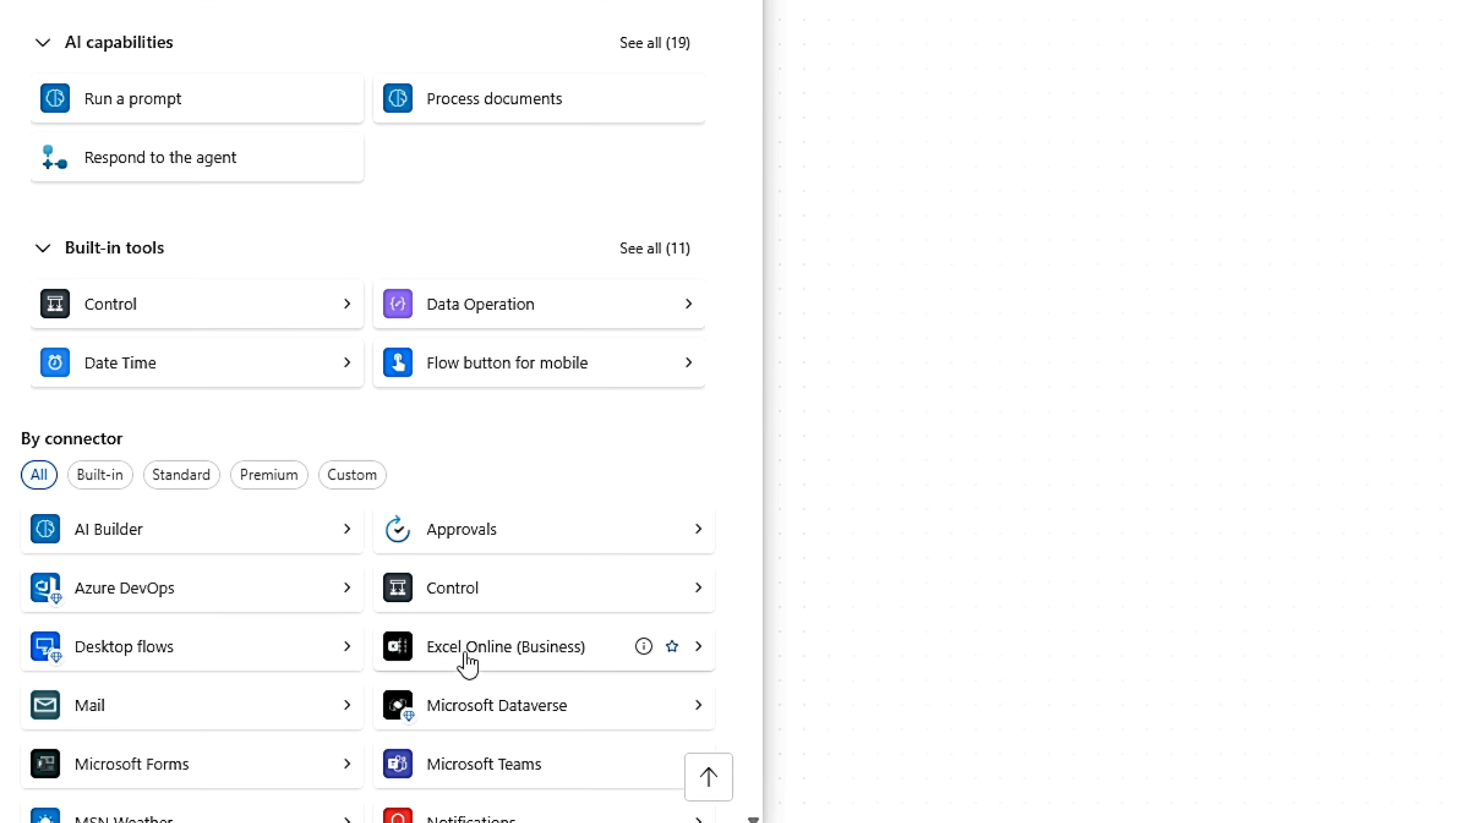
click(466, 657)
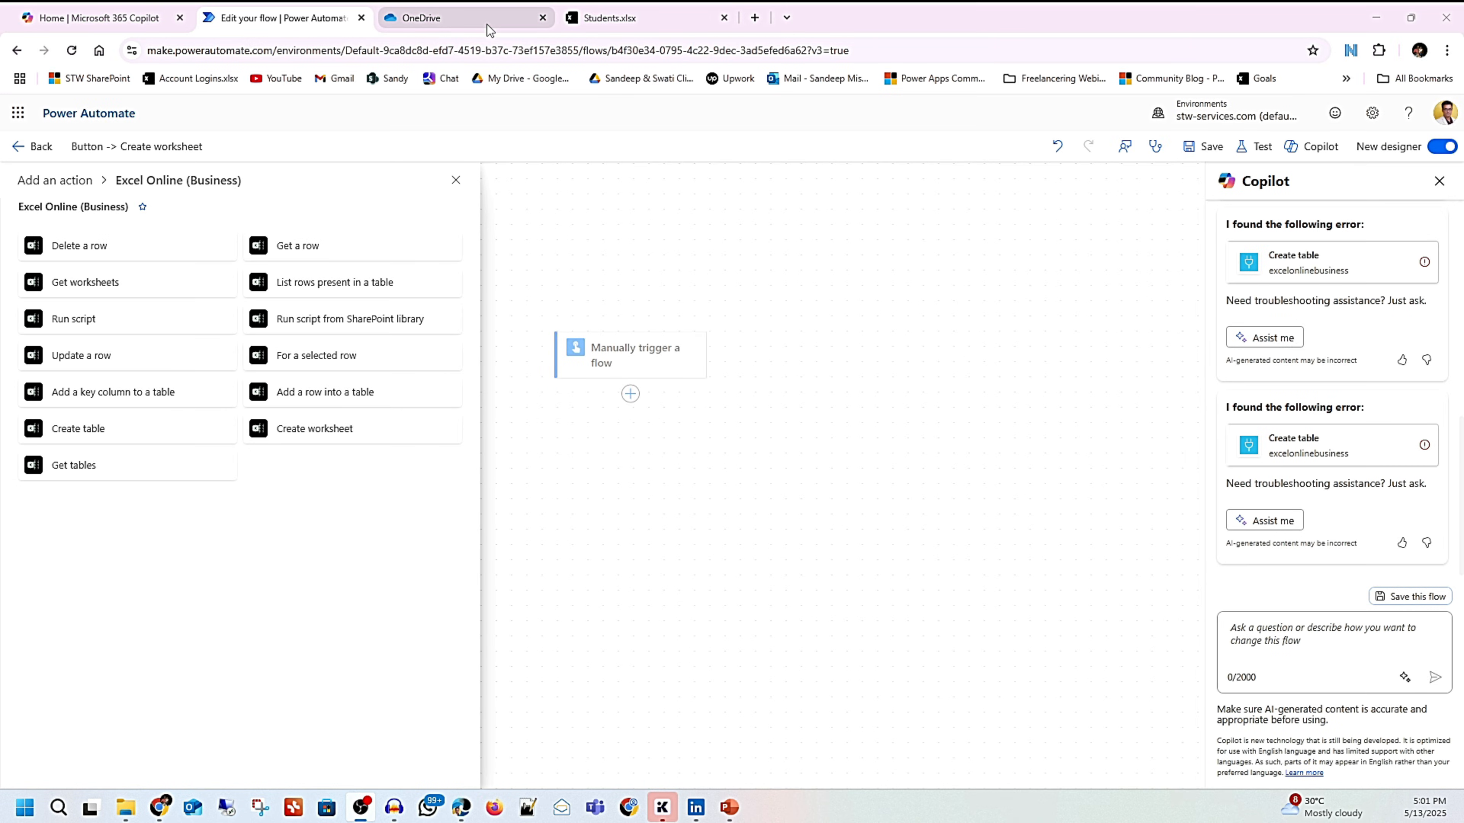
Step: Check the Students.xlsx workbook and its location in the OneDrive Excel Demo folder, ending back at the flow designer
click(488, 29)
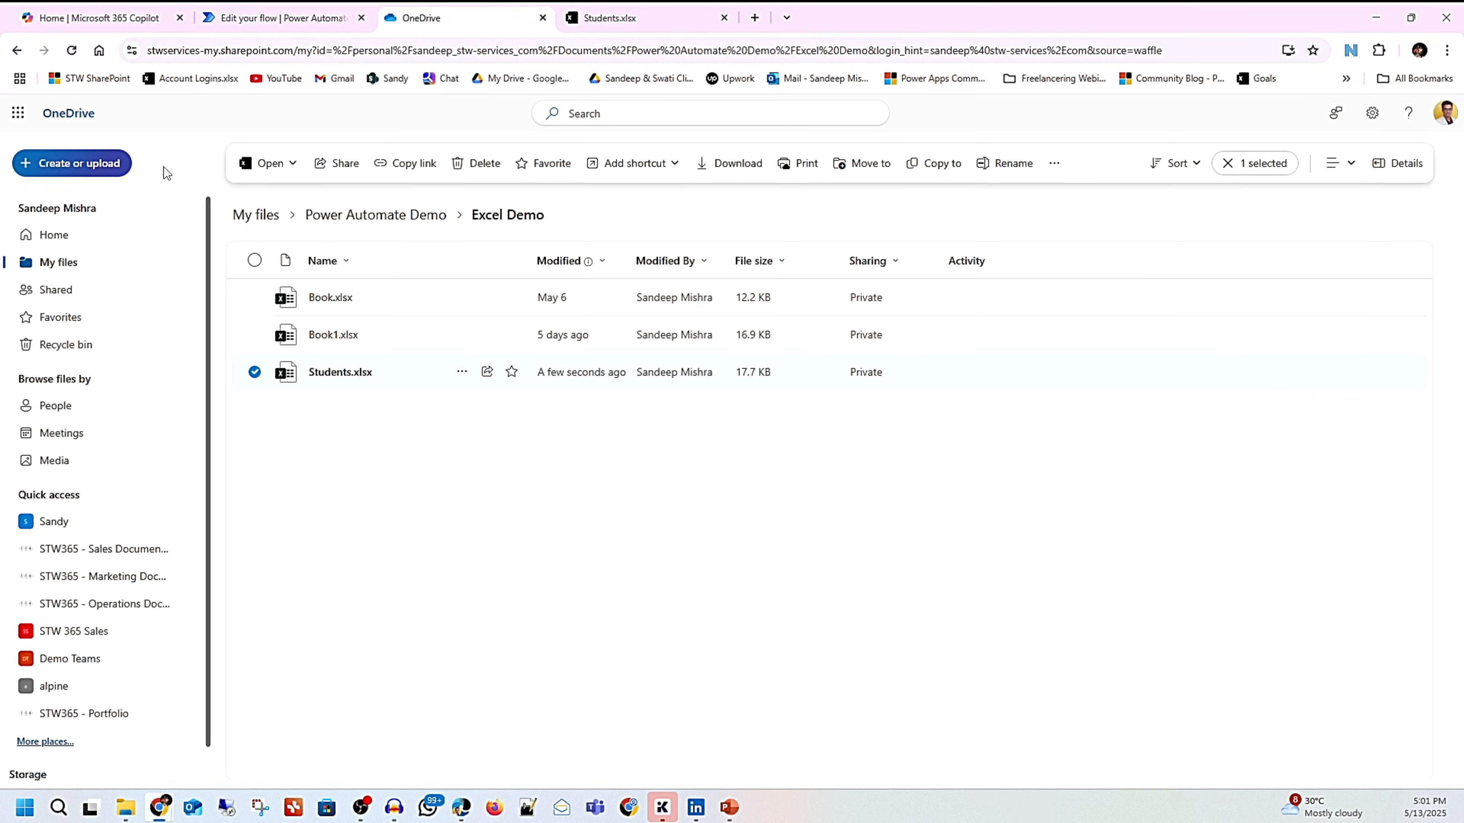
click(641, 18)
click(465, 22)
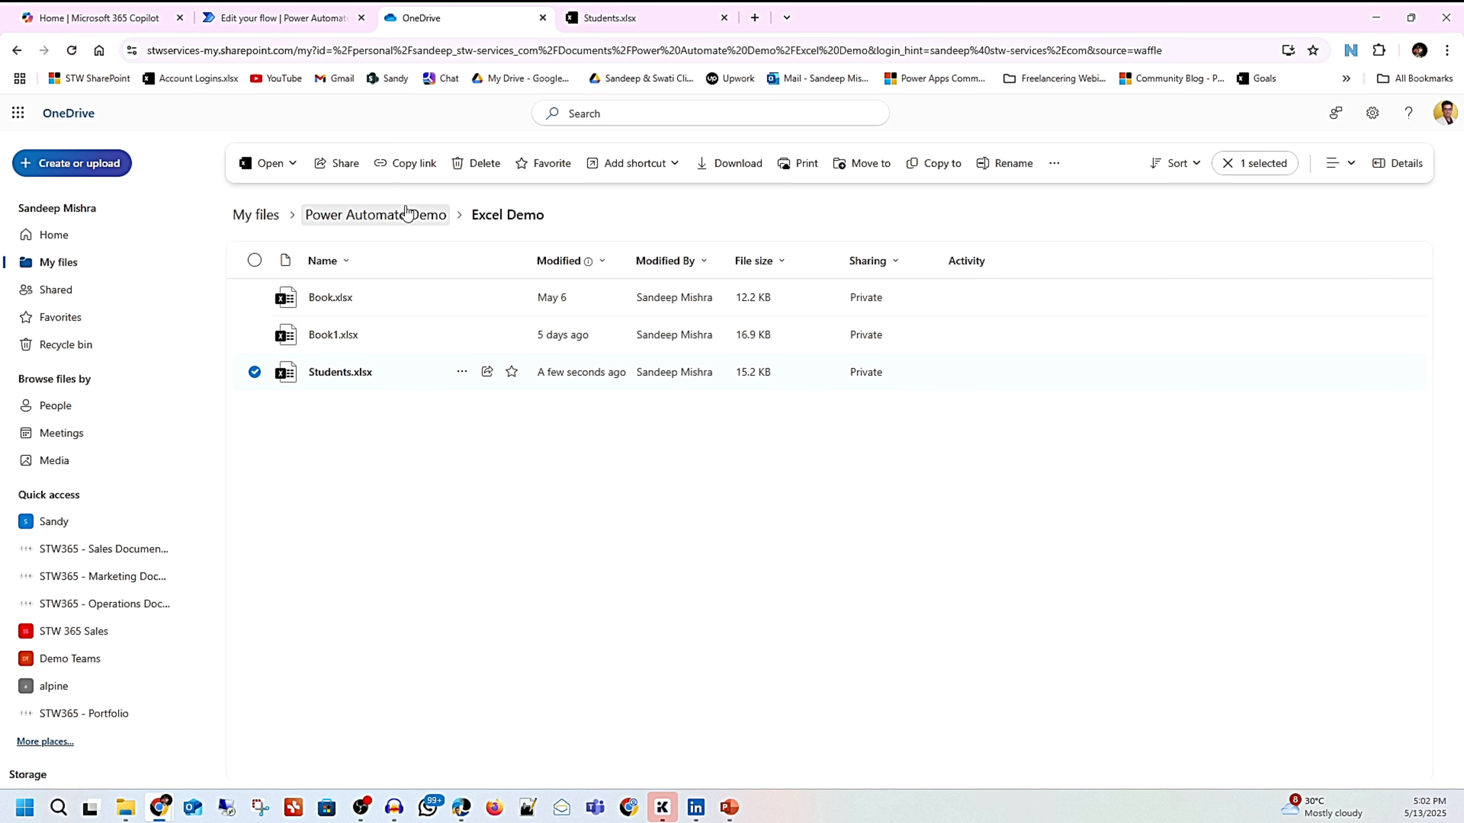
click(297, 19)
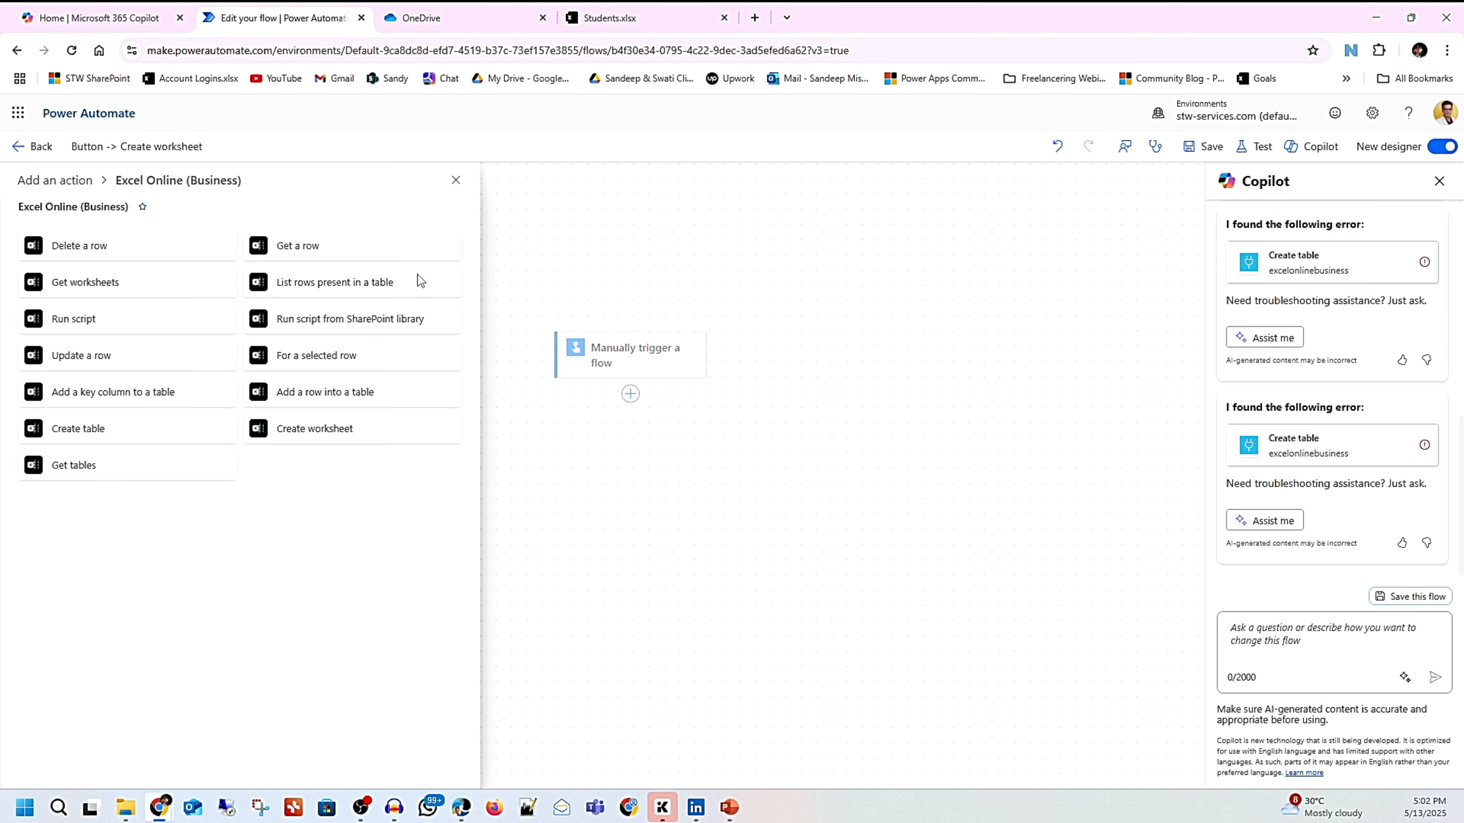
Step: Add a Create worksheet action with location OneDrive for Business and document library OneDrive
click(316, 442)
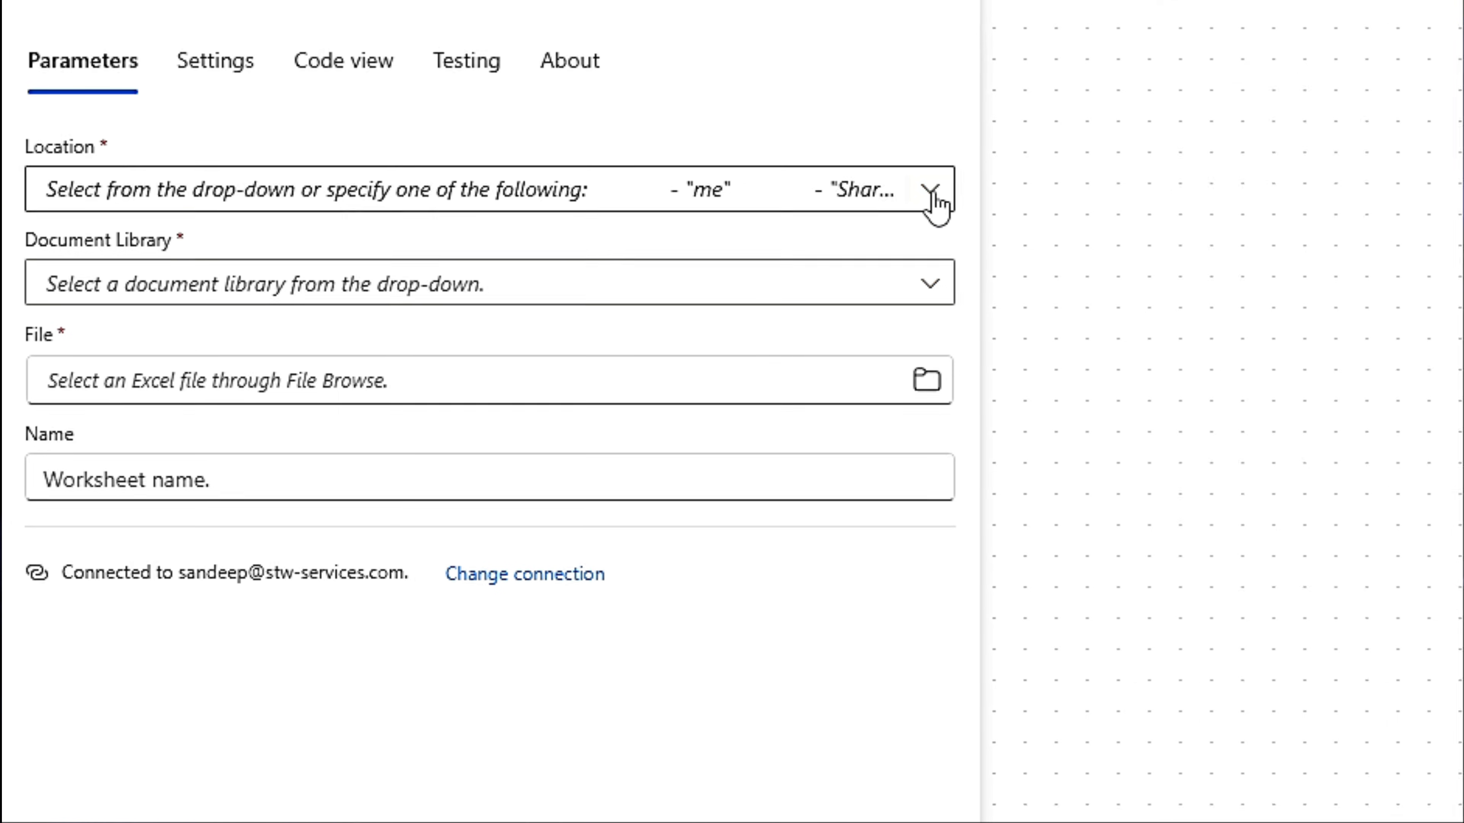
click(931, 190)
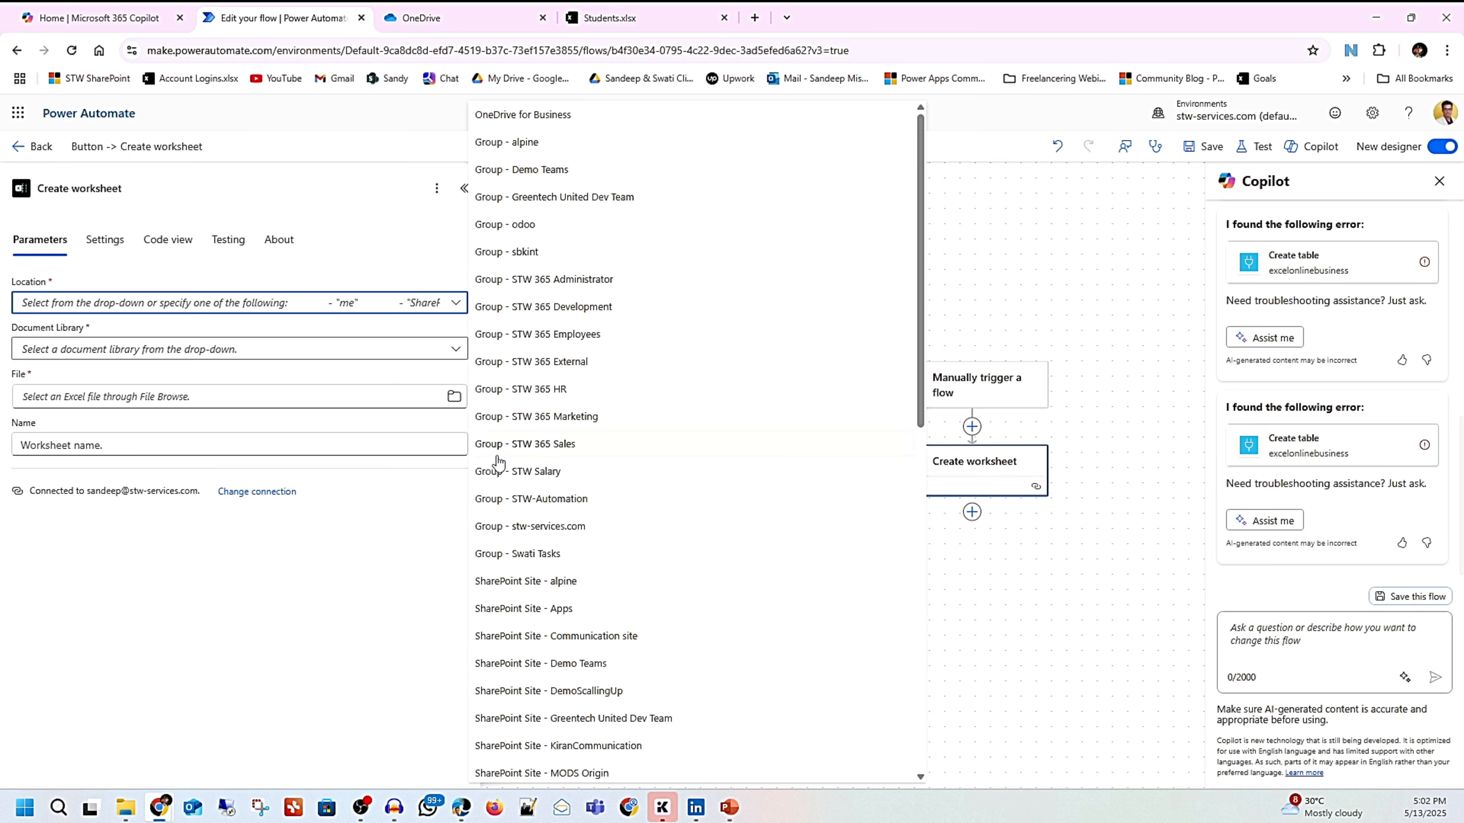
scroll(536, 513, down, 3)
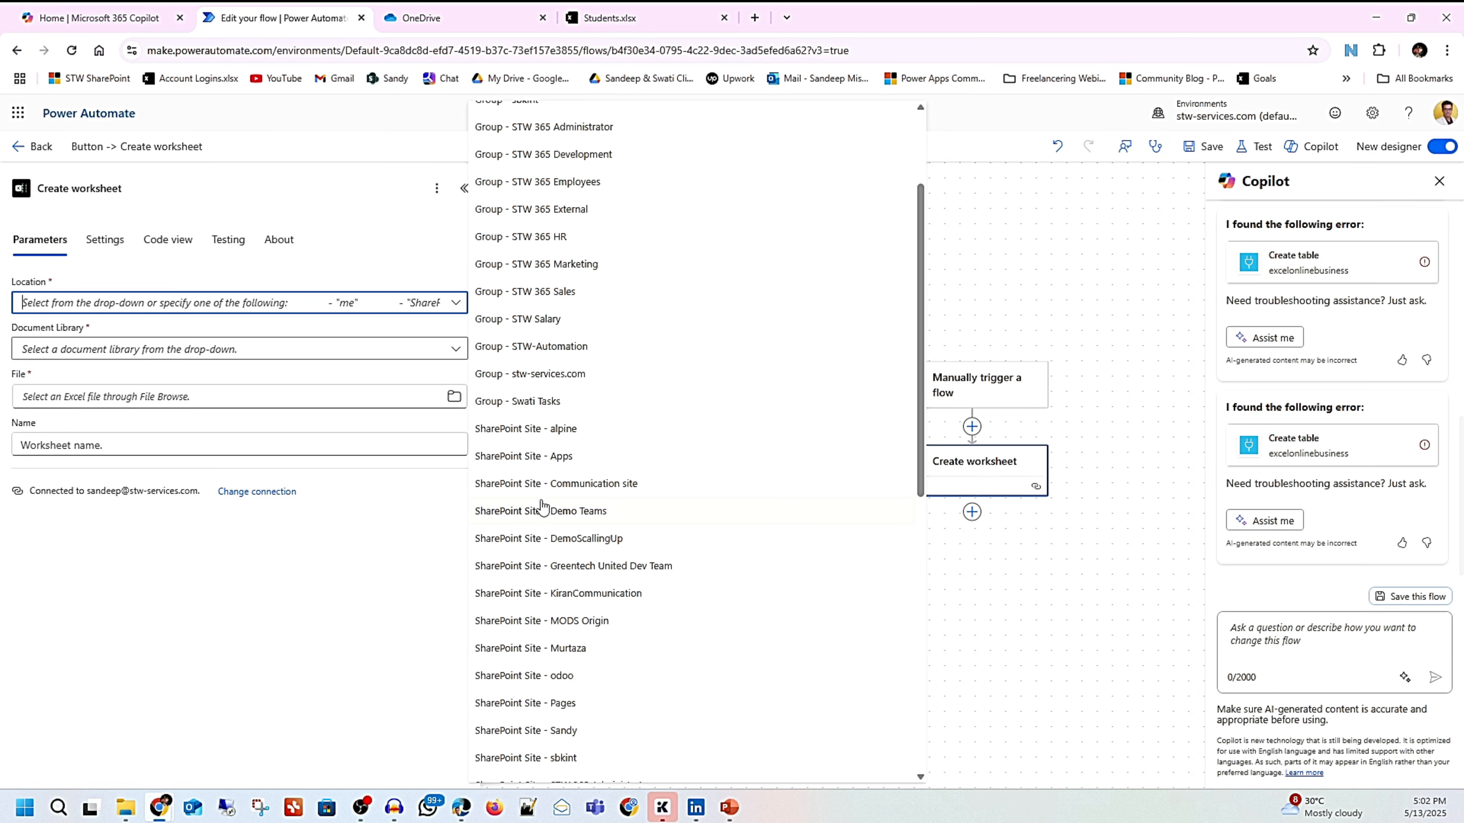
scroll(542, 506, up, 3)
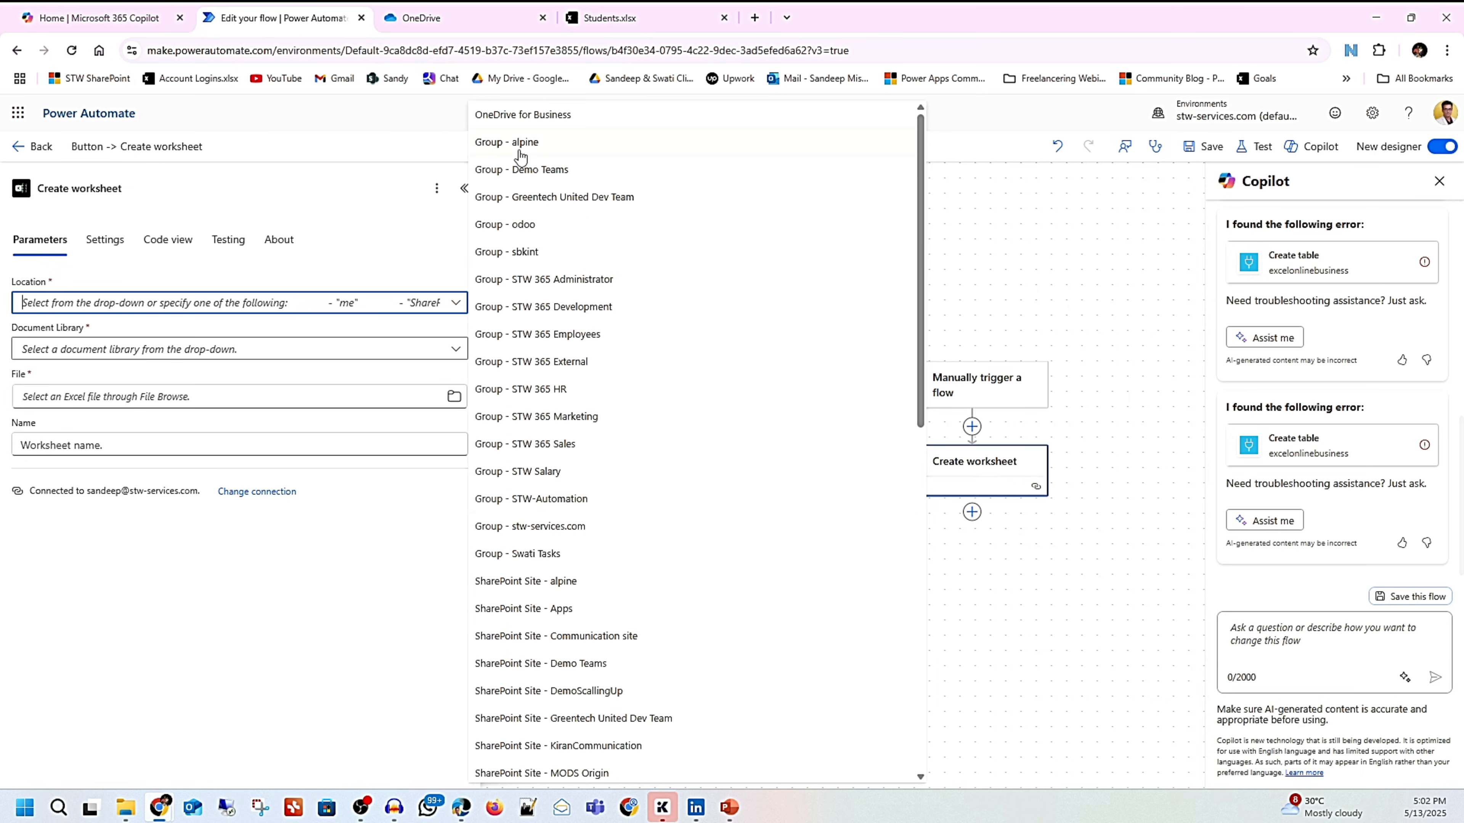
click(506, 118)
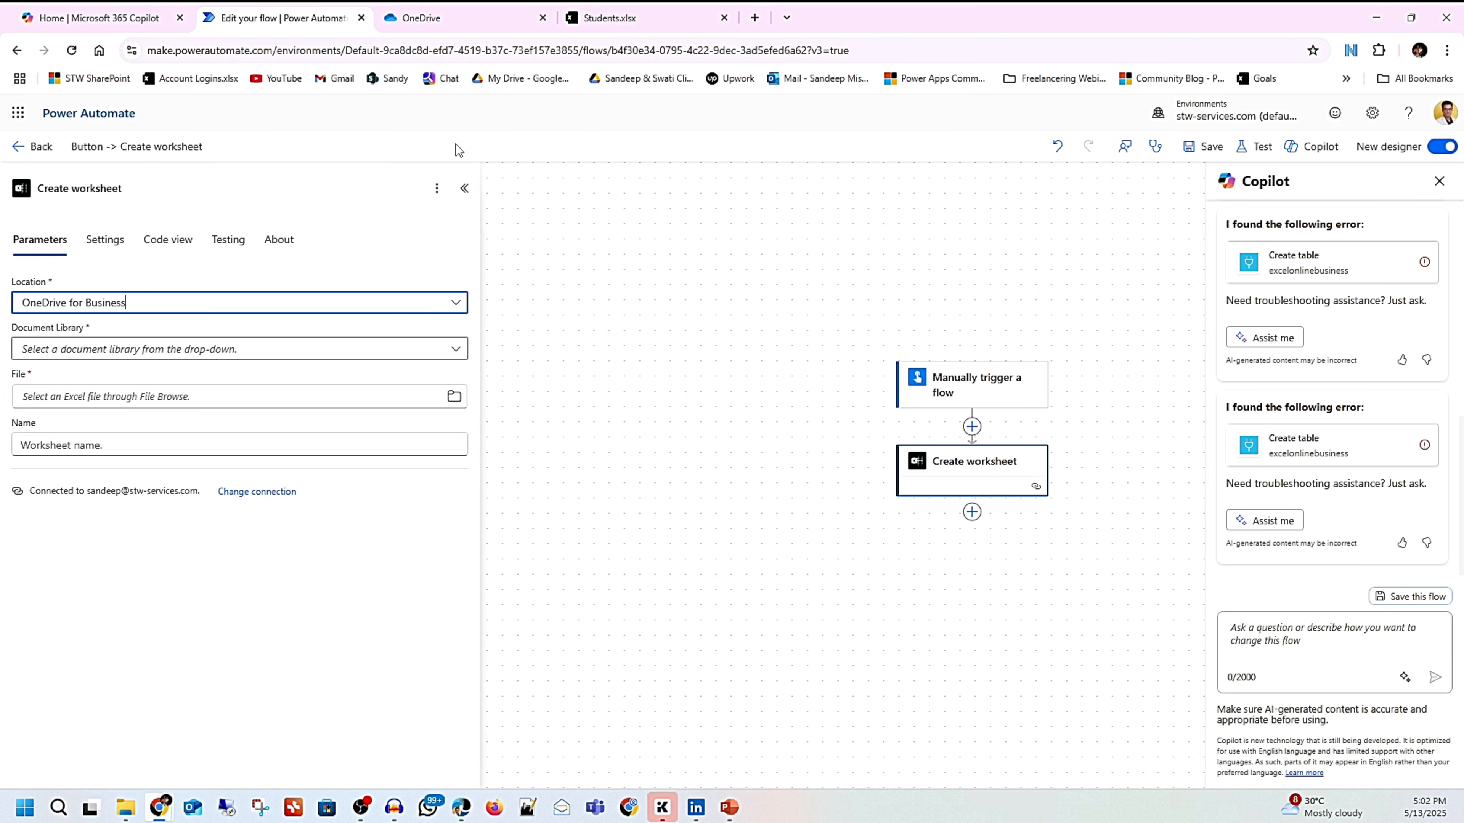
click(40, 350)
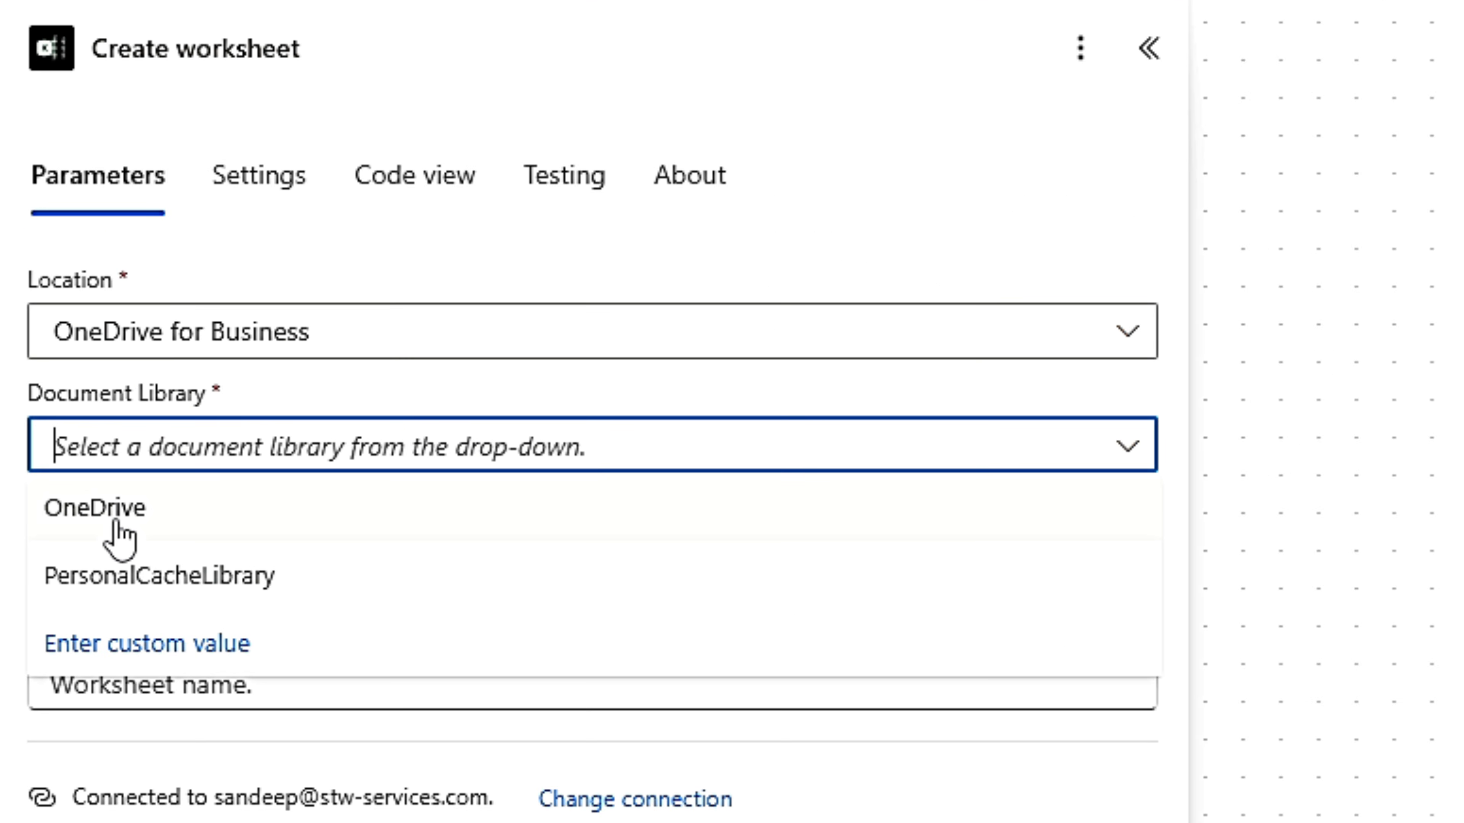
click(120, 539)
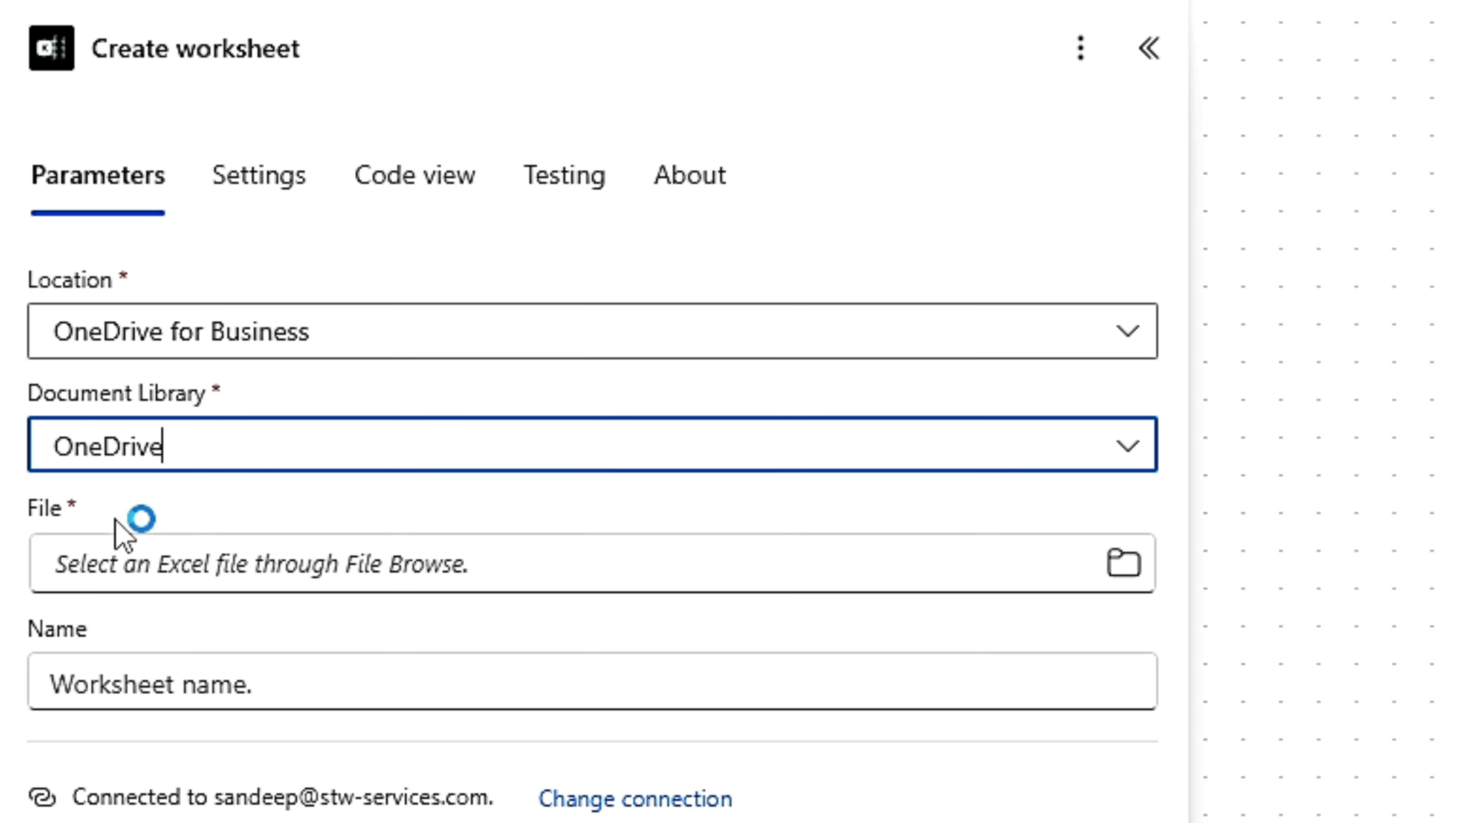
Step: Choose /Power Automate Demo/Excel Demo/Students.xlsx as the file for the Create worksheet action
click(1124, 568)
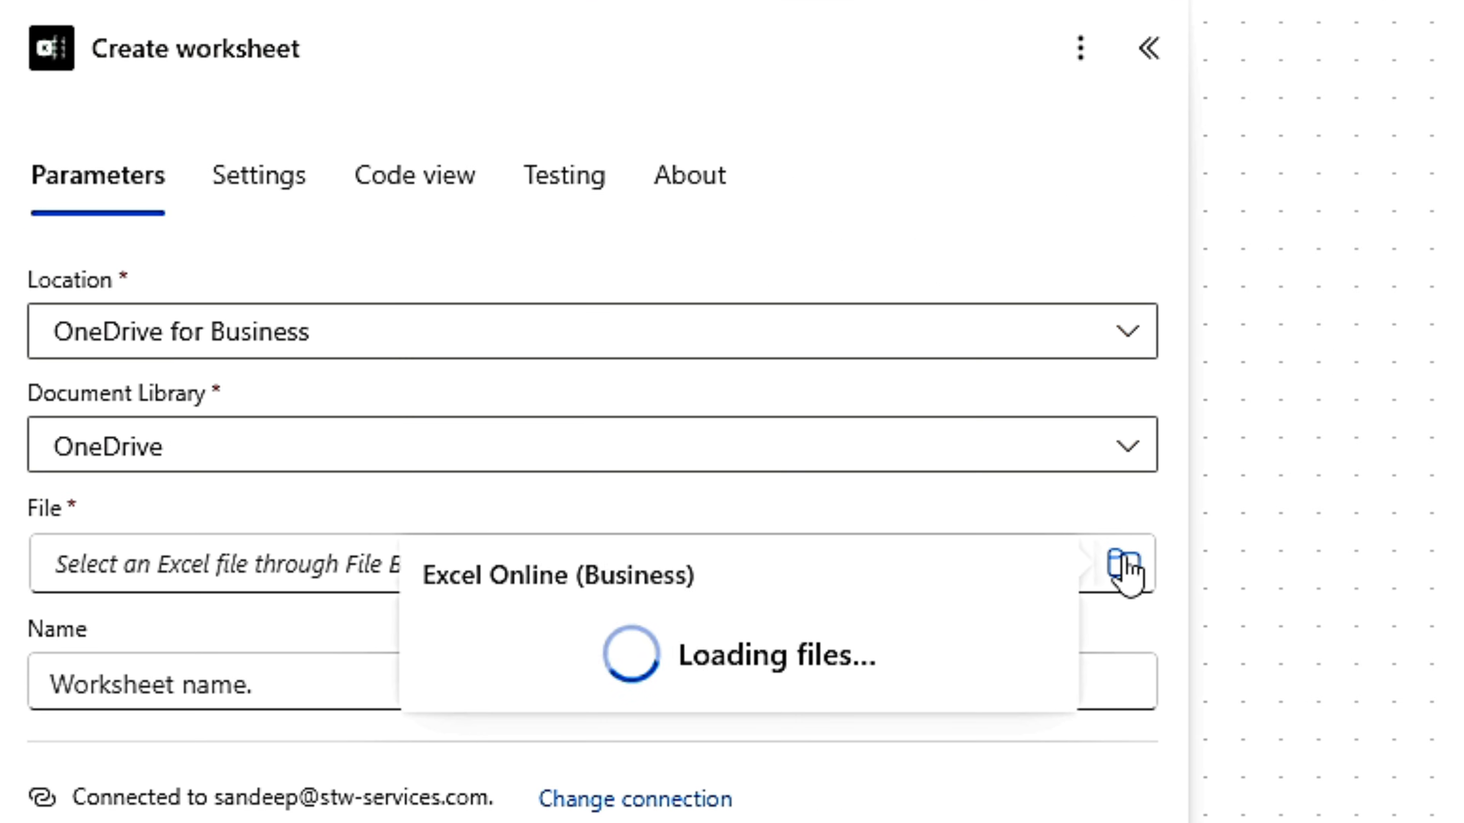
scroll(922, 813, down, 3)
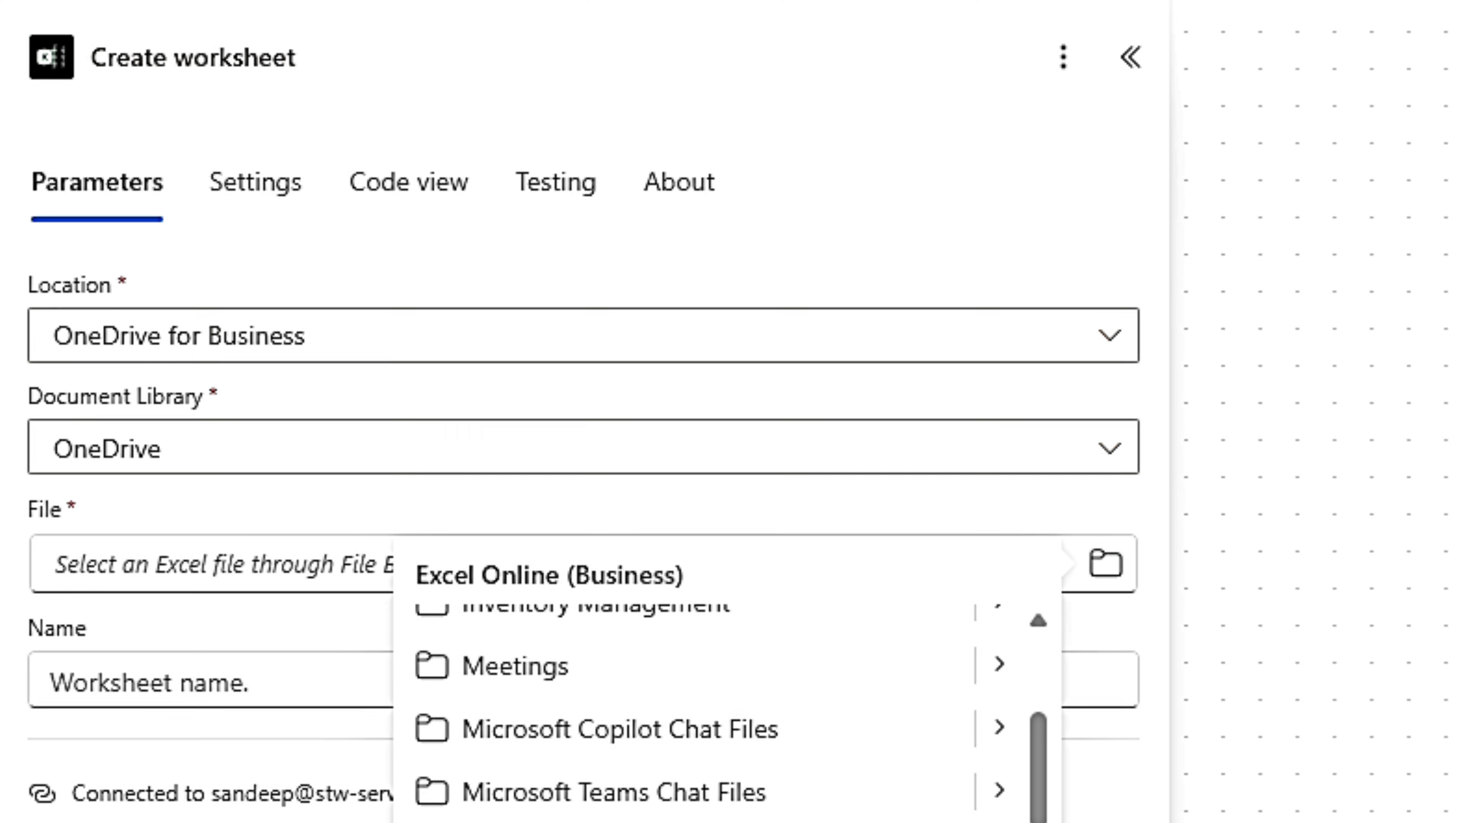
scroll(859, 810, down, 1)
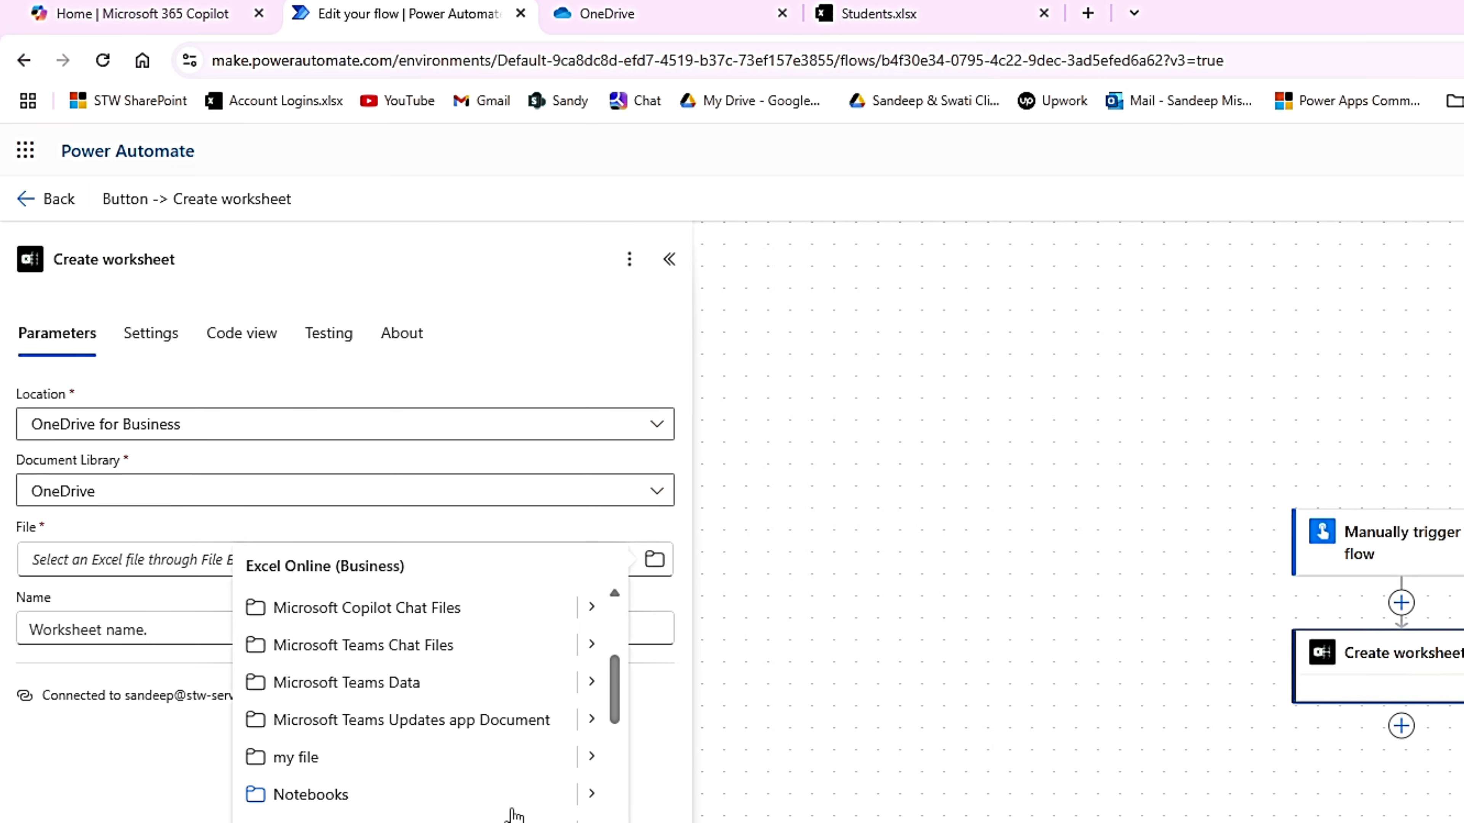
click(507, 821)
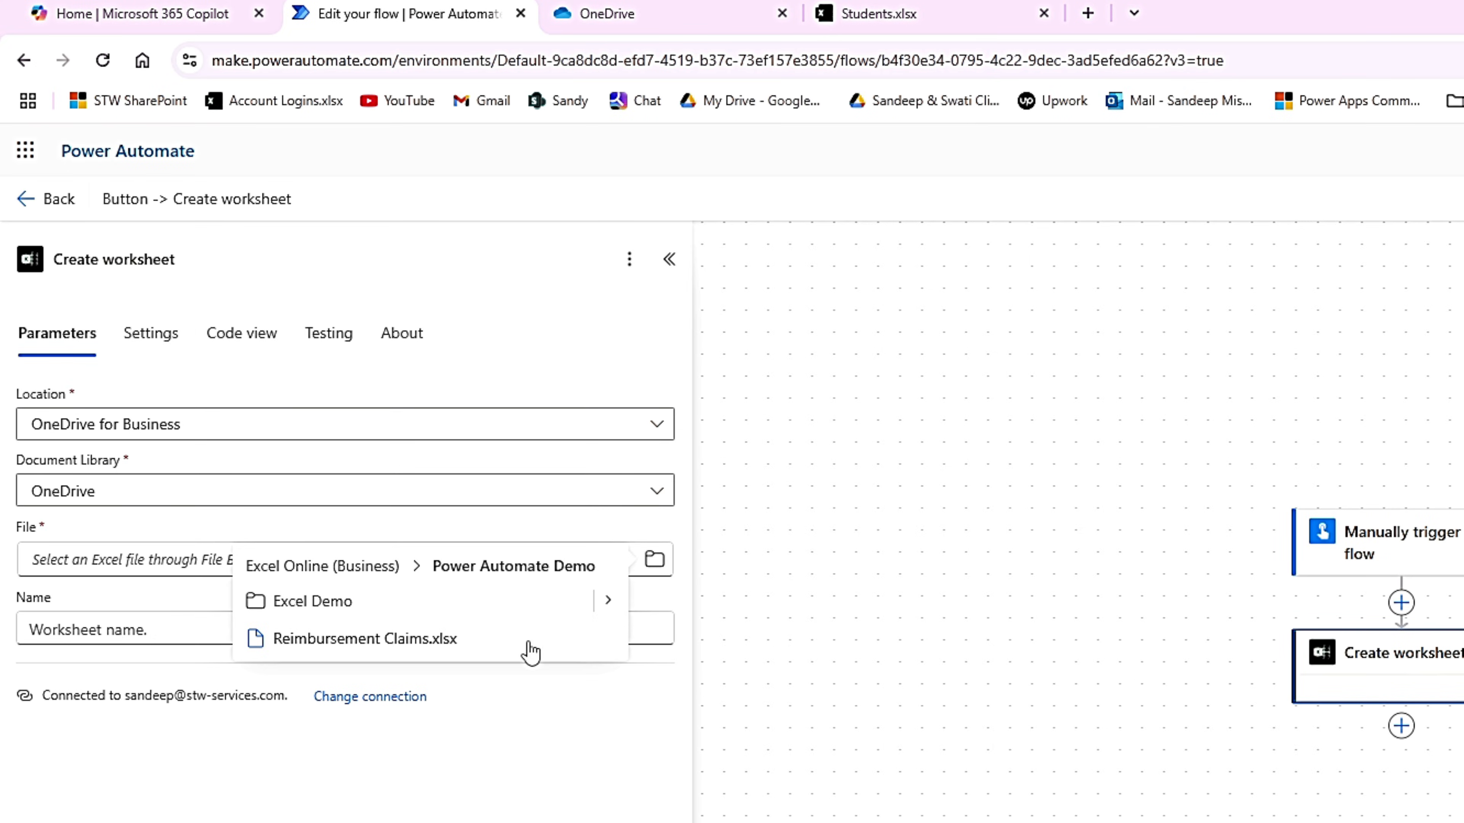
click(607, 603)
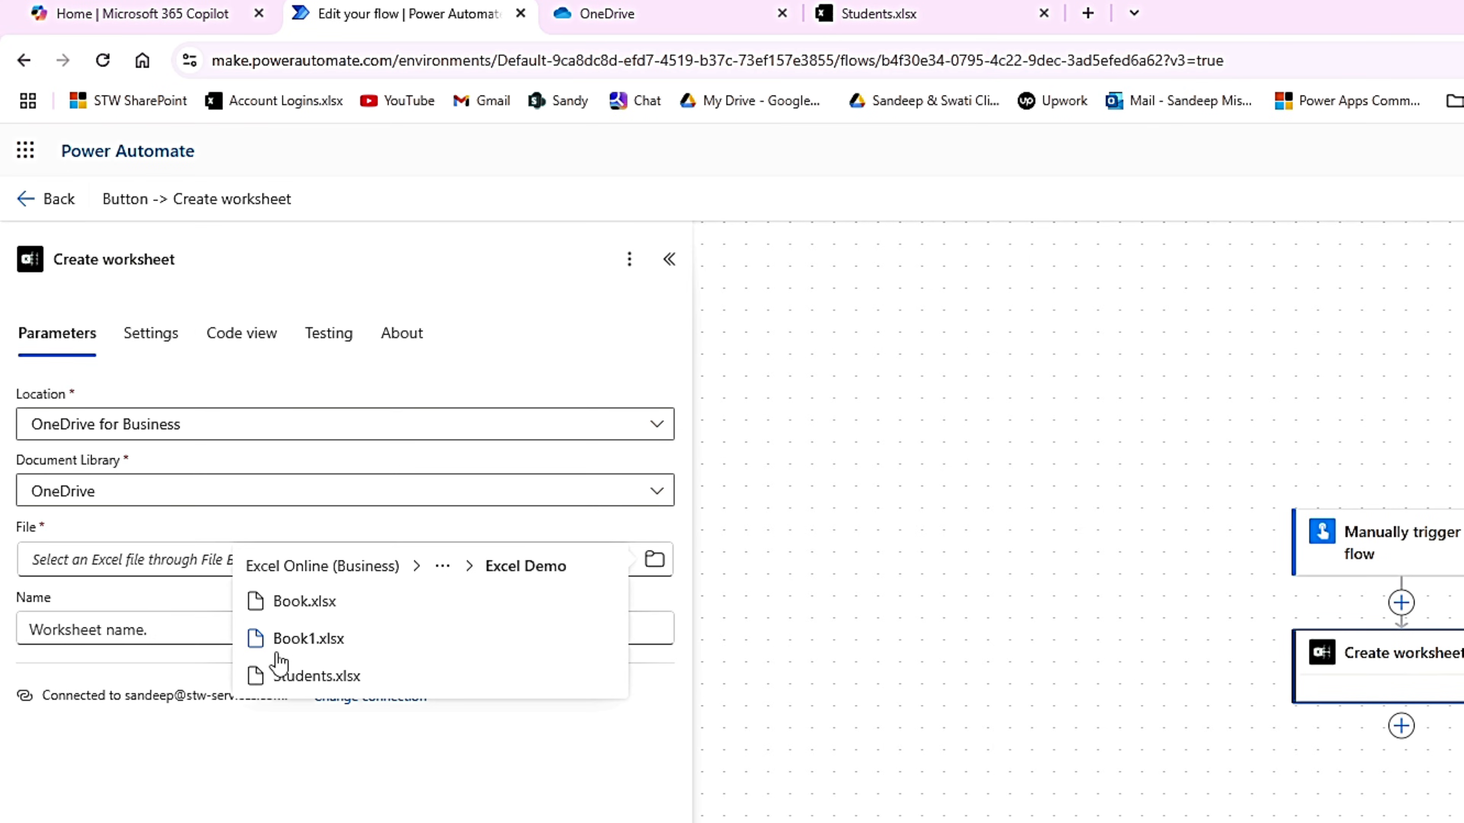
click(293, 679)
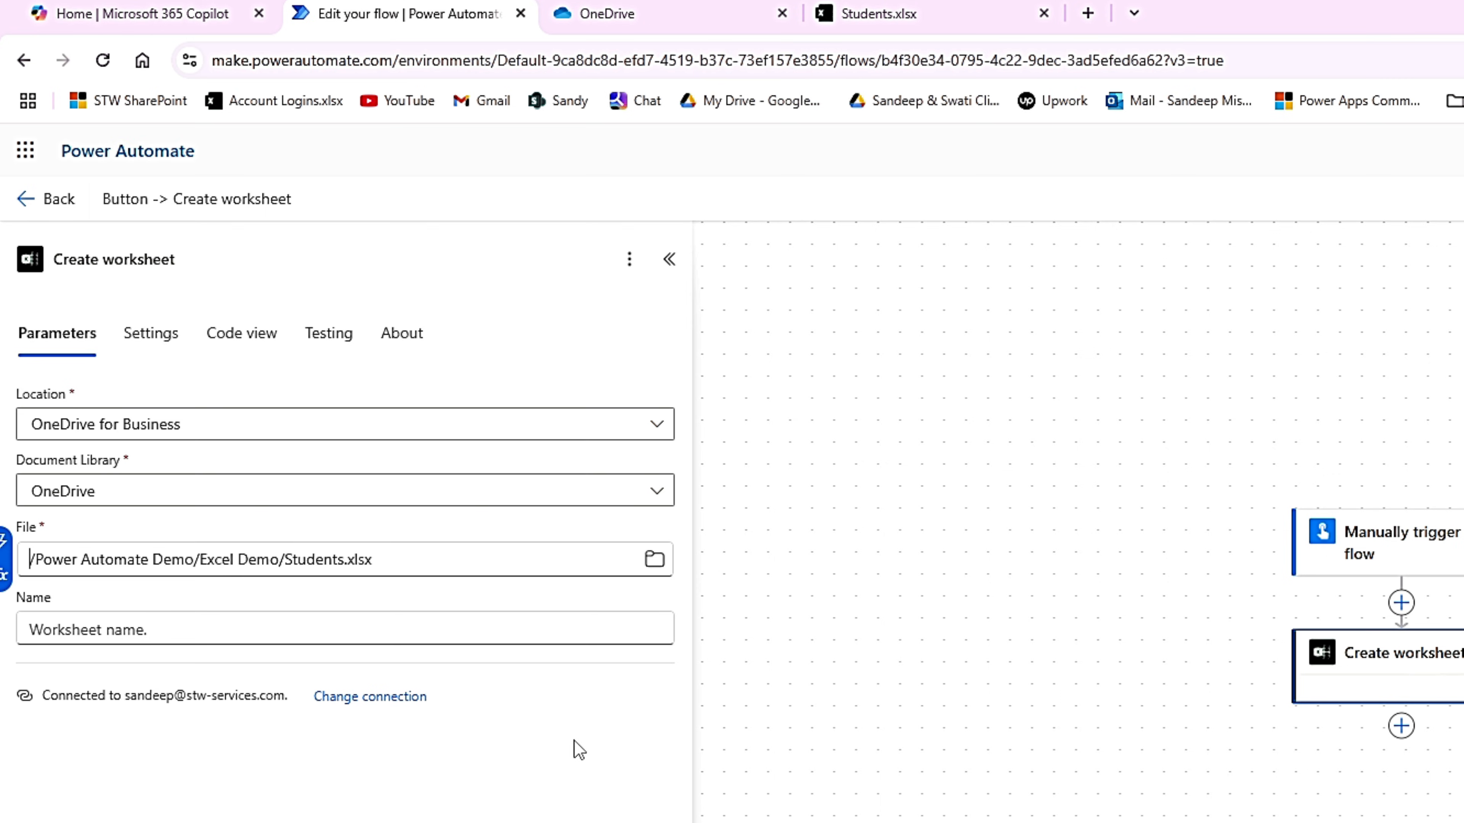
Step: Name the new worksheet DemoSheet in the Create worksheet action and save the flow
click(87, 626)
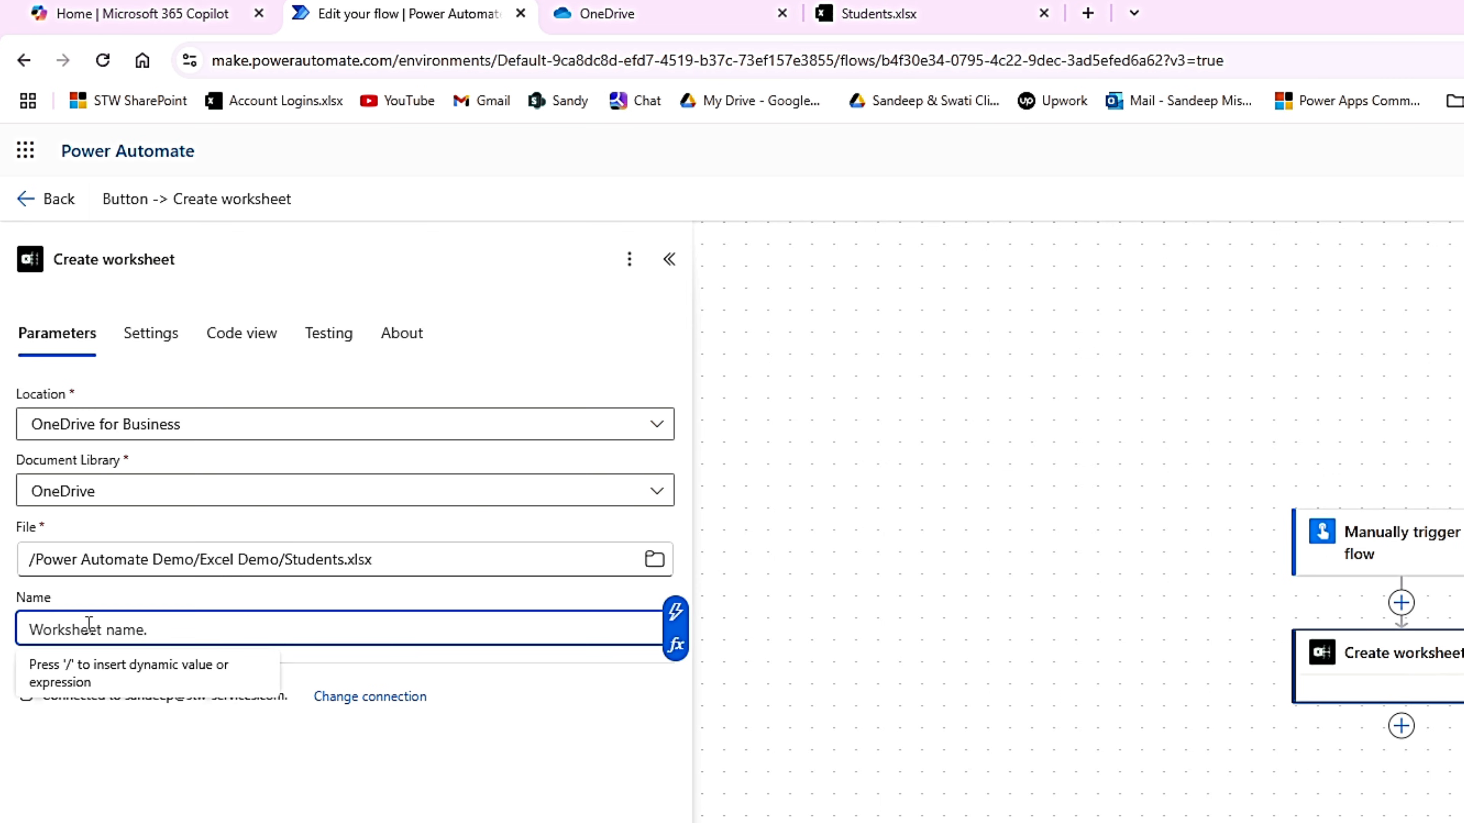
text(DemoShee)
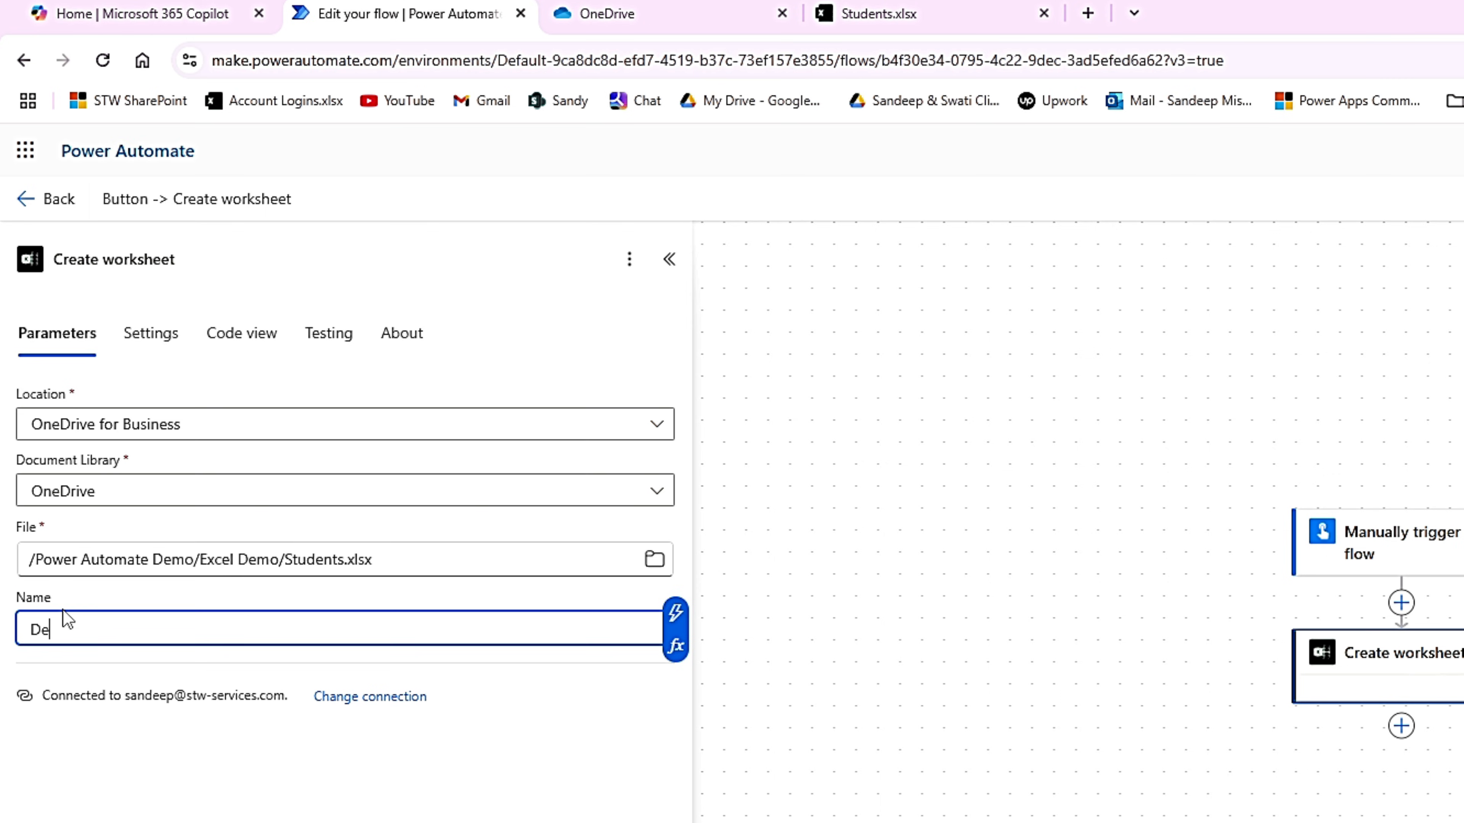
text(t)
click(1203, 146)
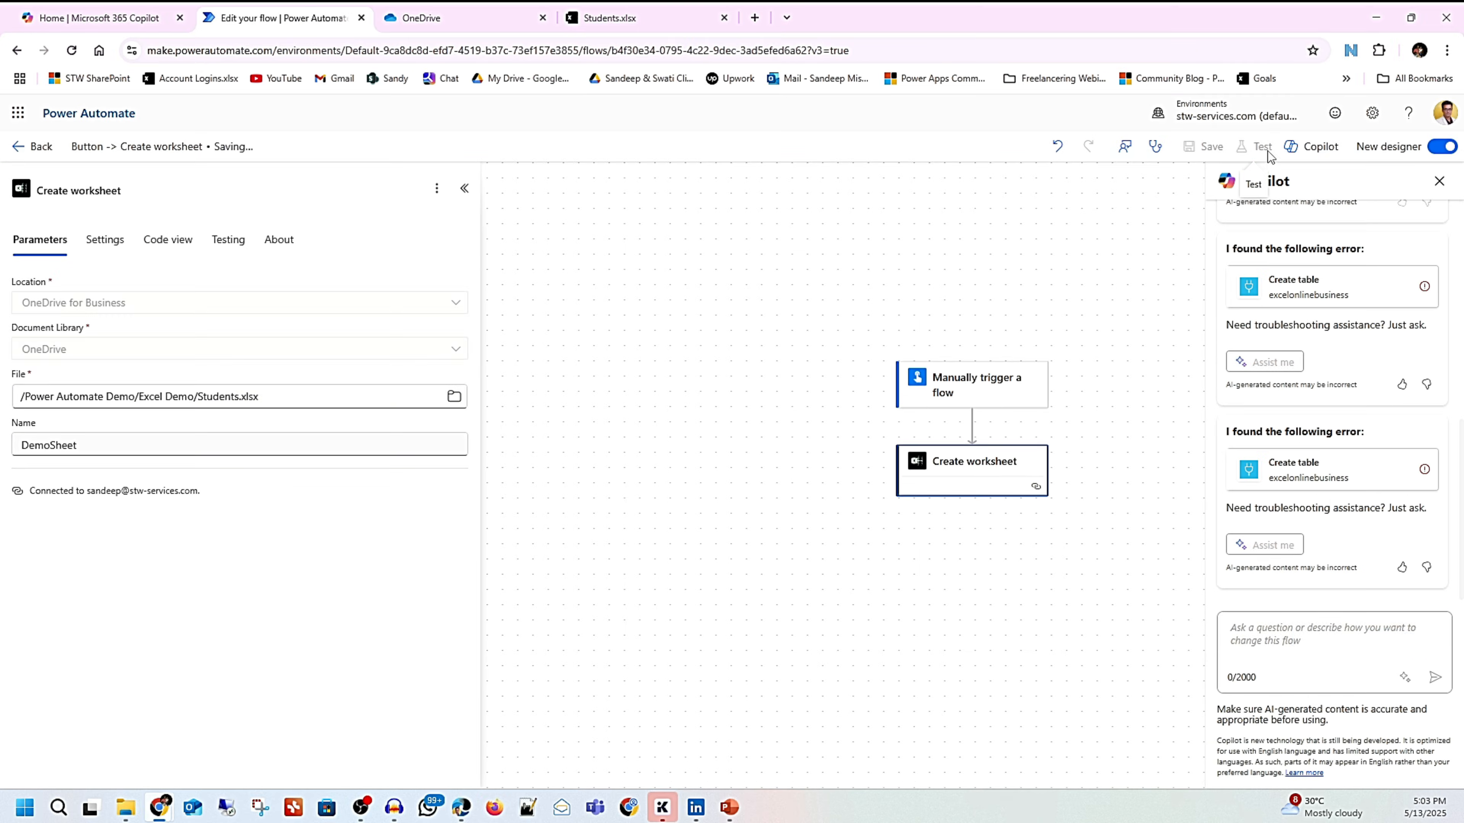
Step: Test the flow by running it manually, and check the result in the Students.xlsx workbook
click(1262, 148)
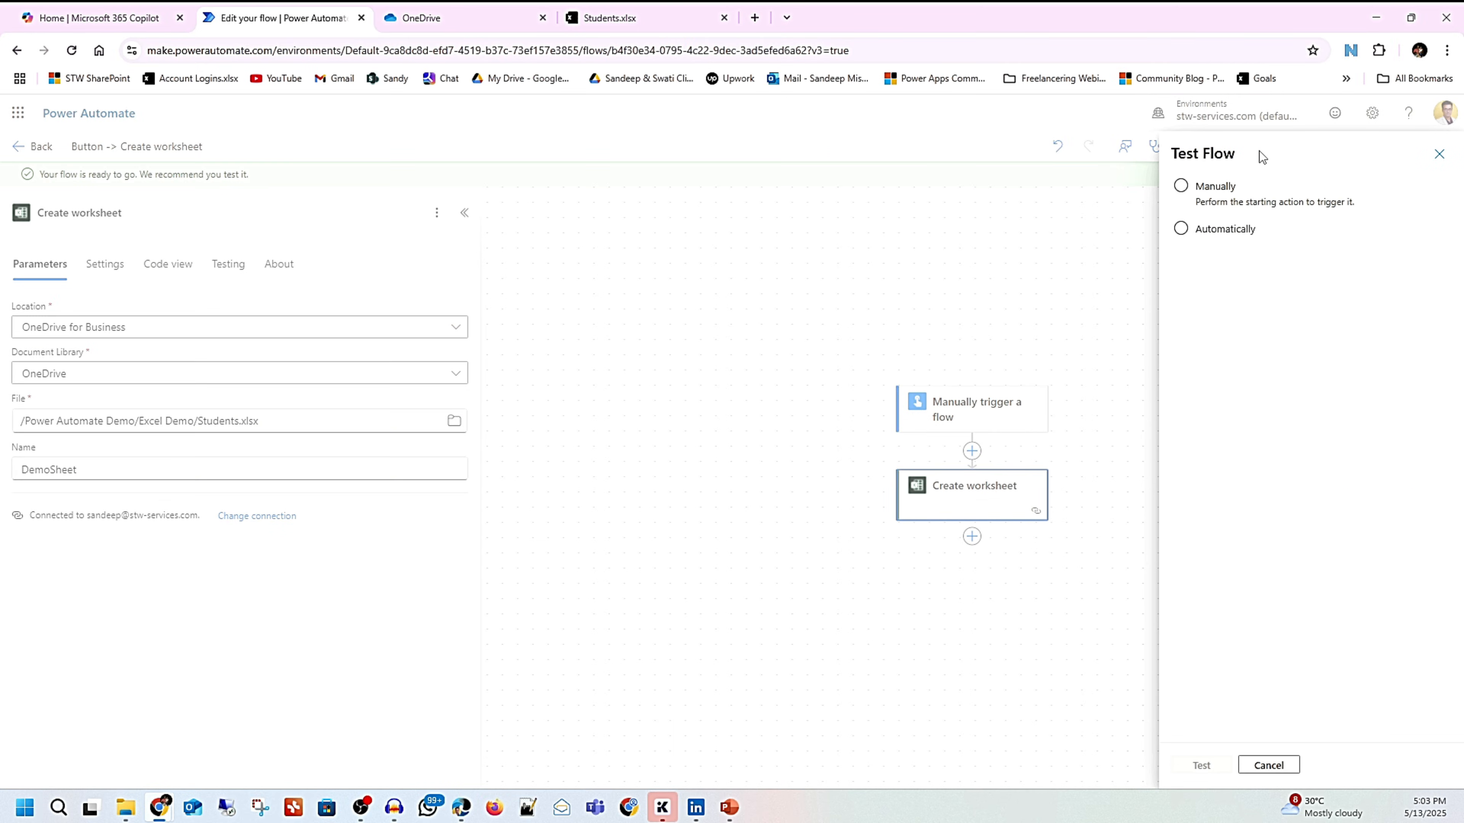
click(1214, 201)
click(1200, 766)
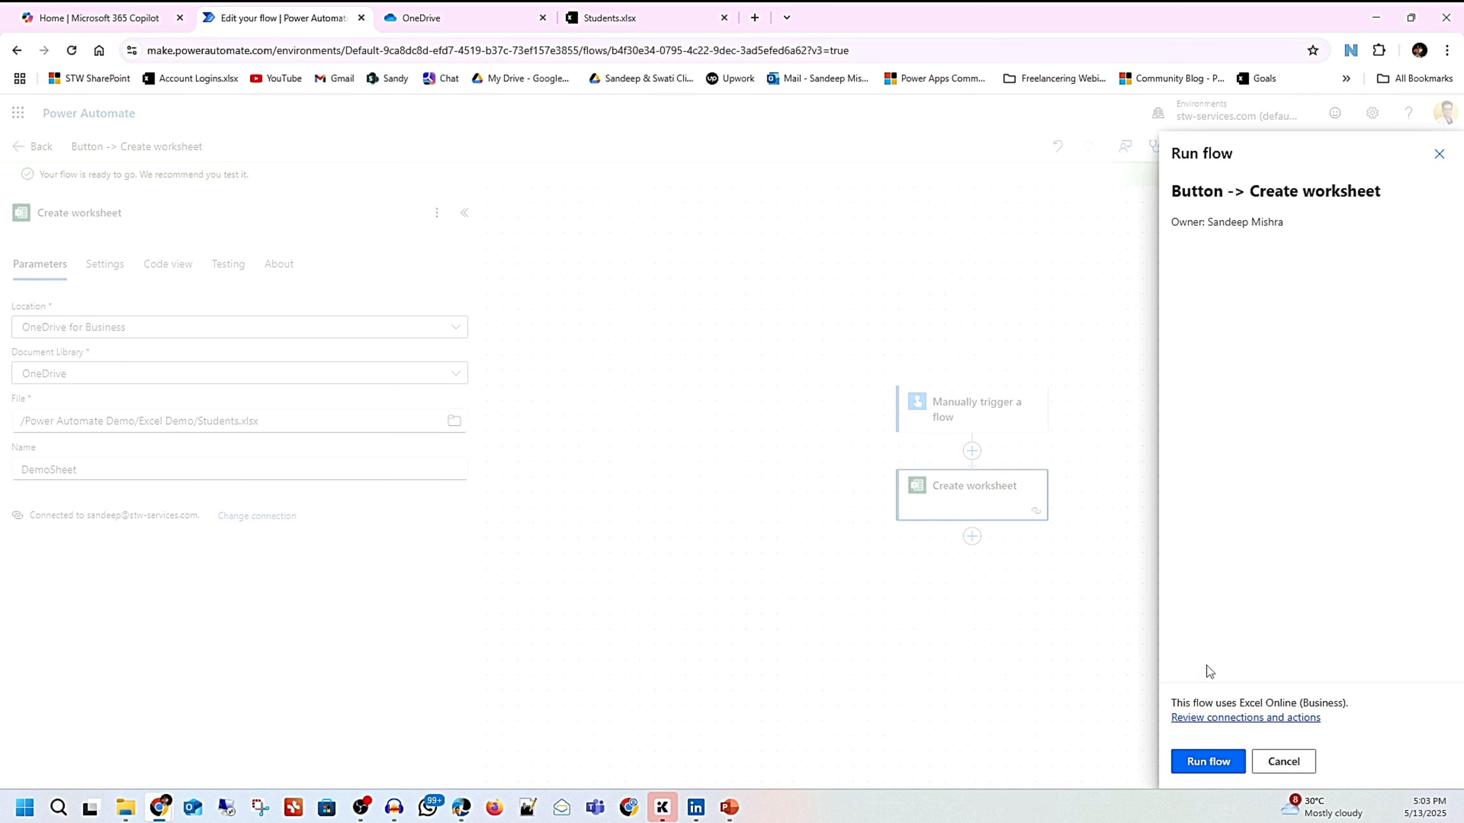
click(1204, 762)
click(1201, 762)
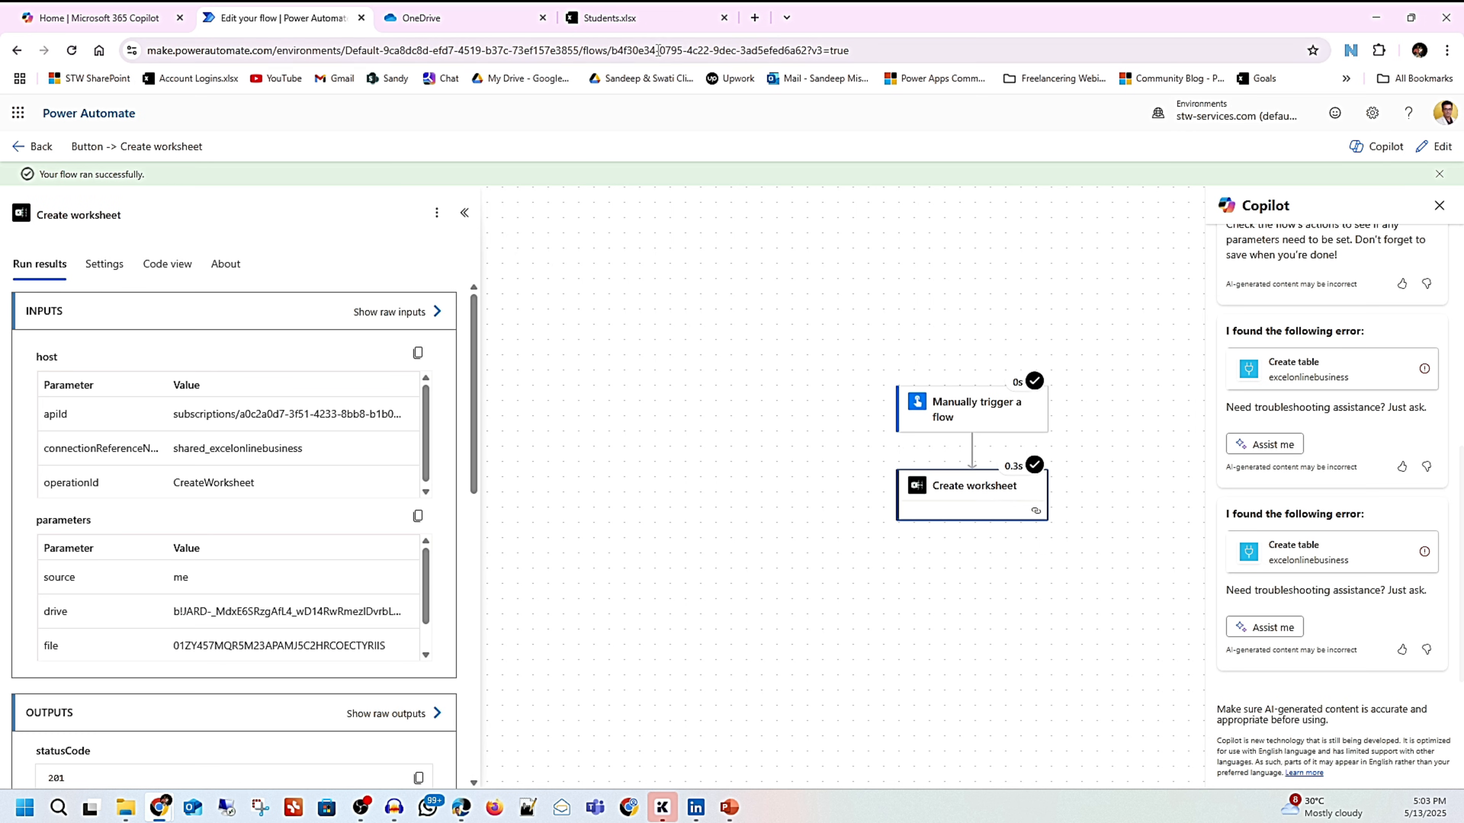
click(662, 21)
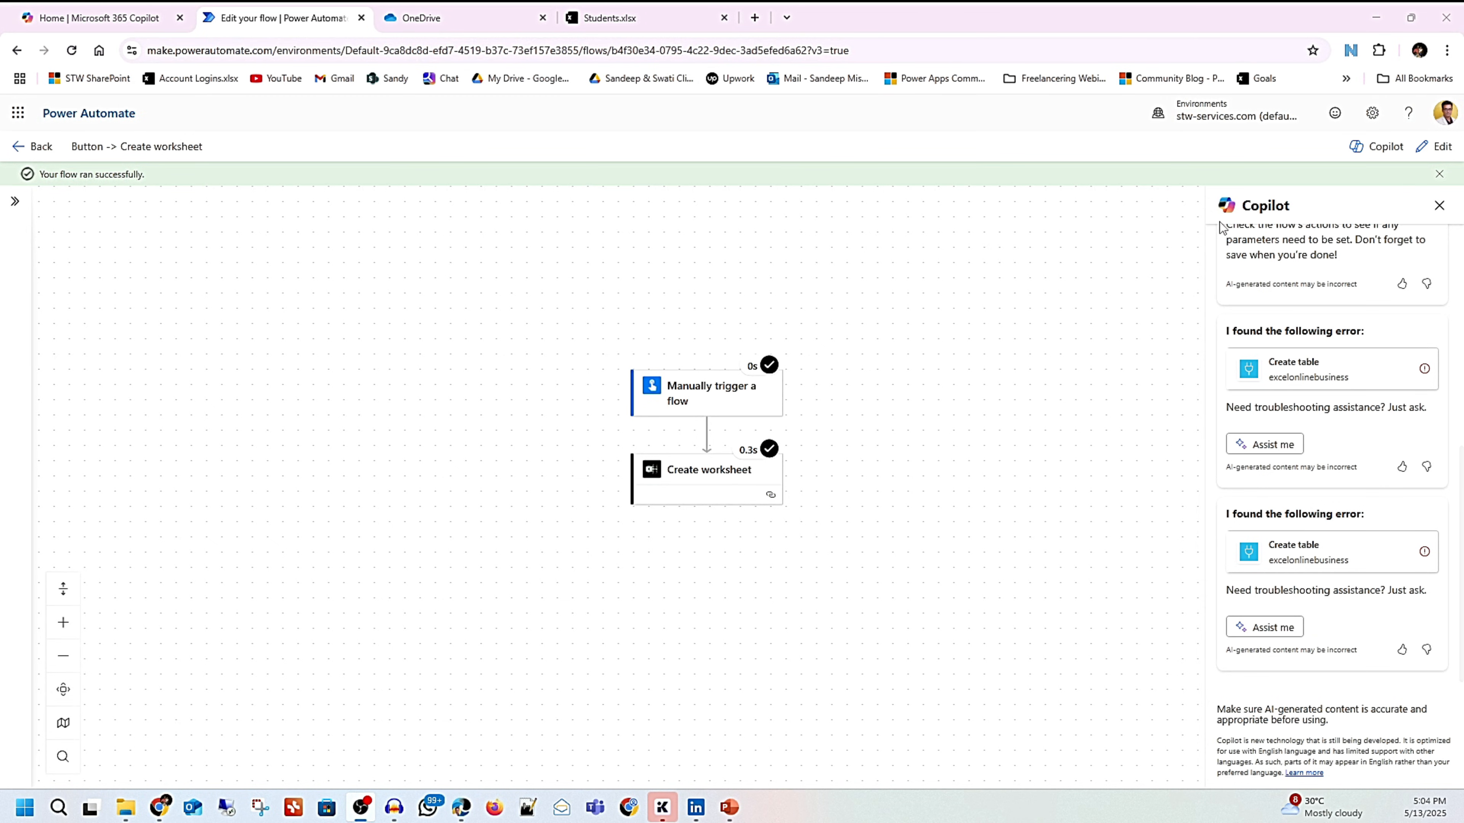
Step: Return the flow to editing and delete its Create worksheet action
click(1434, 146)
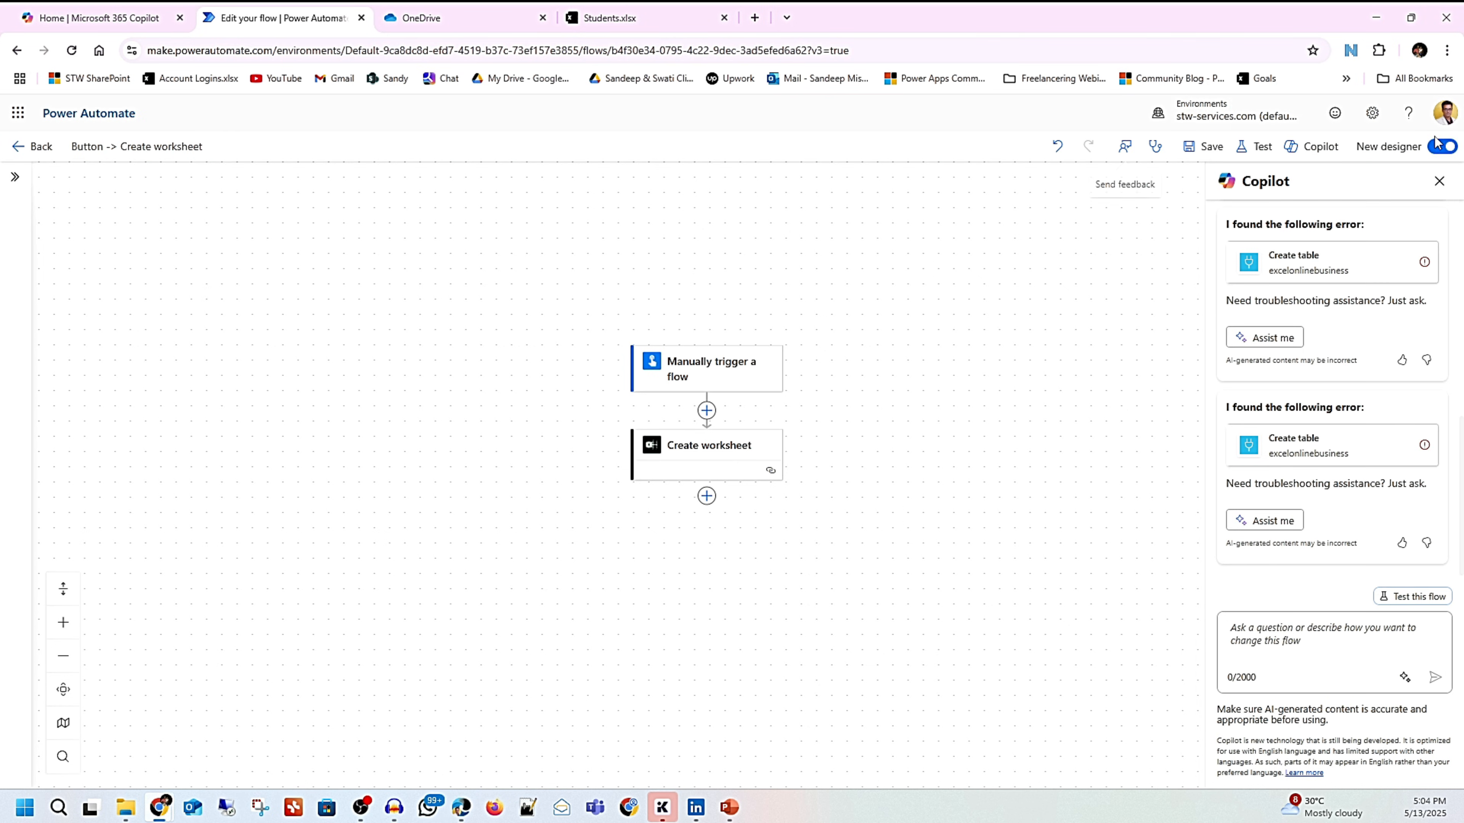
right_click(739, 462)
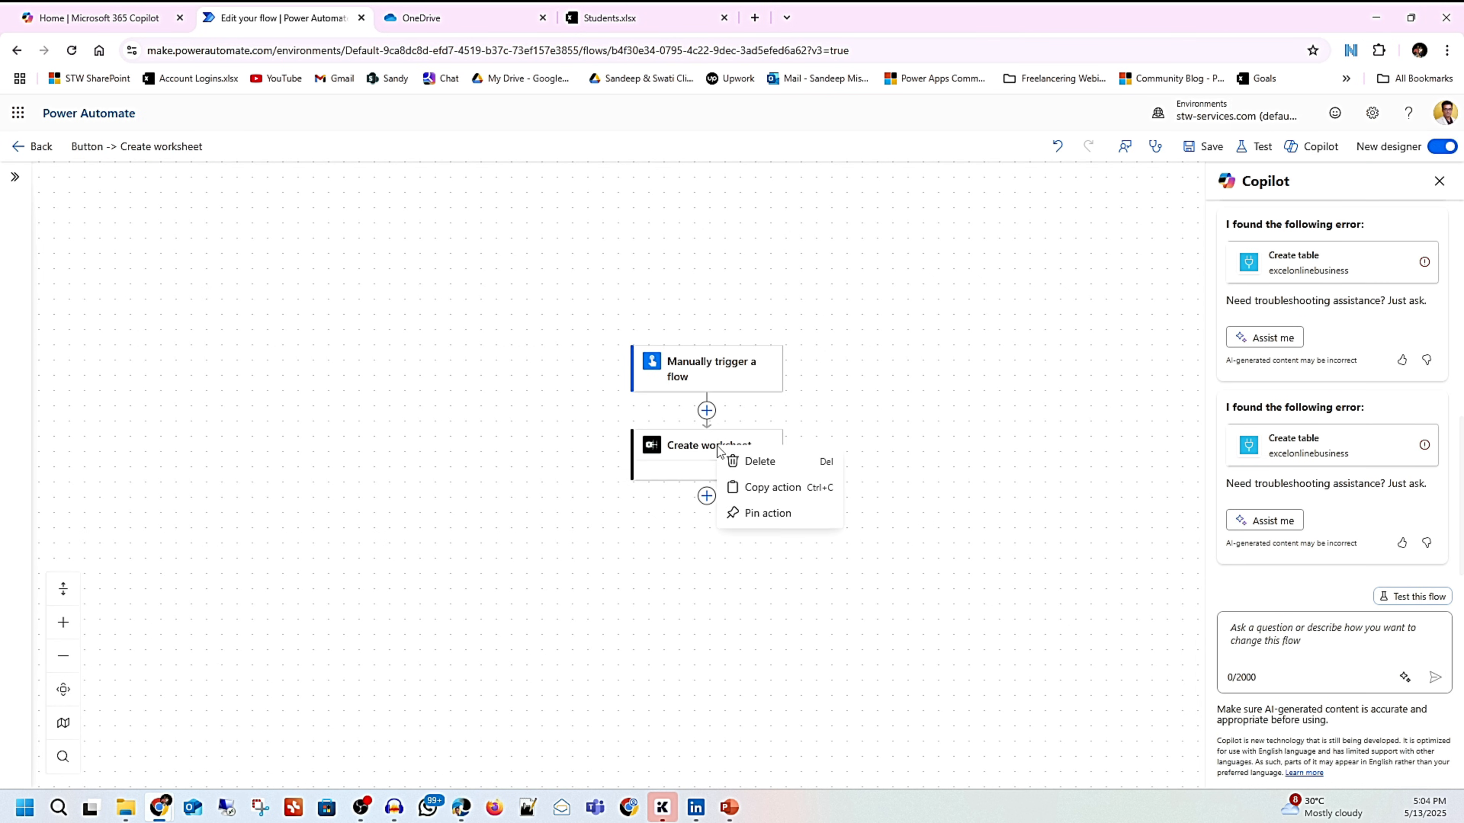
click(752, 461)
click(912, 489)
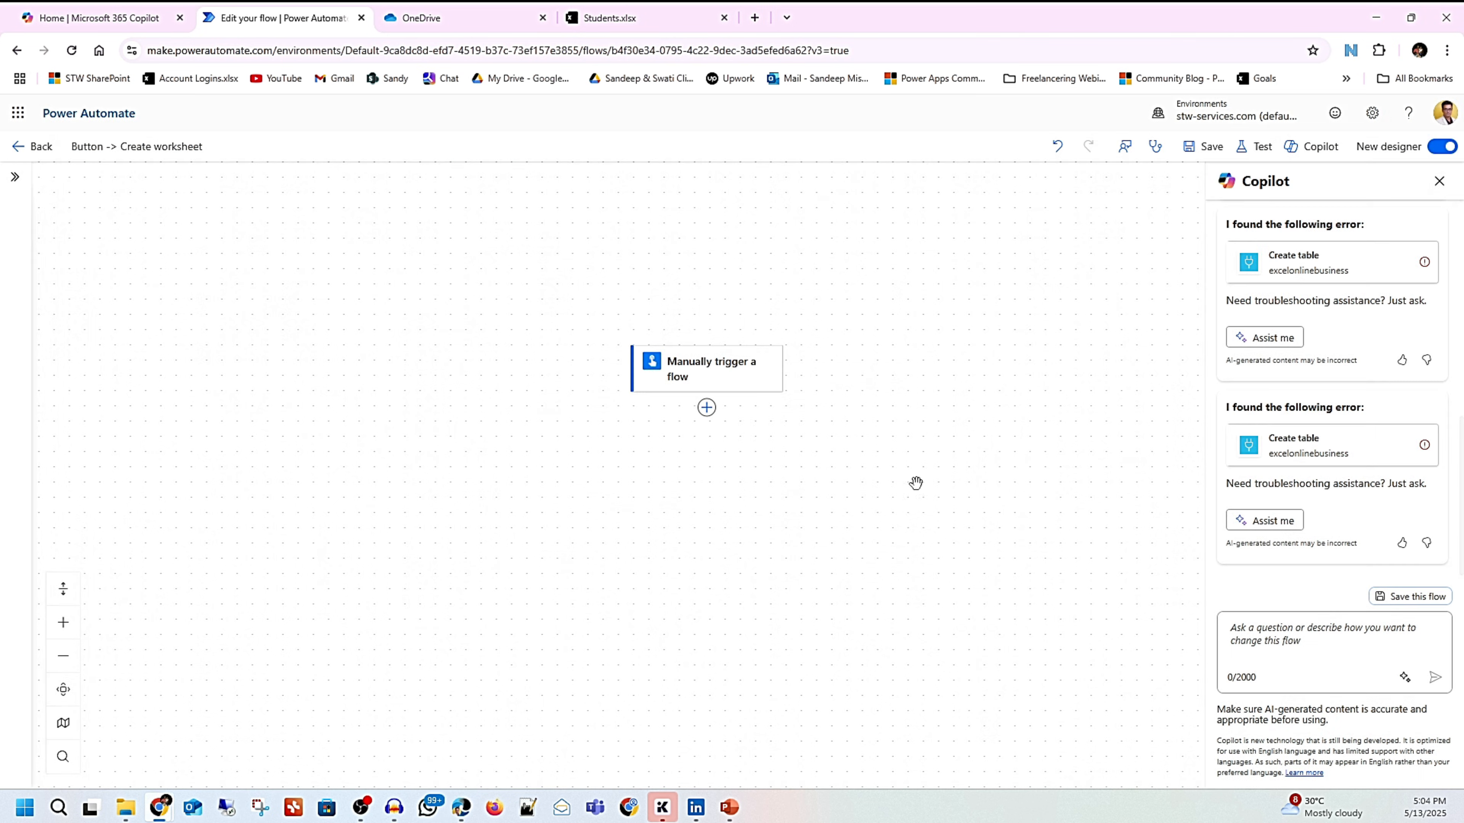
click(18, 182)
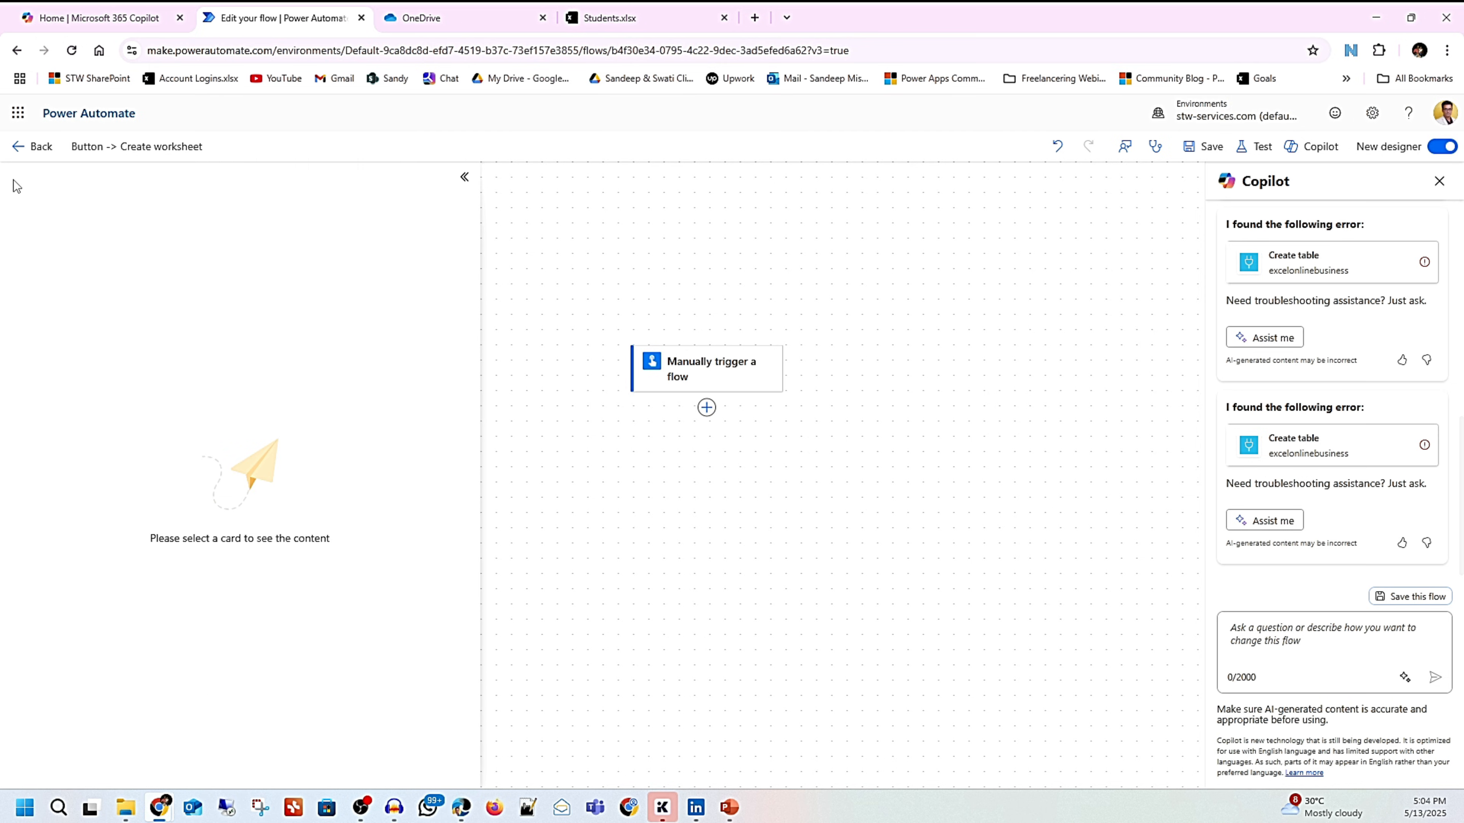
Step: Add an Excel Online (Business) Create table action with location OneDrive for Business and document library OneDrive
click(706, 408)
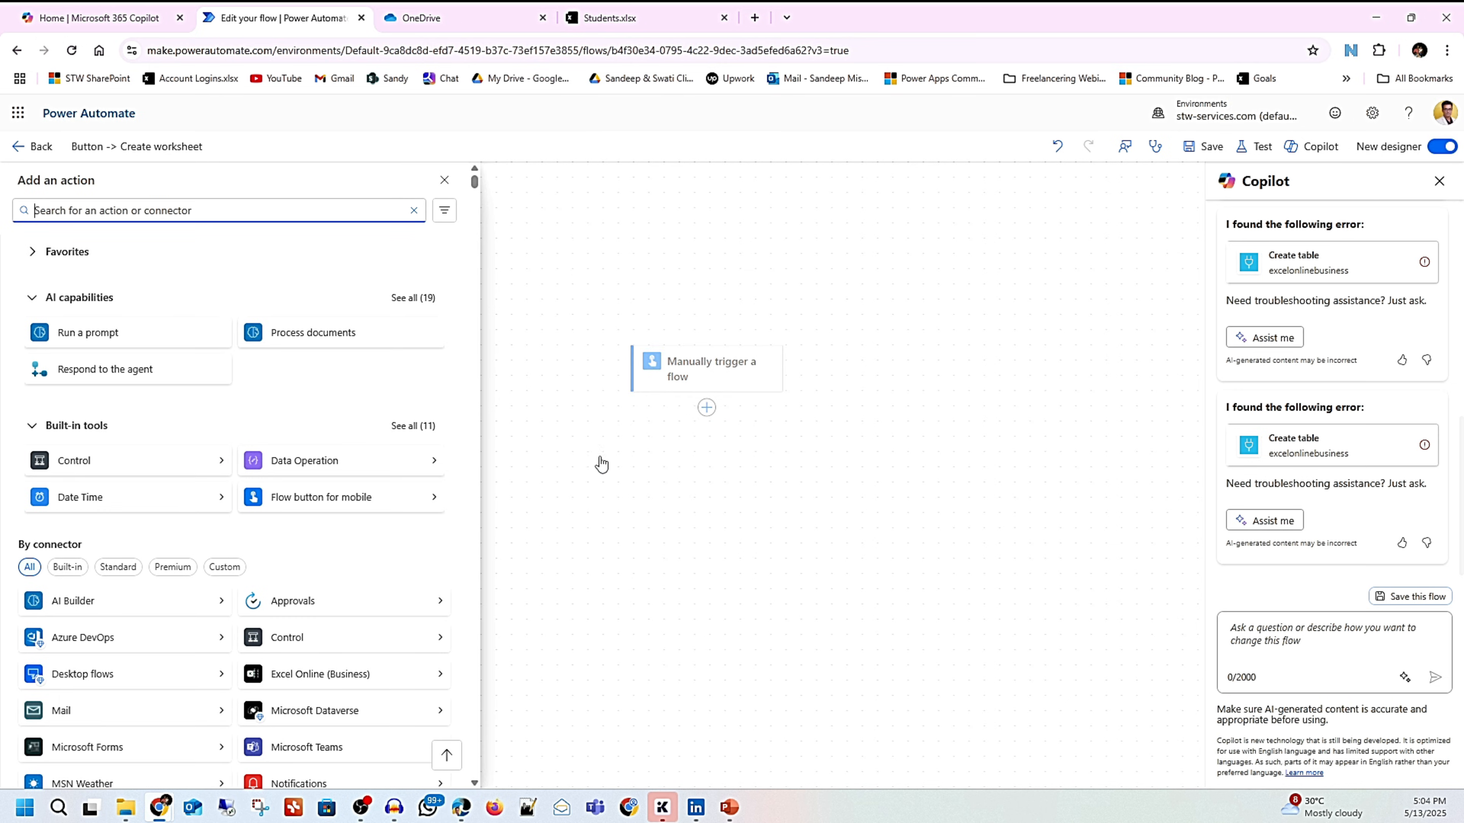
click(329, 675)
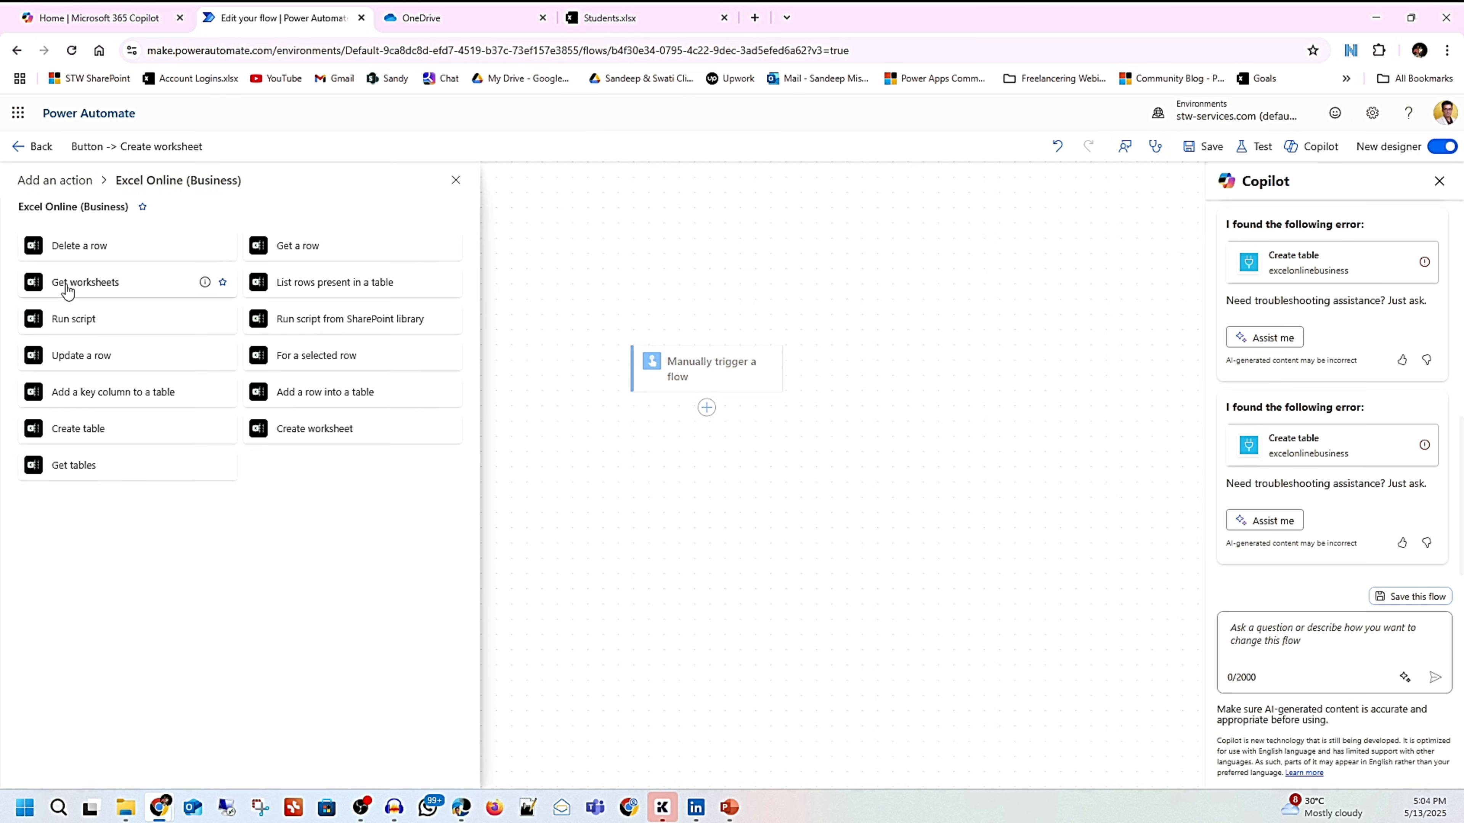
click(89, 438)
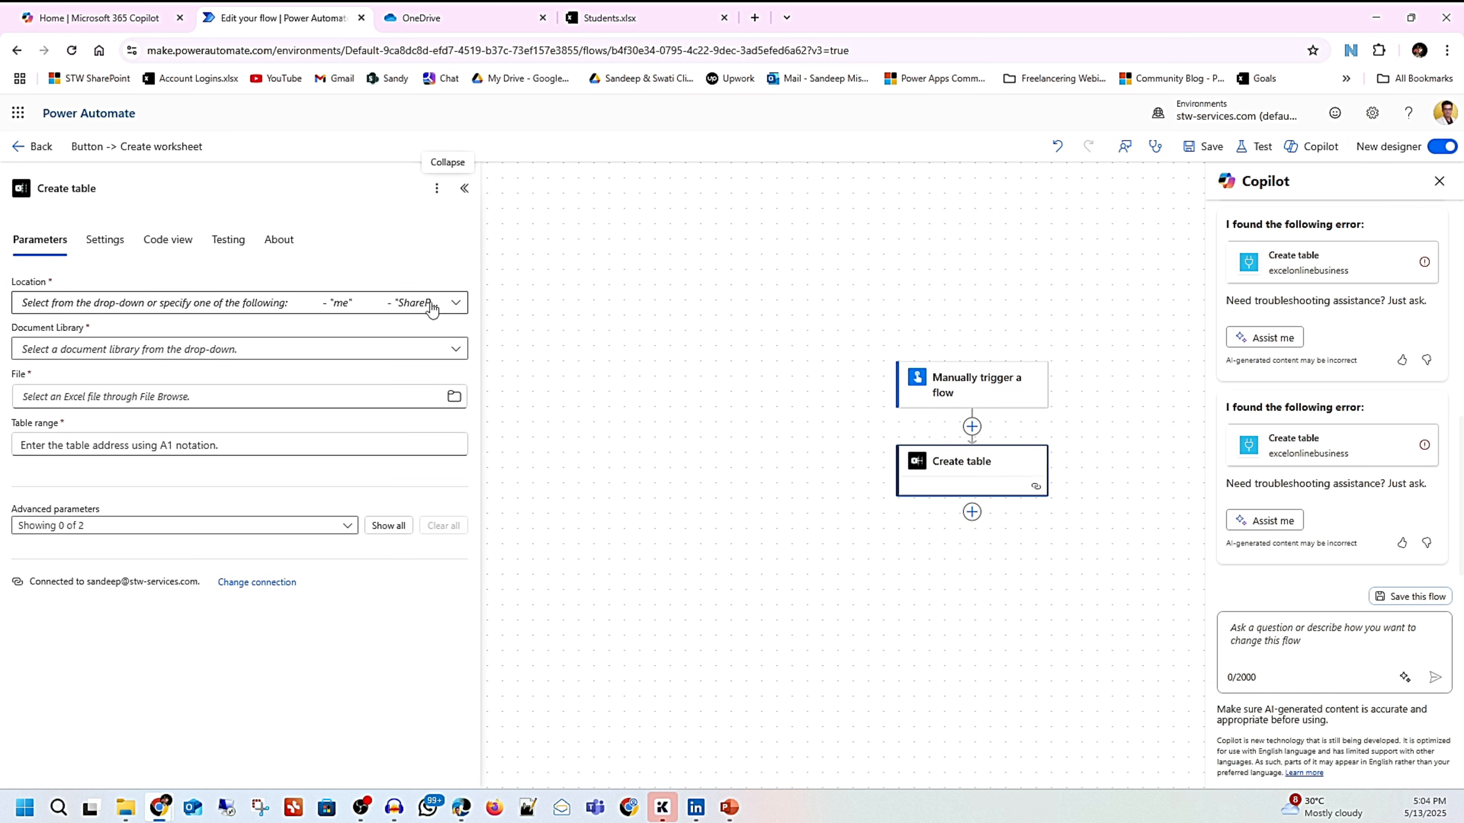
click(458, 310)
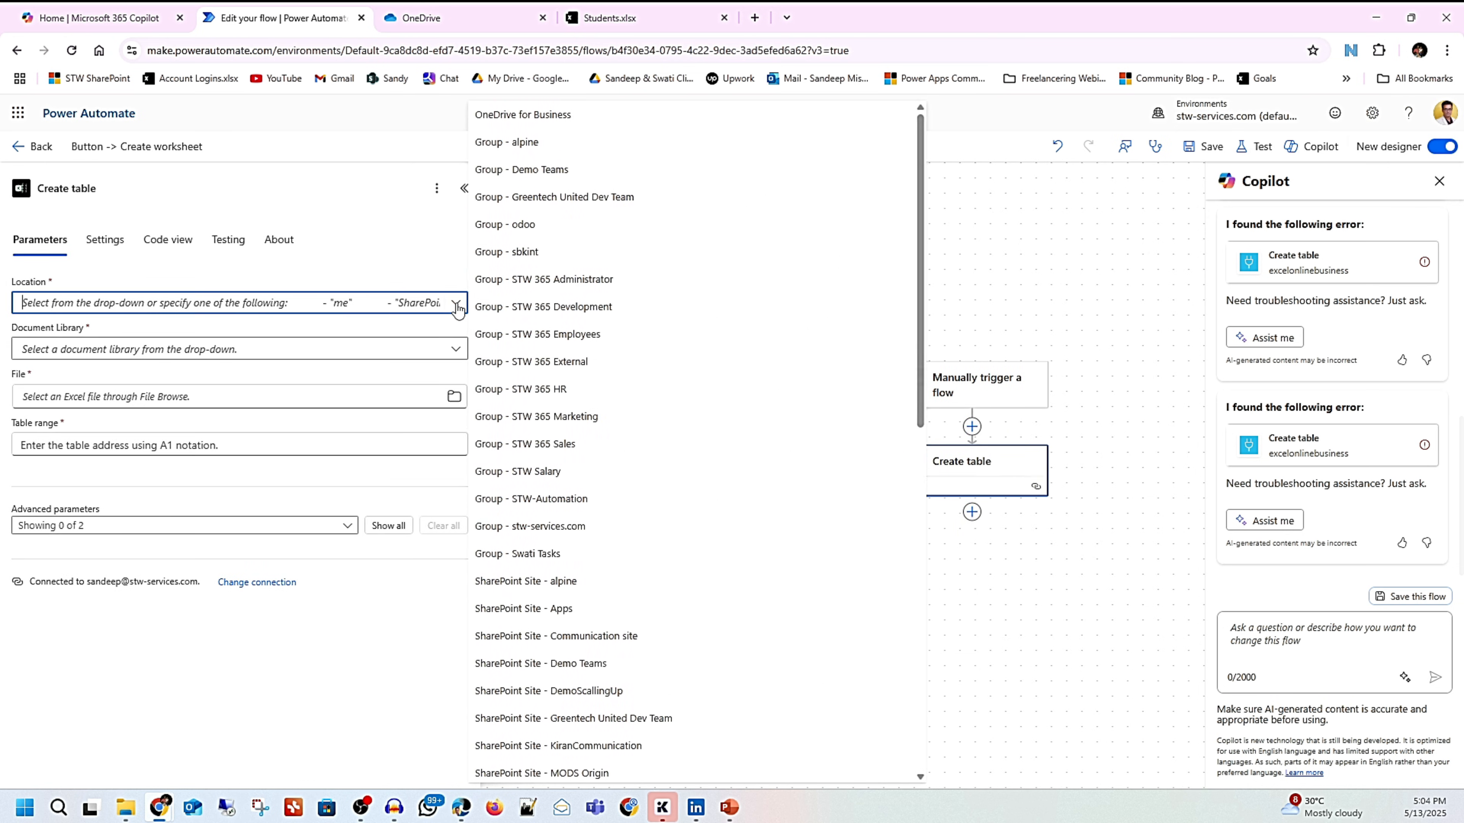
click(542, 115)
click(450, 352)
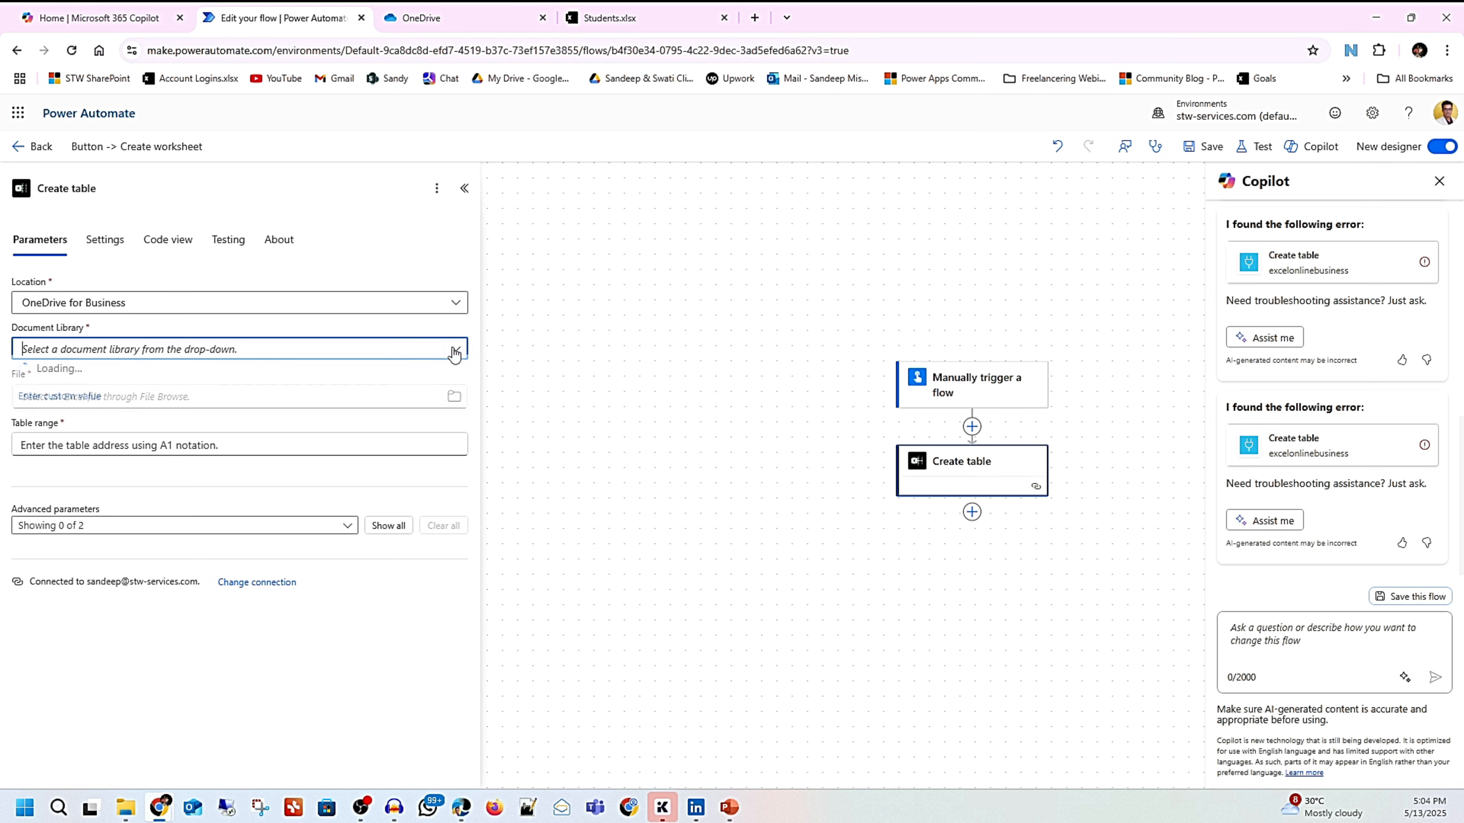
click(64, 380)
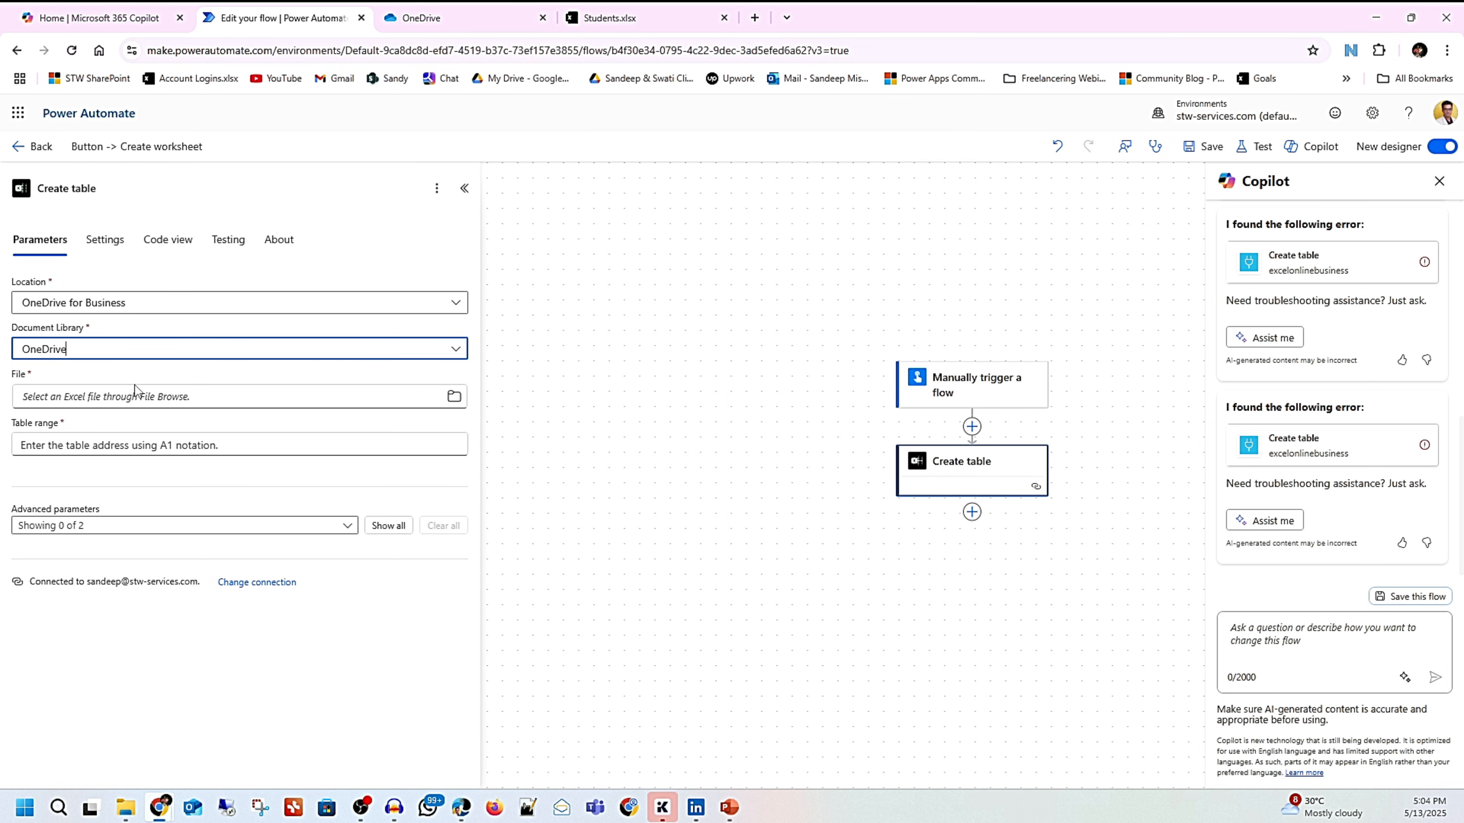
Step: Choose /Power Automate Demo/Excel Demo/Students.xlsx as the file for the Create table action
click(458, 446)
click(275, 396)
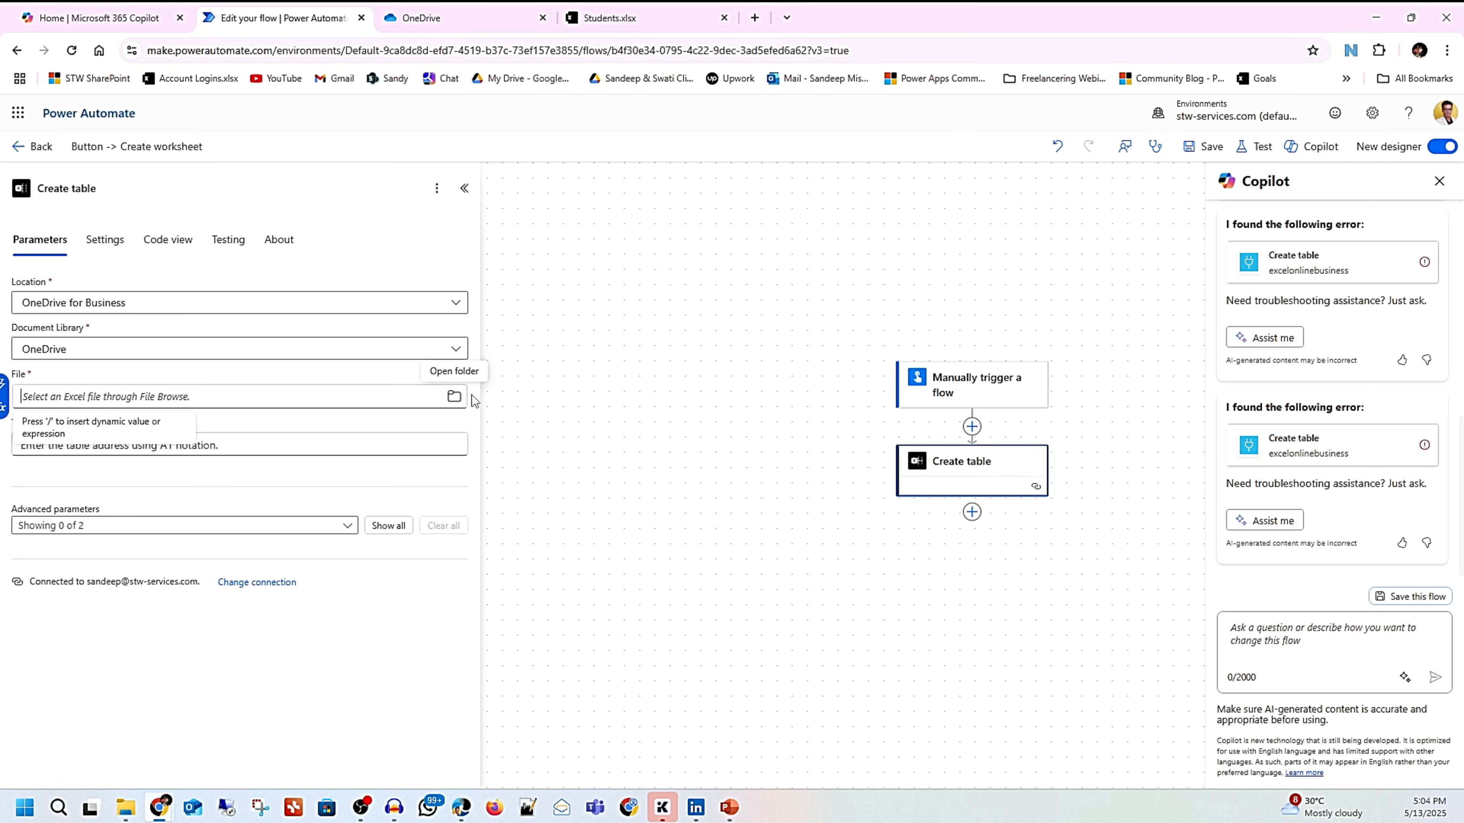
click(454, 396)
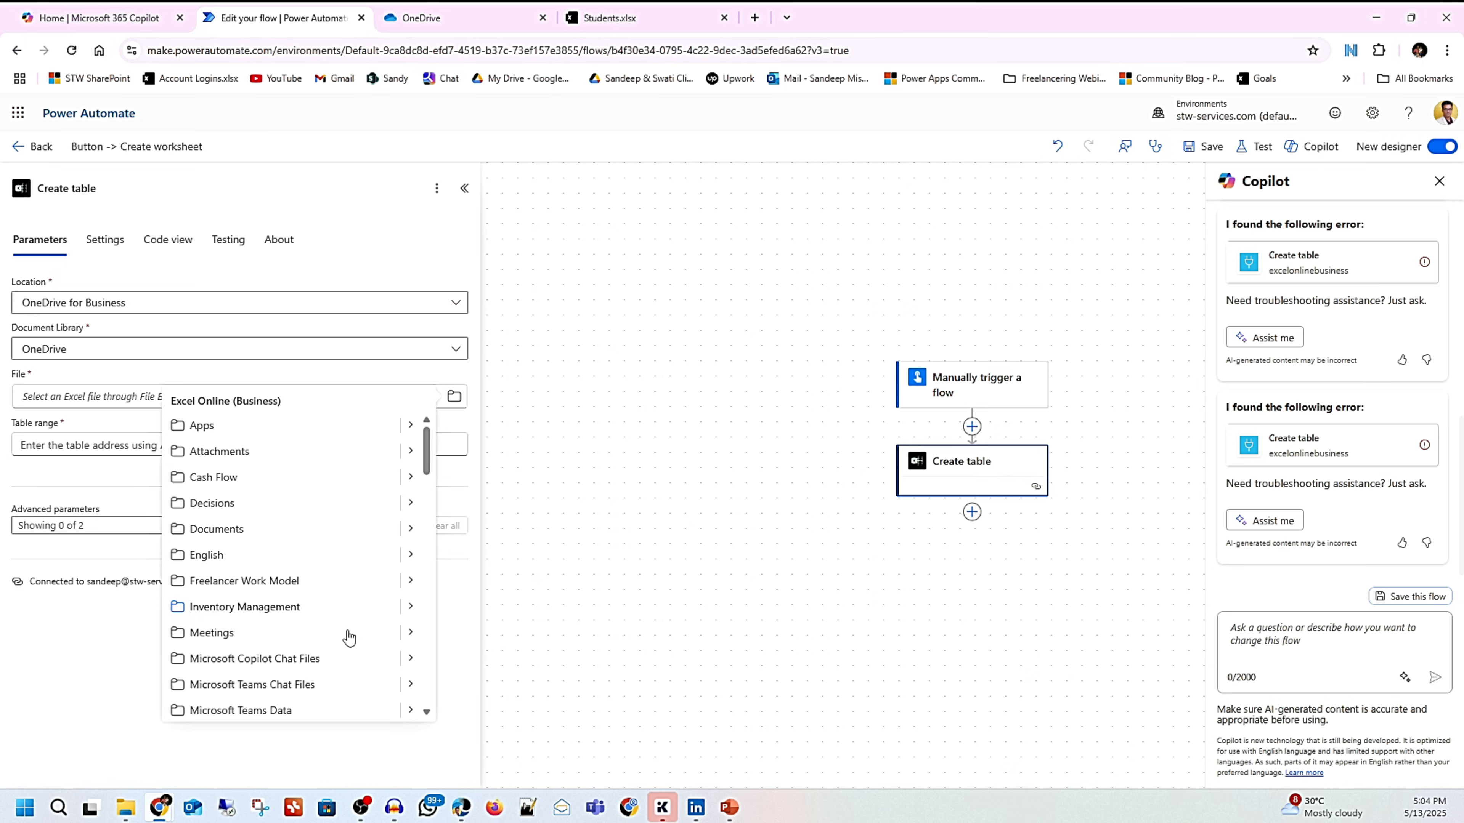
scroll(348, 643, down, 3)
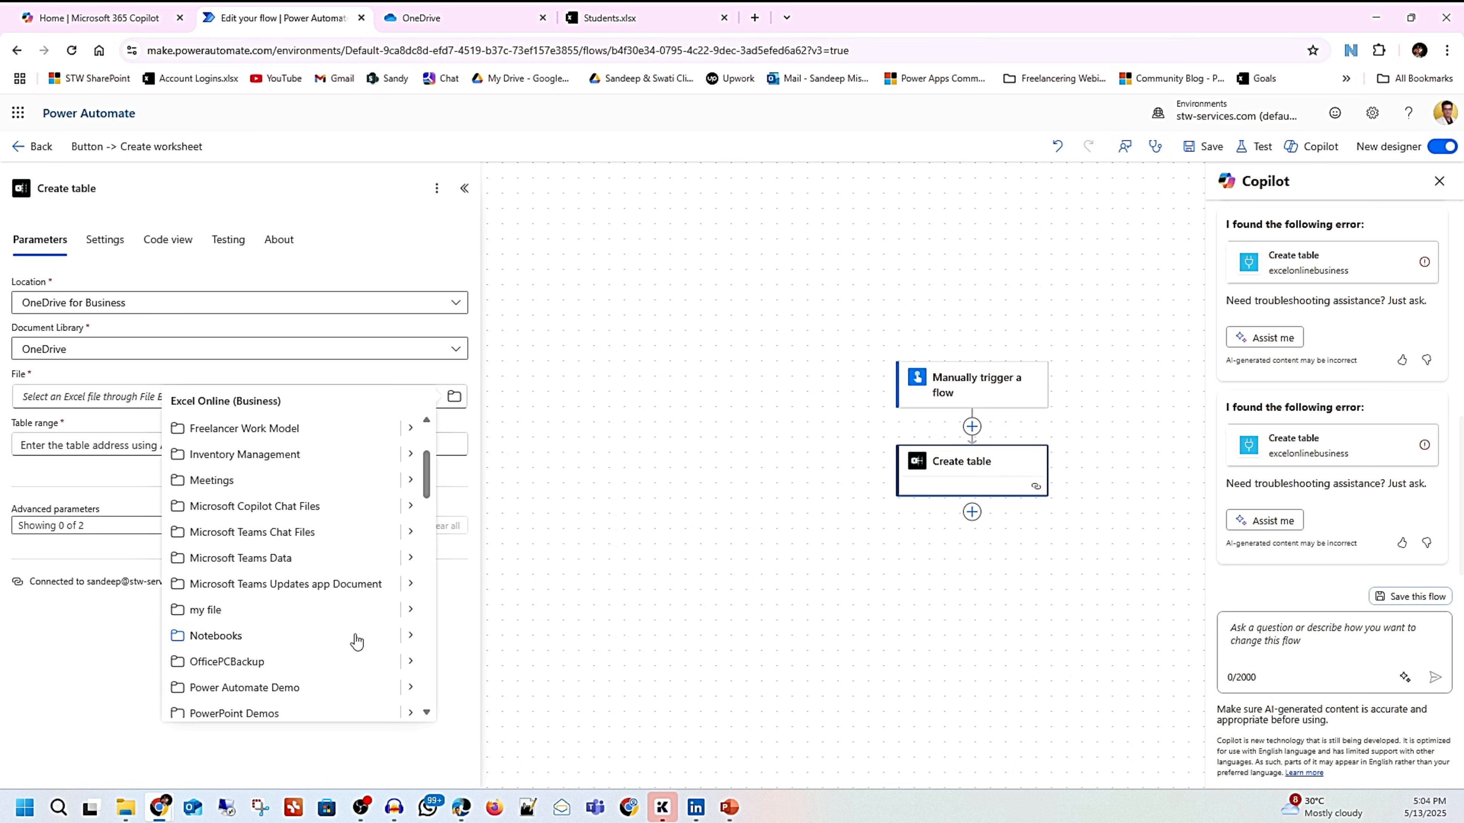
click(410, 687)
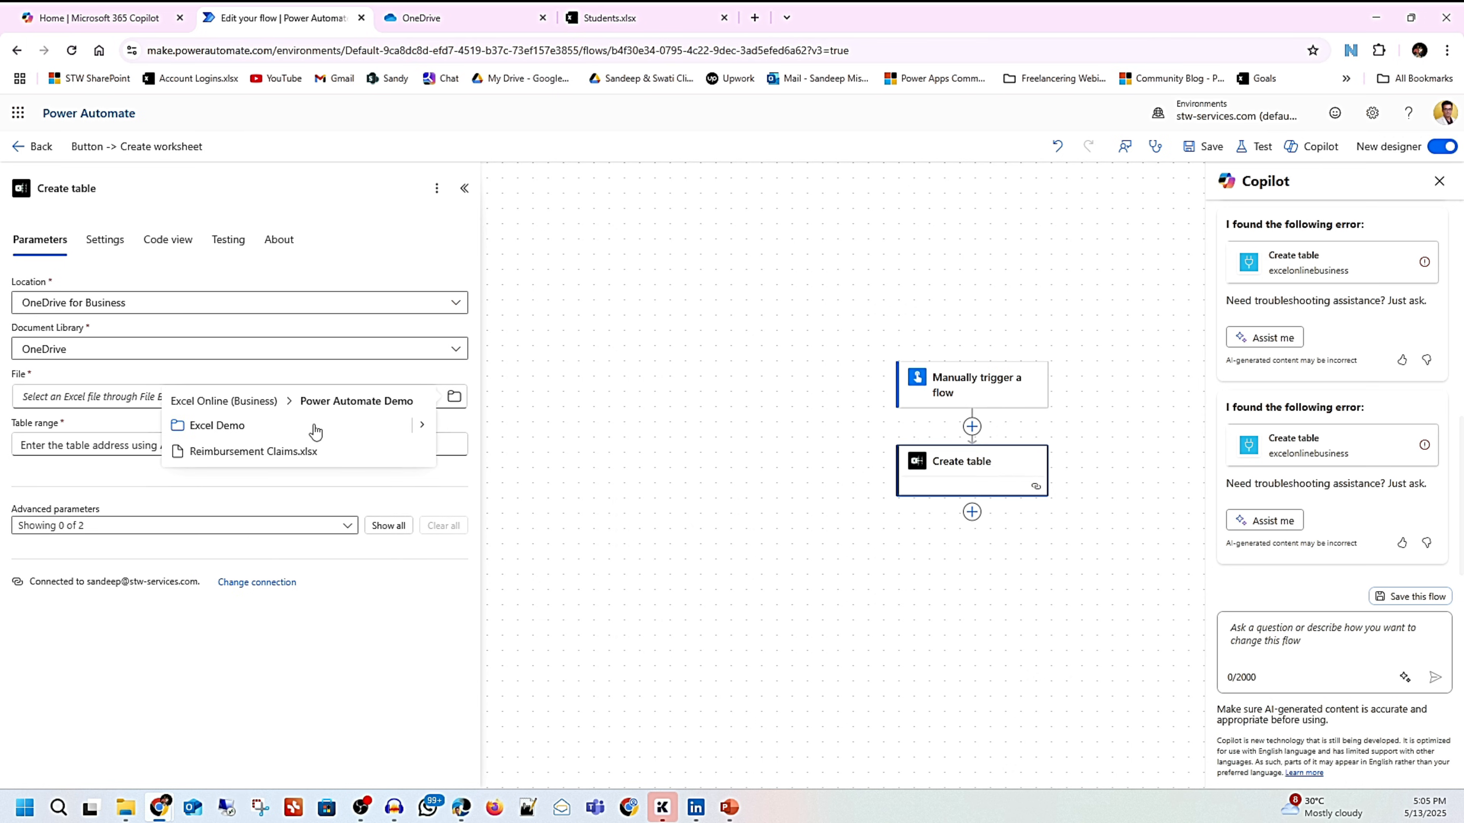
click(422, 425)
click(236, 474)
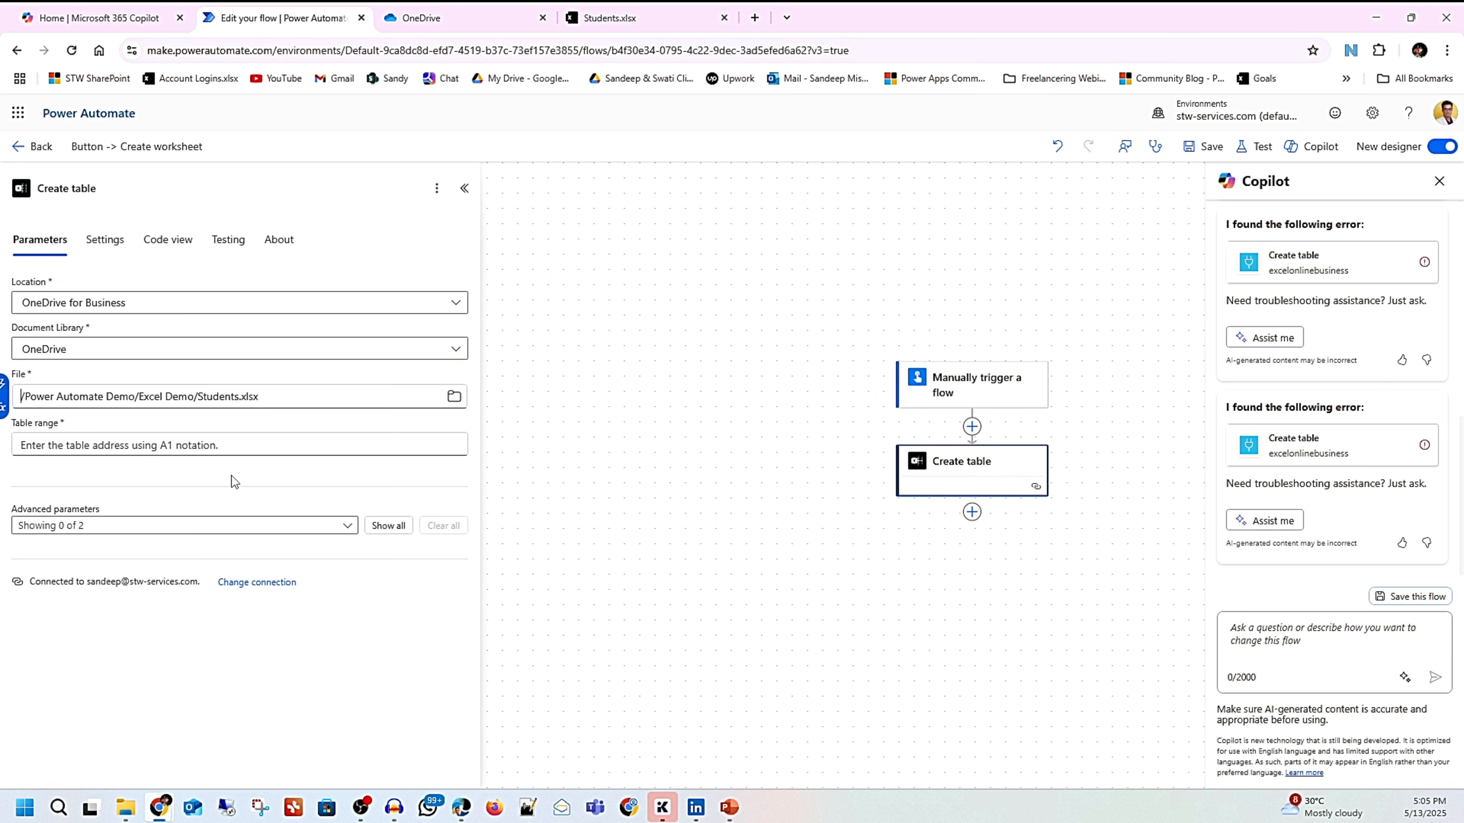
Step: Set the table range of the Create table action to DemoSheet!A1:D1
click(69, 444)
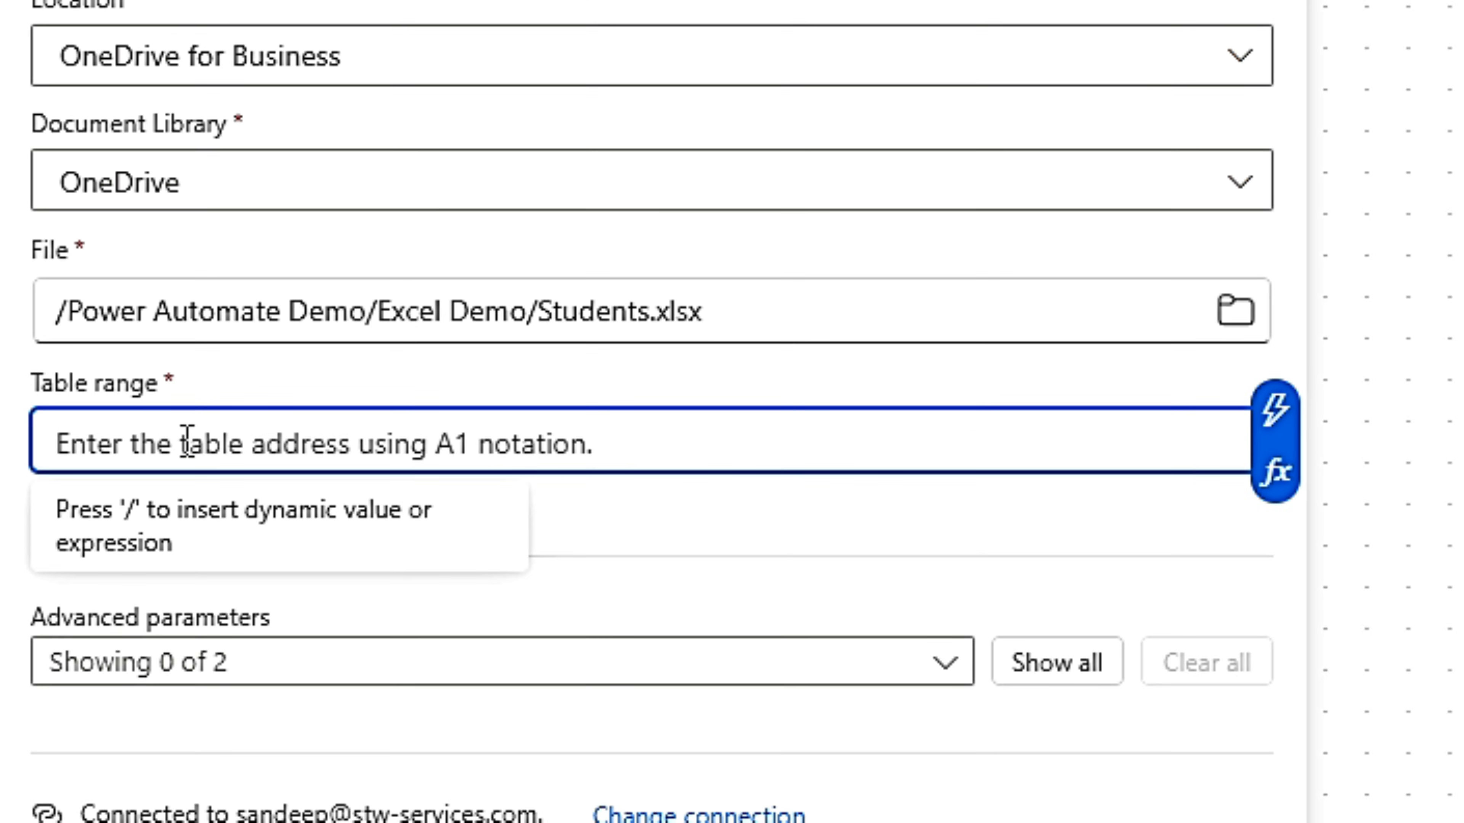
text(DemoS)
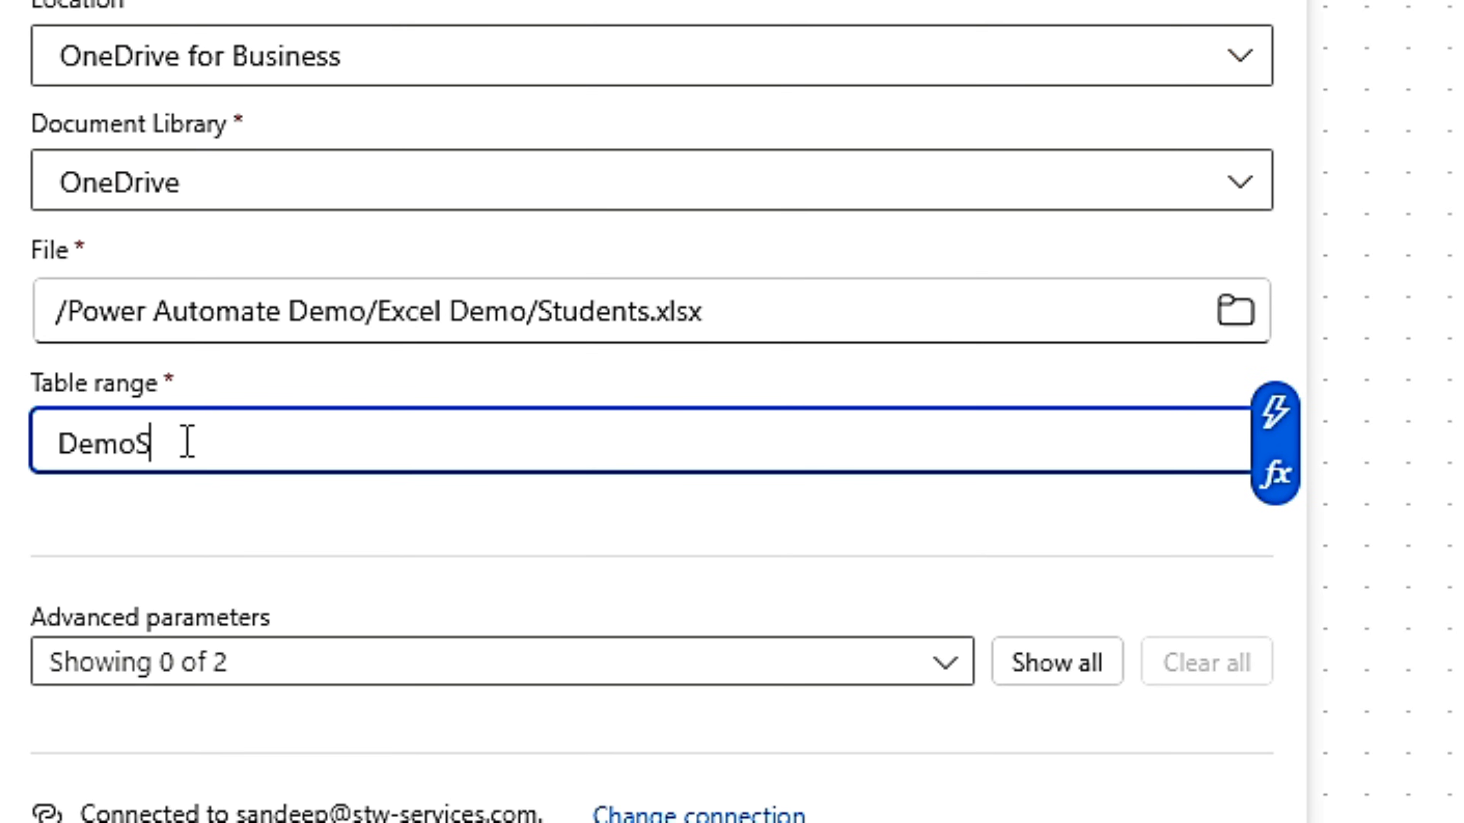
text(heet!)
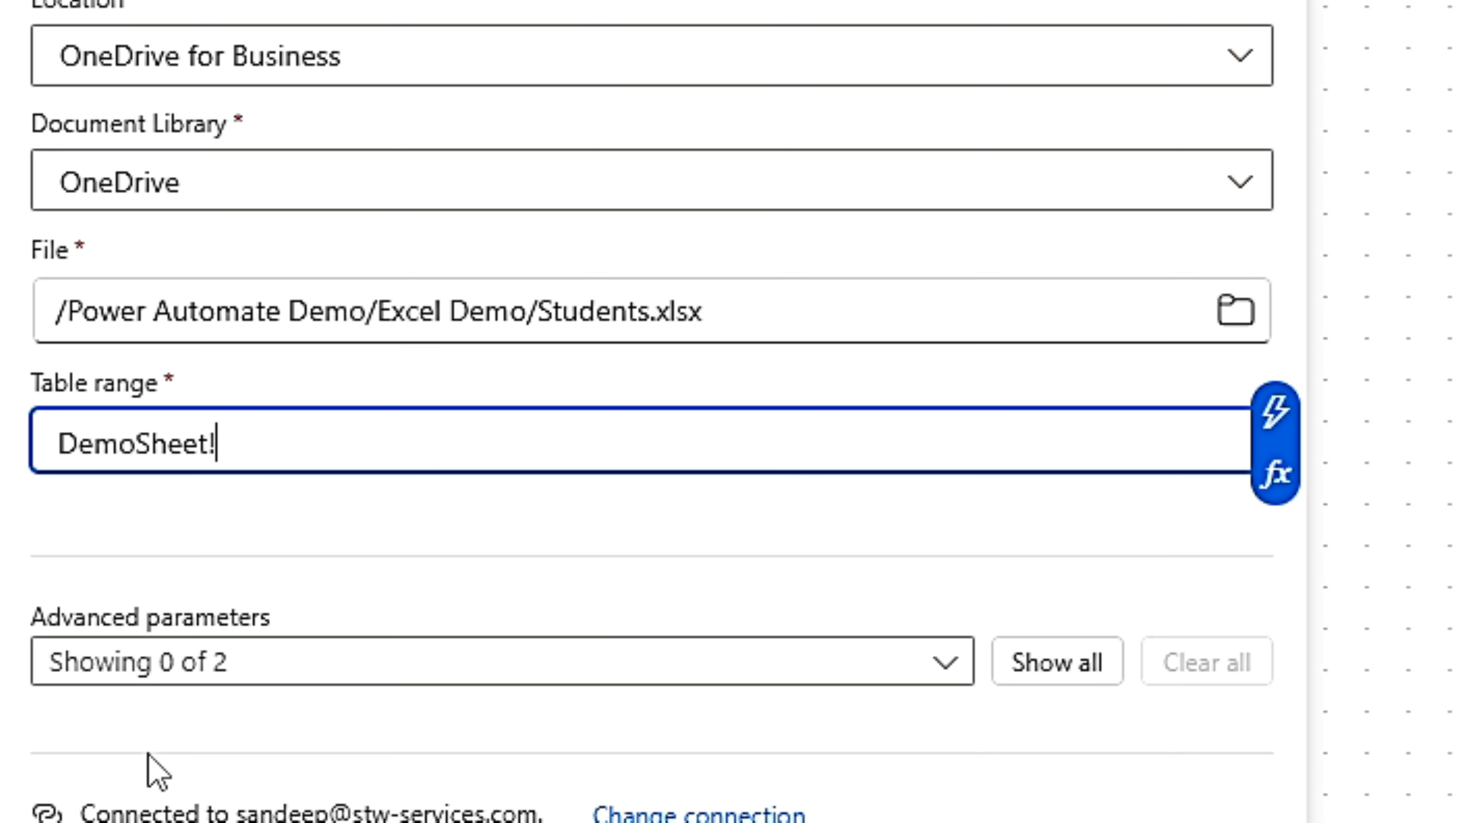
text(A1:D!)
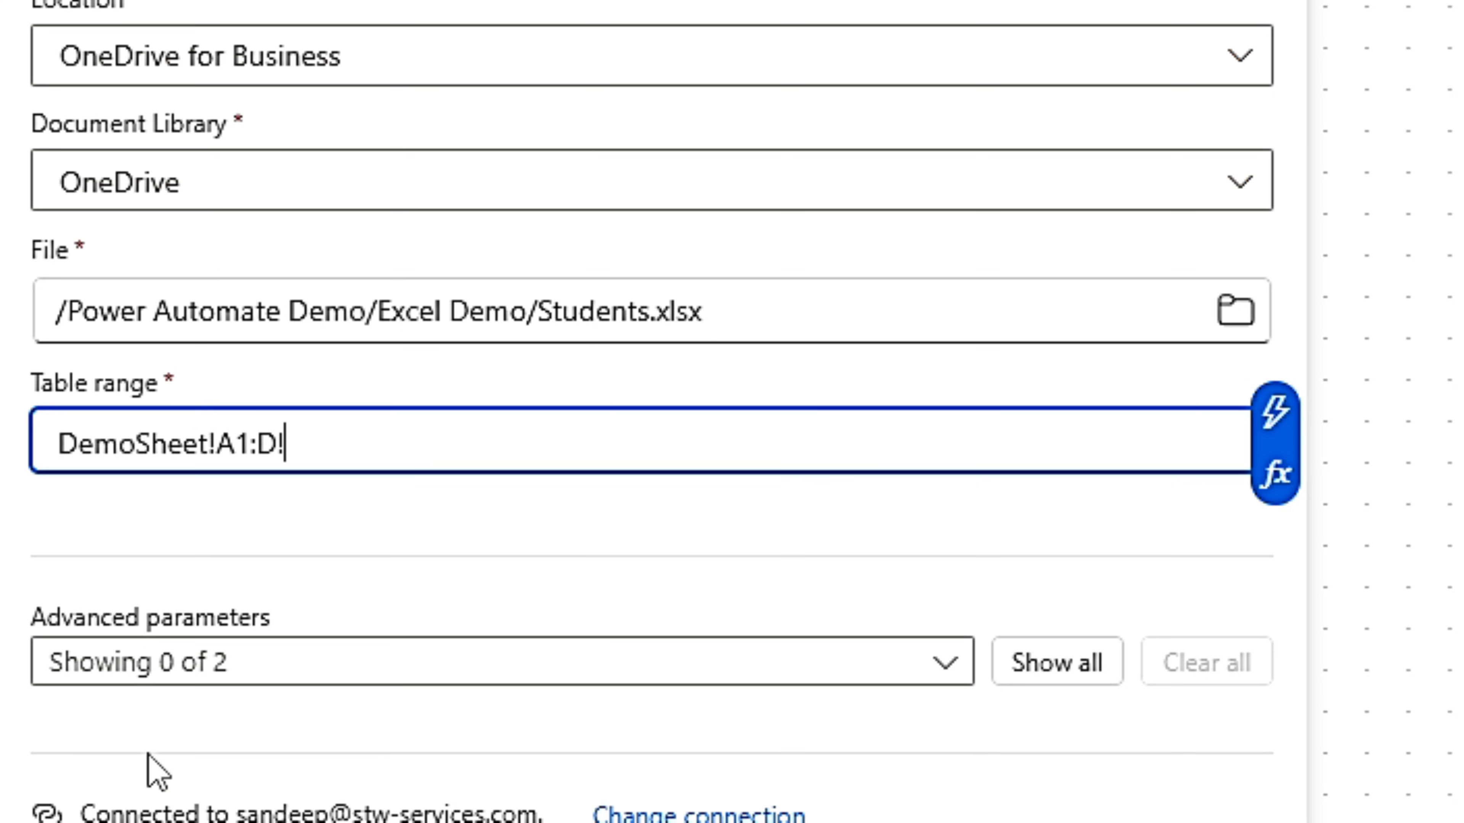
key(BackSpace)
text(1)
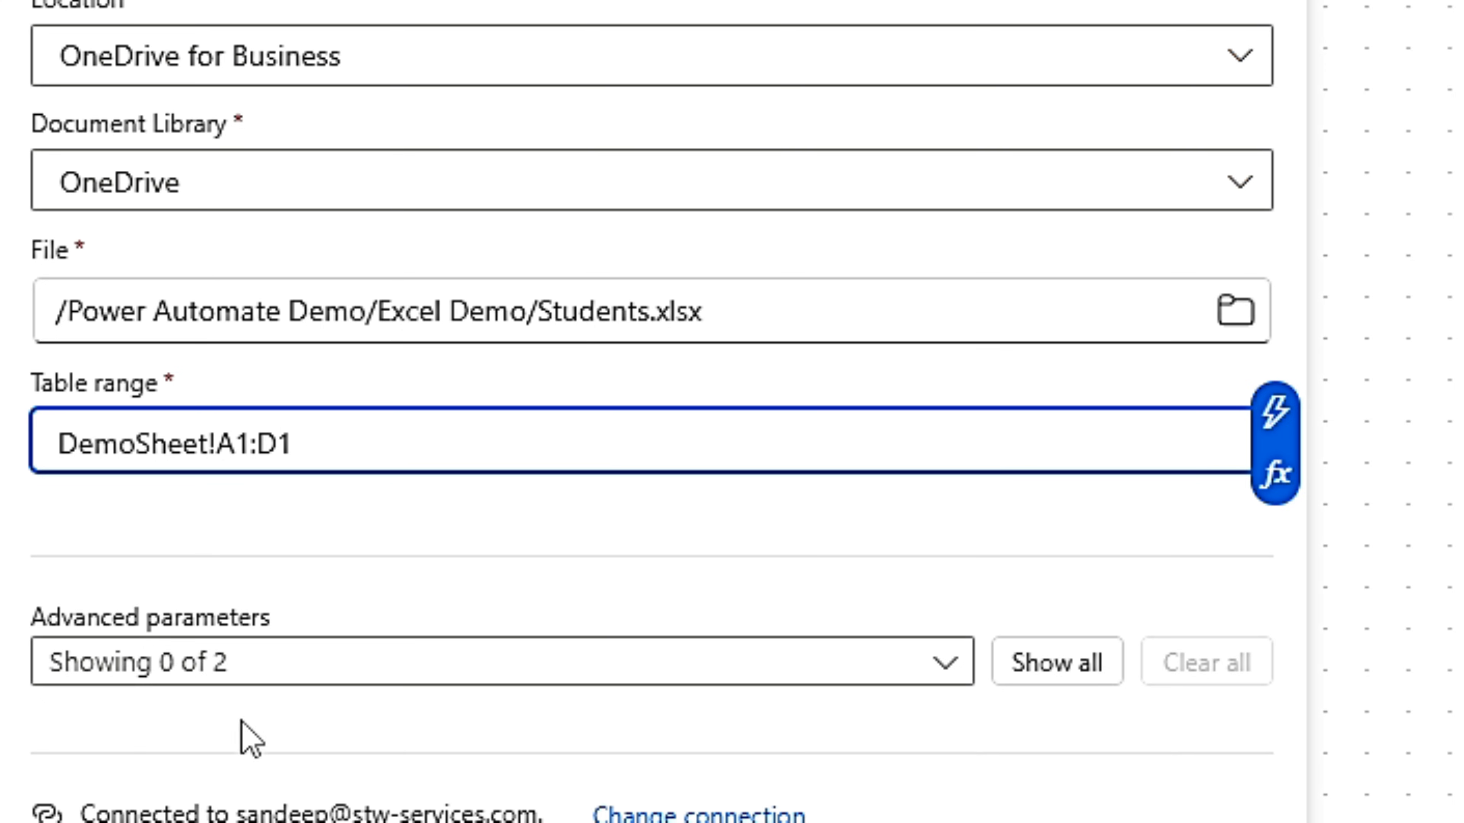
Step: Show all advanced parameters of the Create table action, and set the table name to table1 and the column names to Id;name;age;class
click(1023, 669)
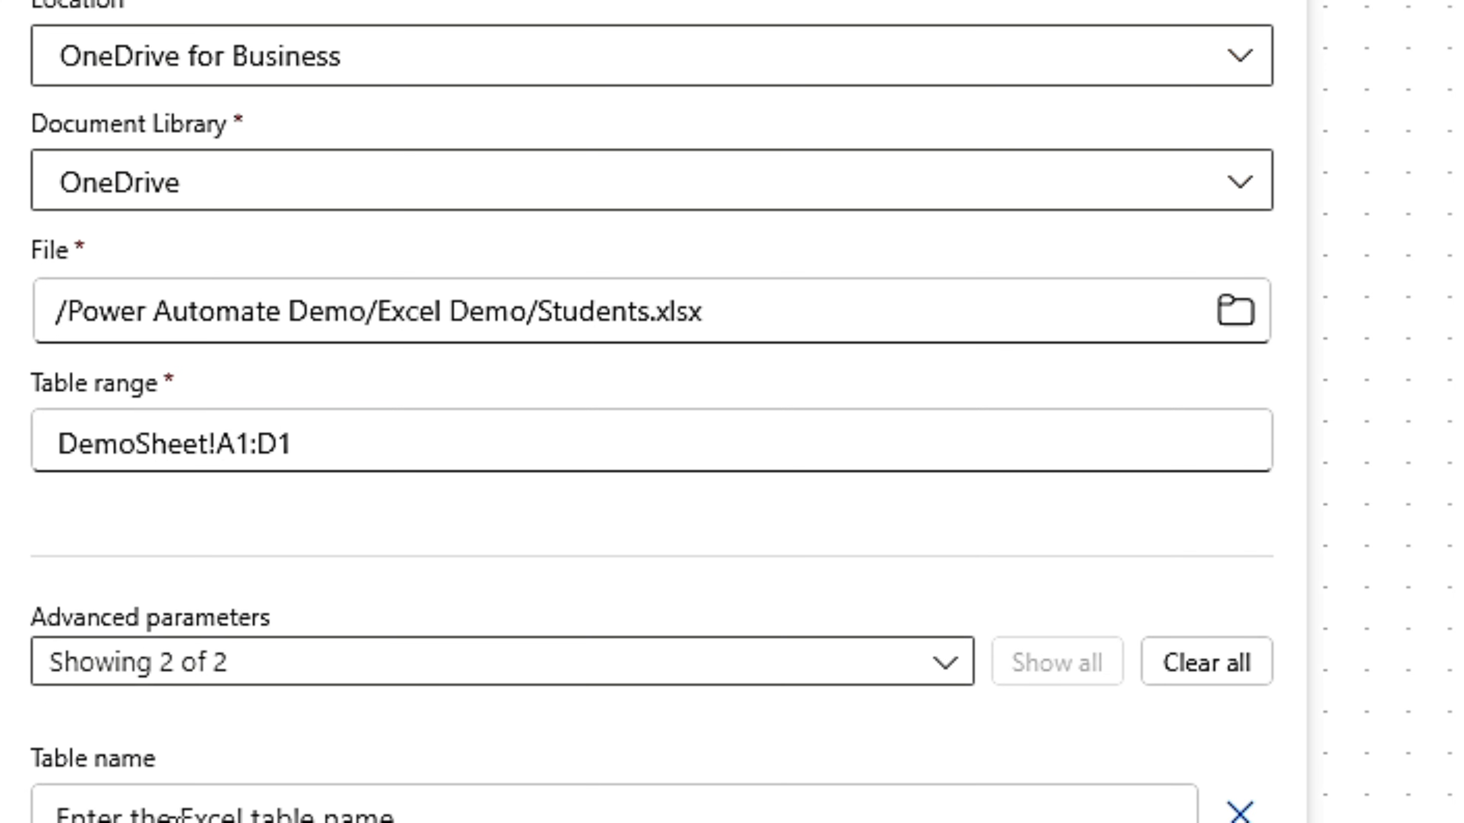
click(180, 815)
text(table1)
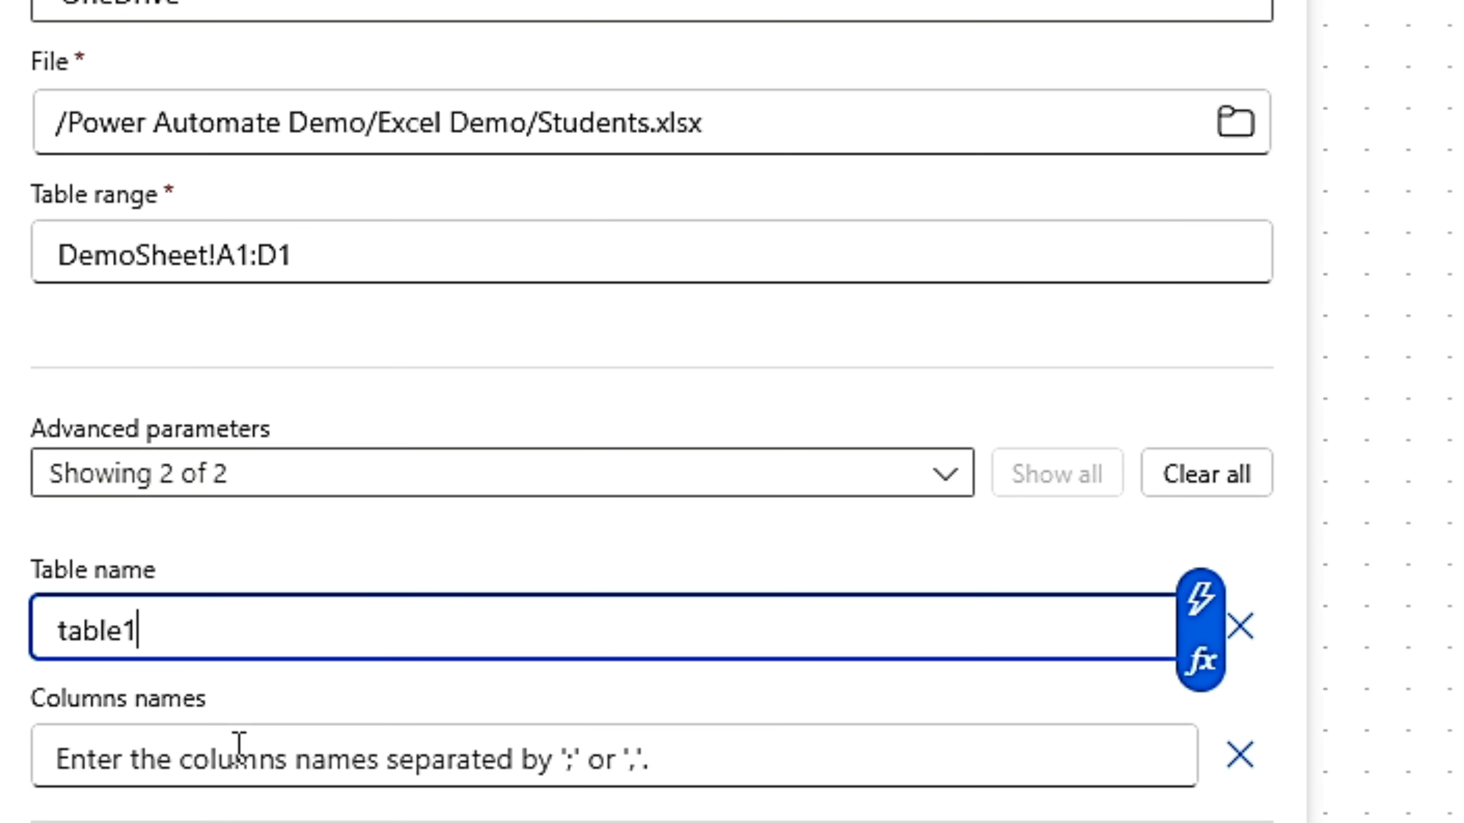
click(210, 767)
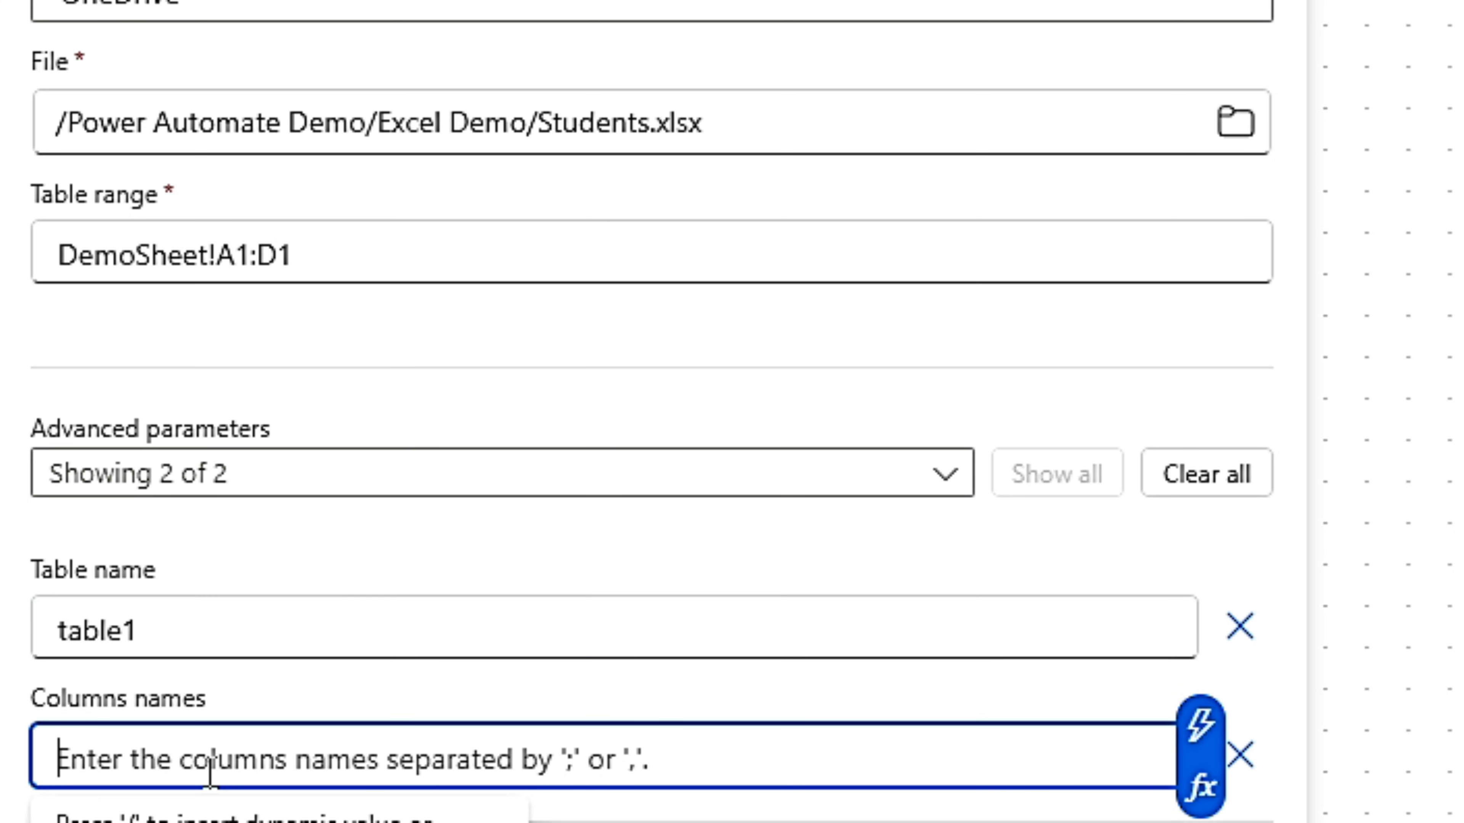
text(Id;name)
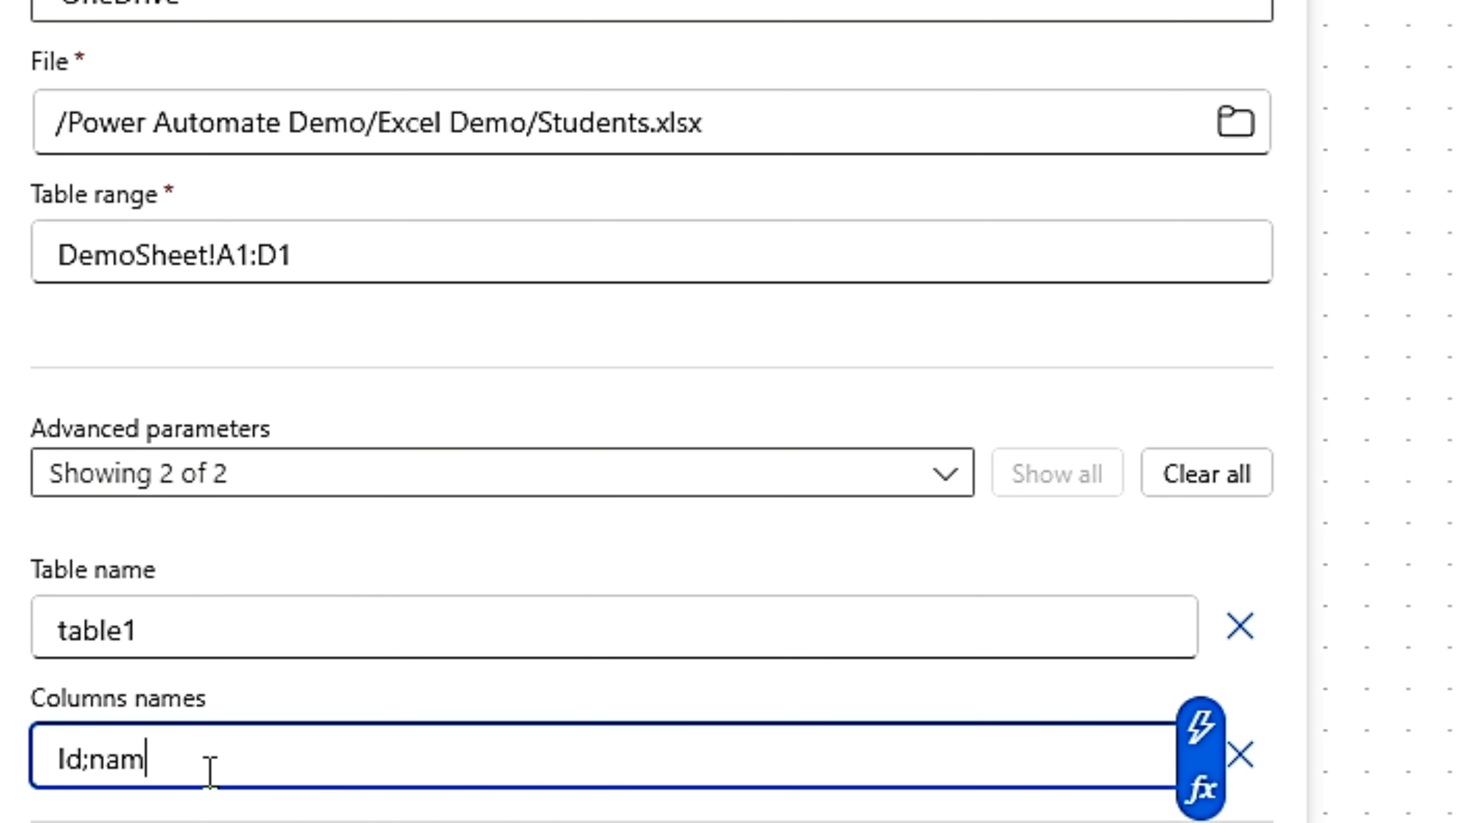
text(;age;class)
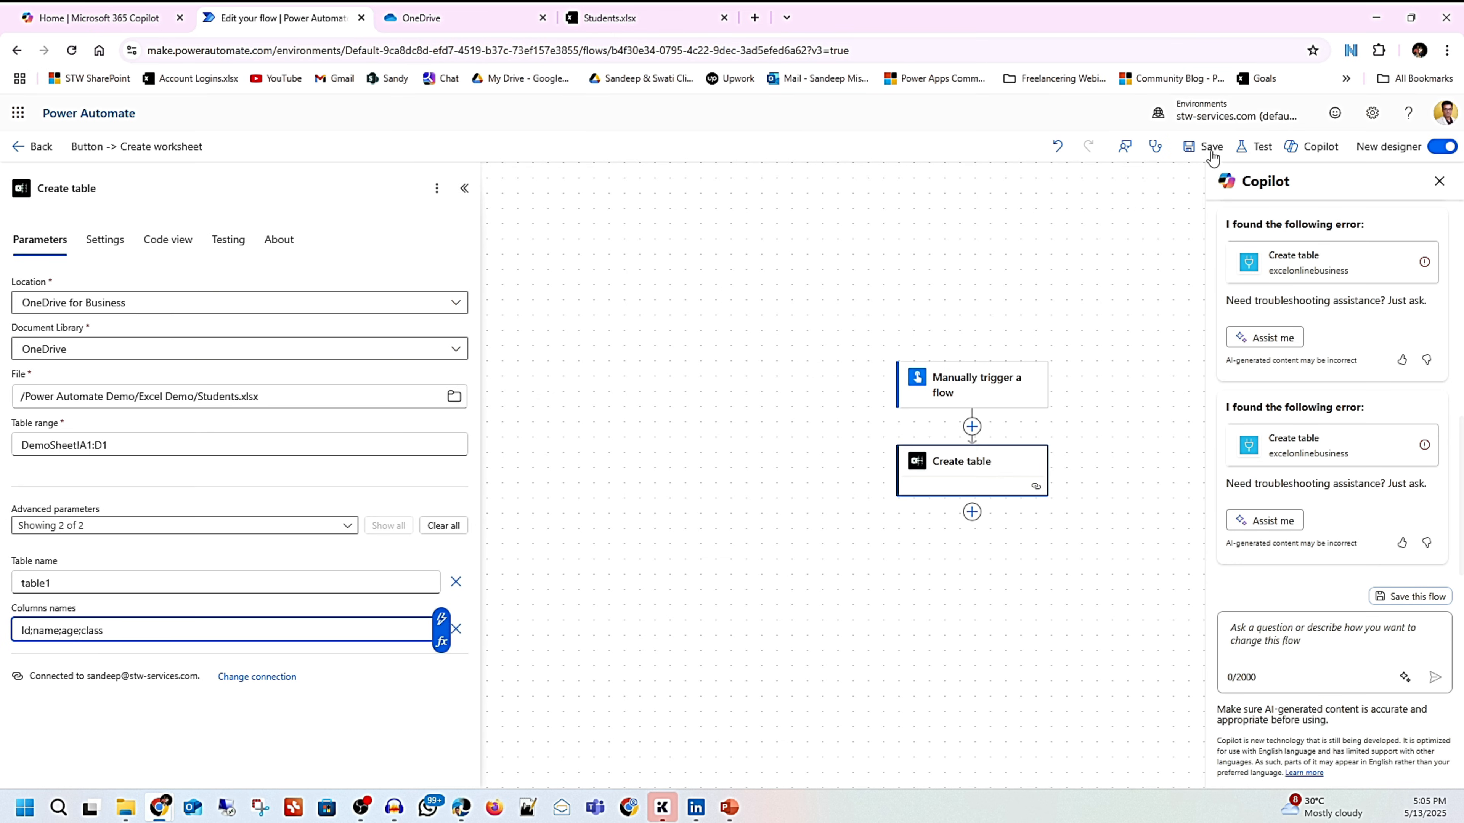
Step: Save the flow and reload the Students.xlsx workbook, returning to the flow designer
click(1209, 147)
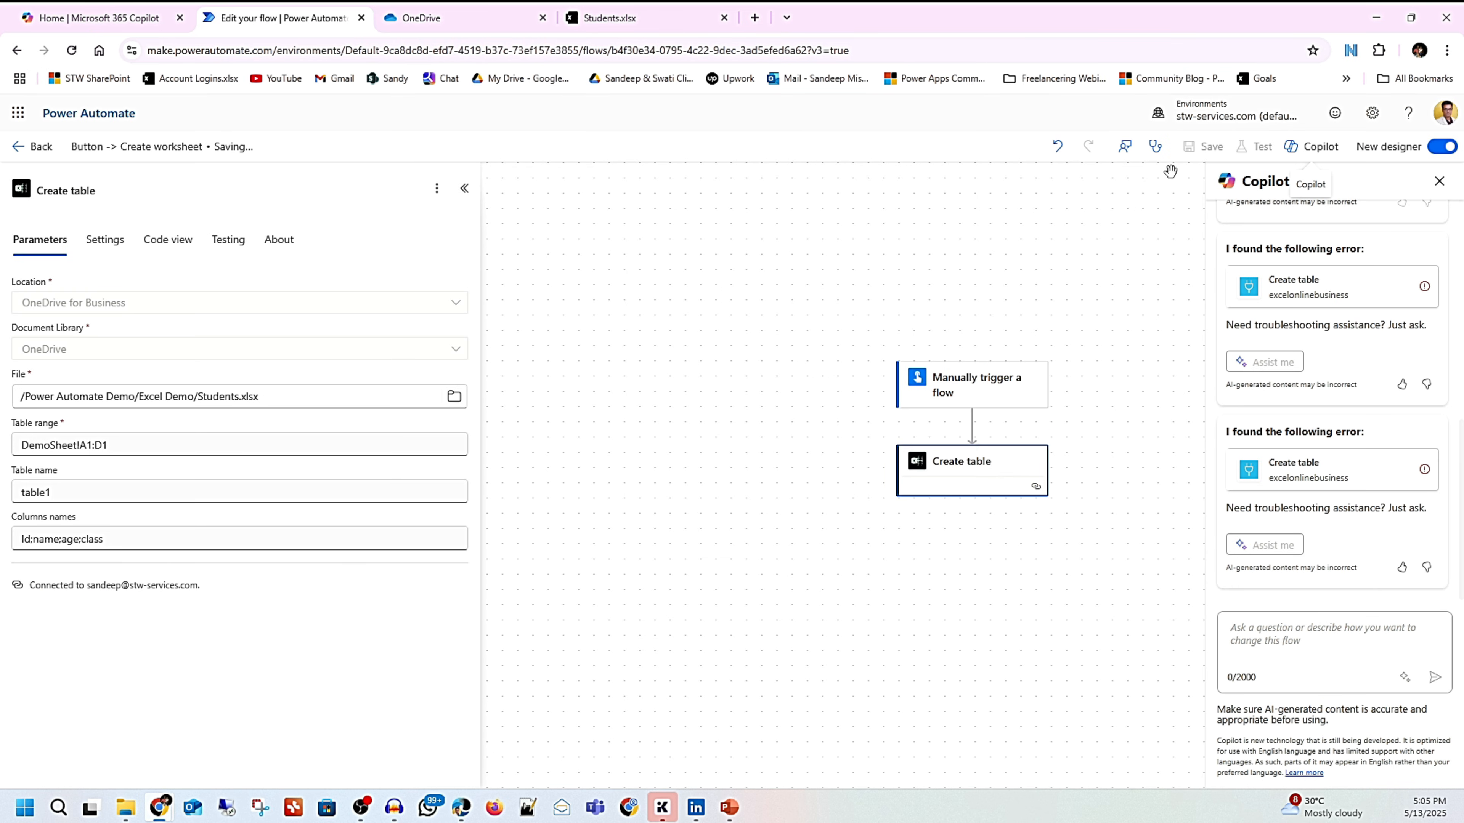
click(605, 18)
click(71, 51)
click(276, 18)
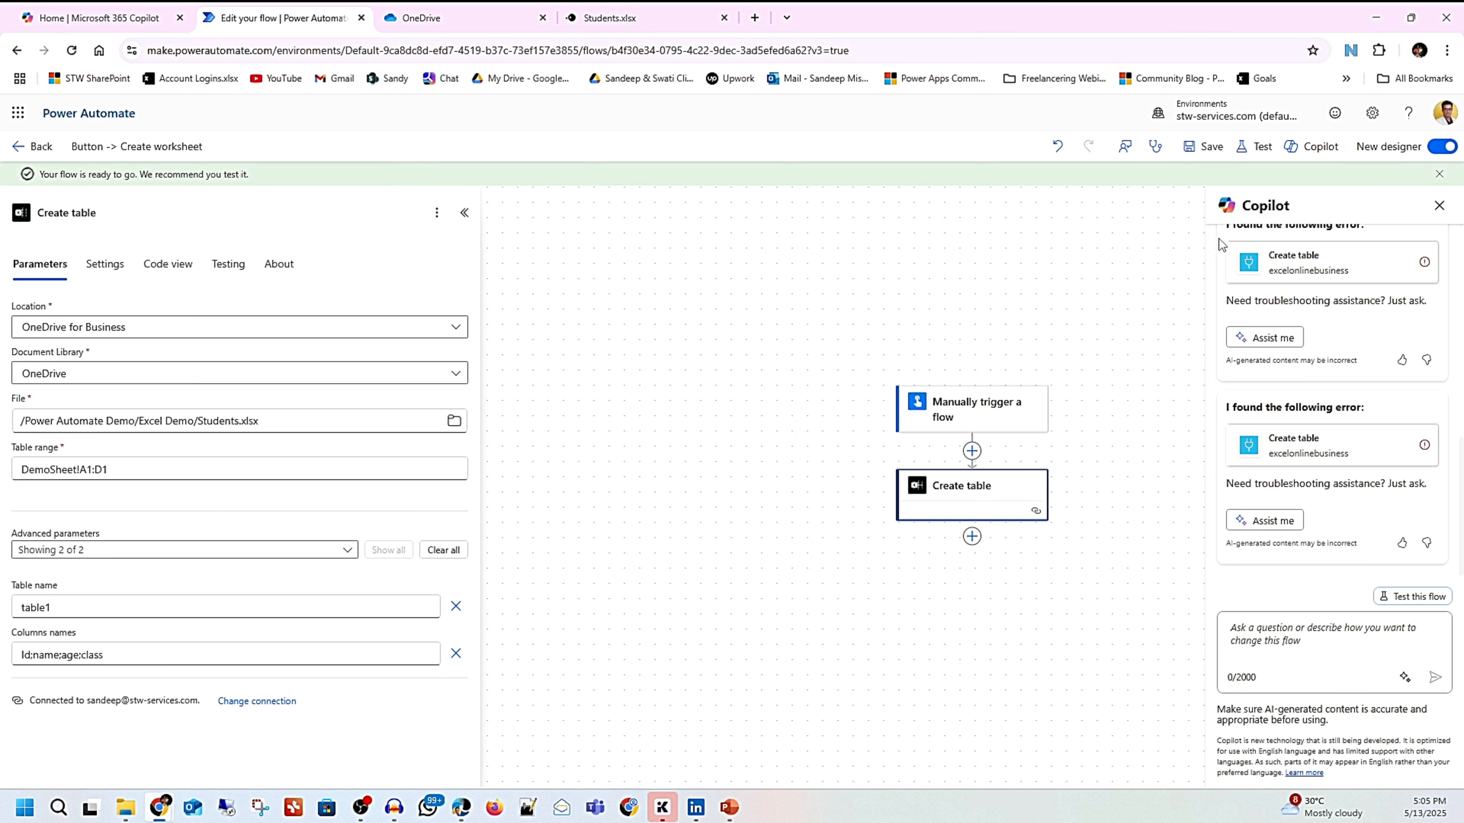
Step: Test the flow by running it manually, and check the new table on the DemoSheet worksheet of Students.xlsx
click(1256, 147)
click(1213, 189)
click(1205, 766)
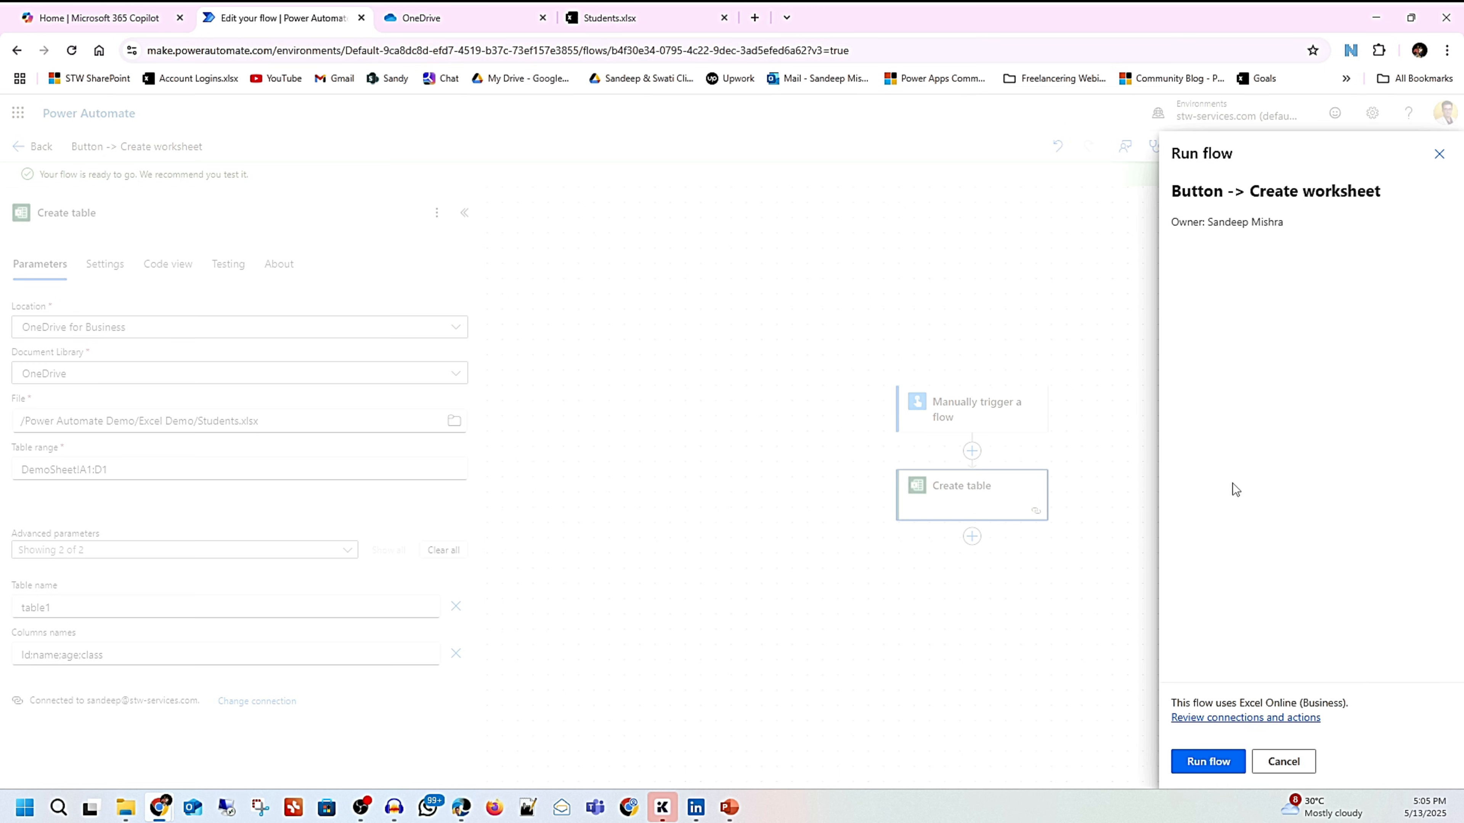
click(1217, 768)
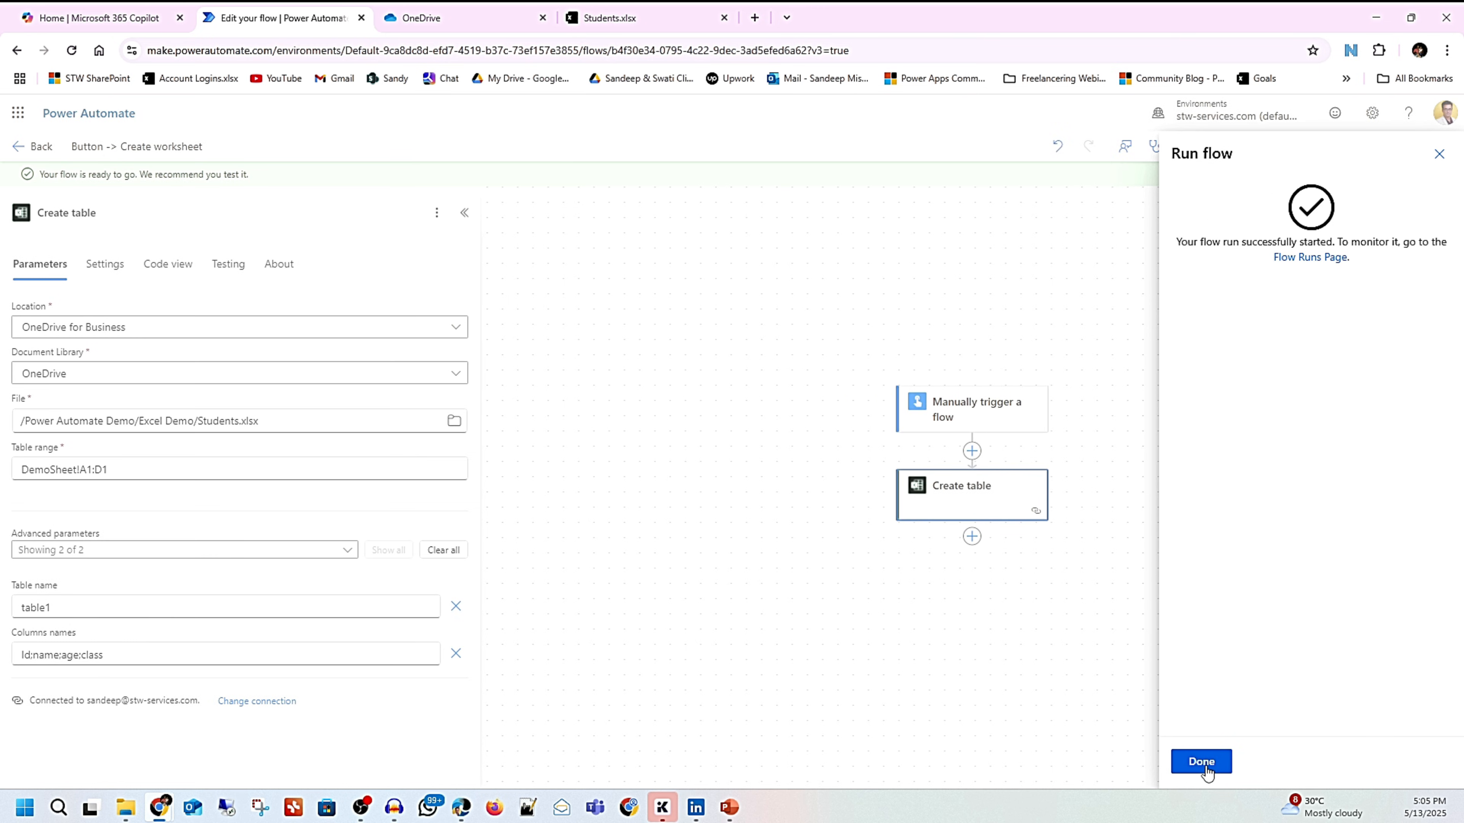
click(1201, 762)
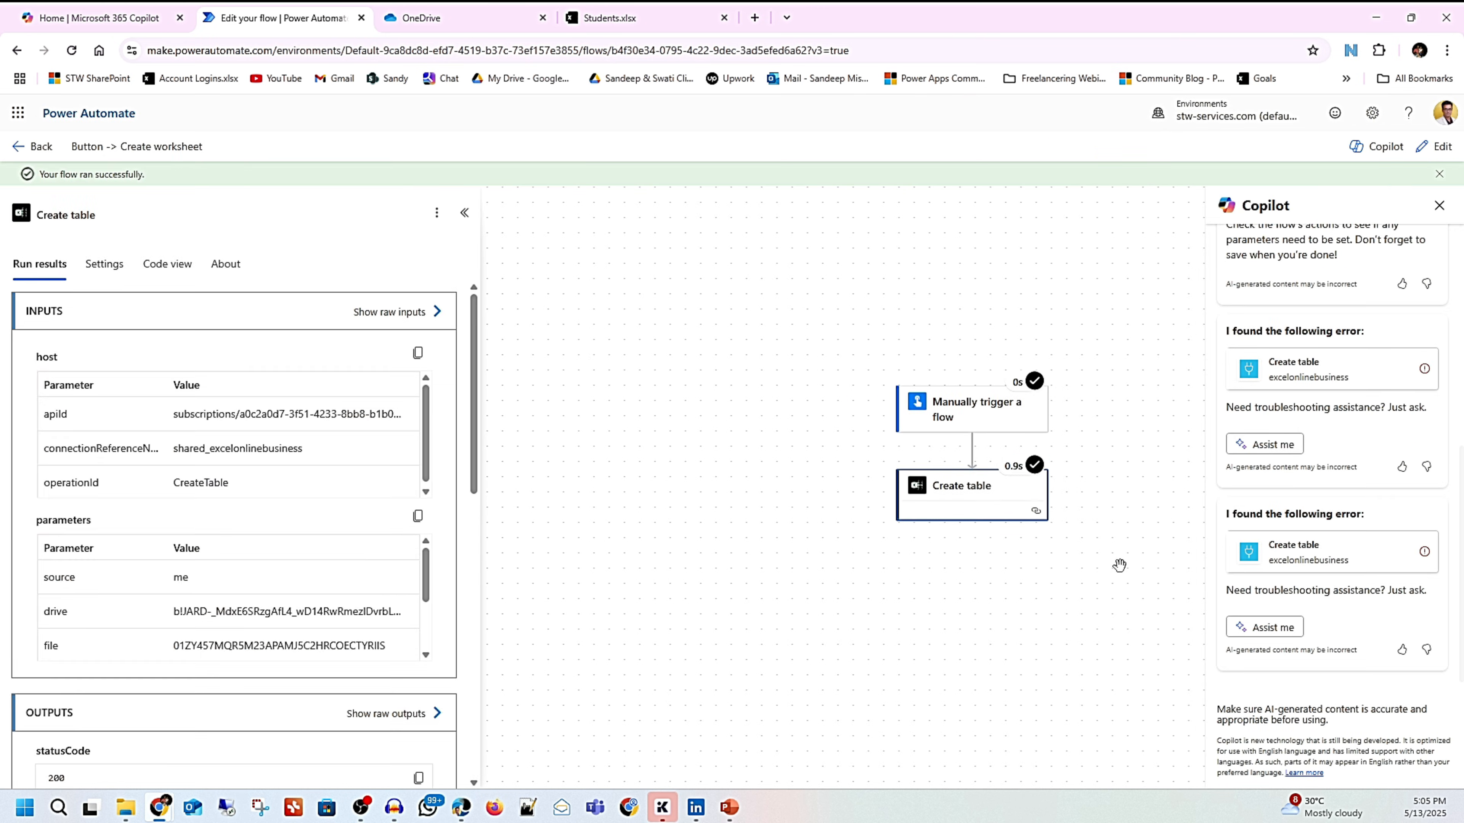
click(632, 23)
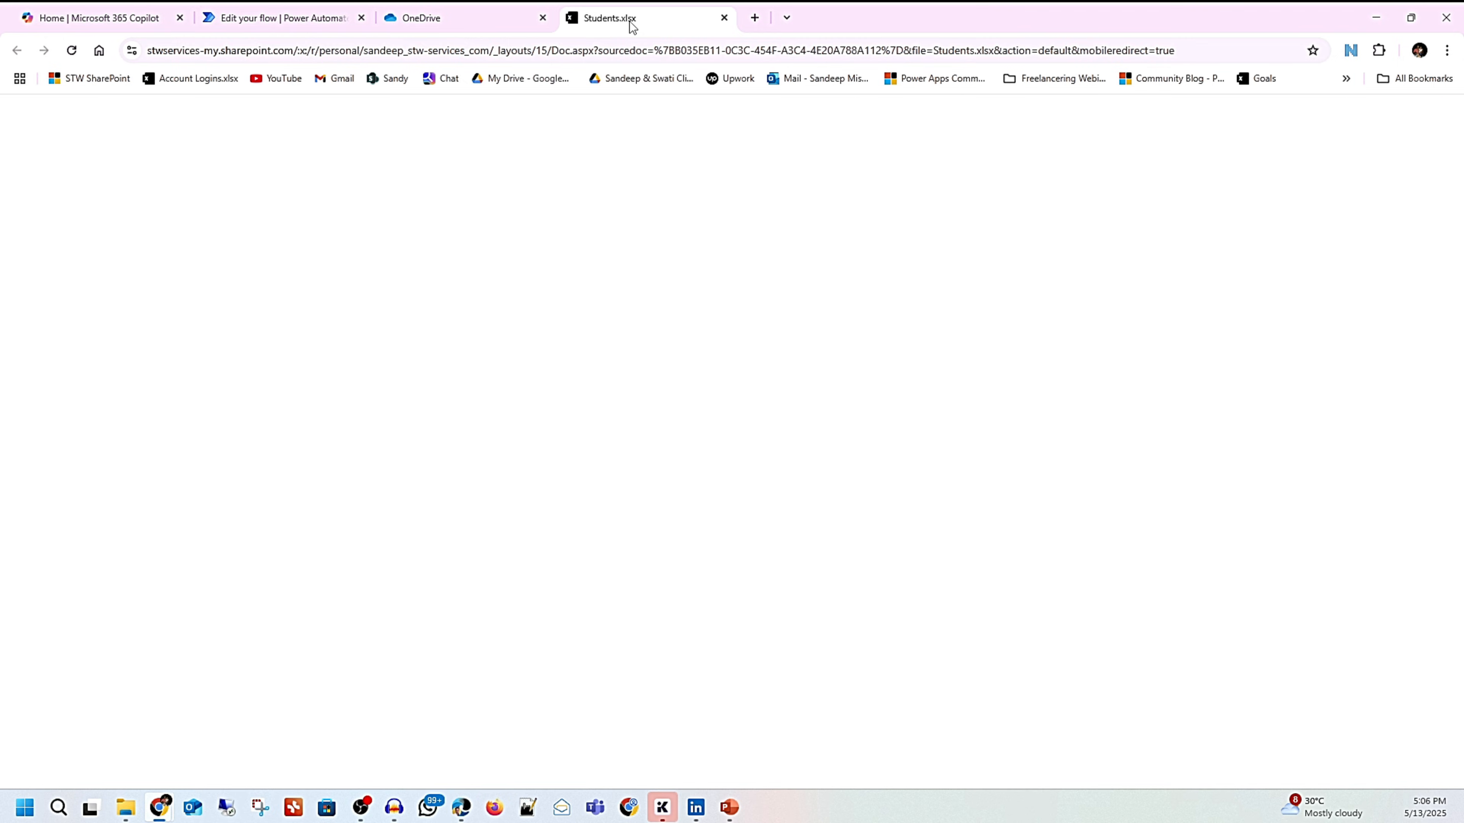
click(200, 758)
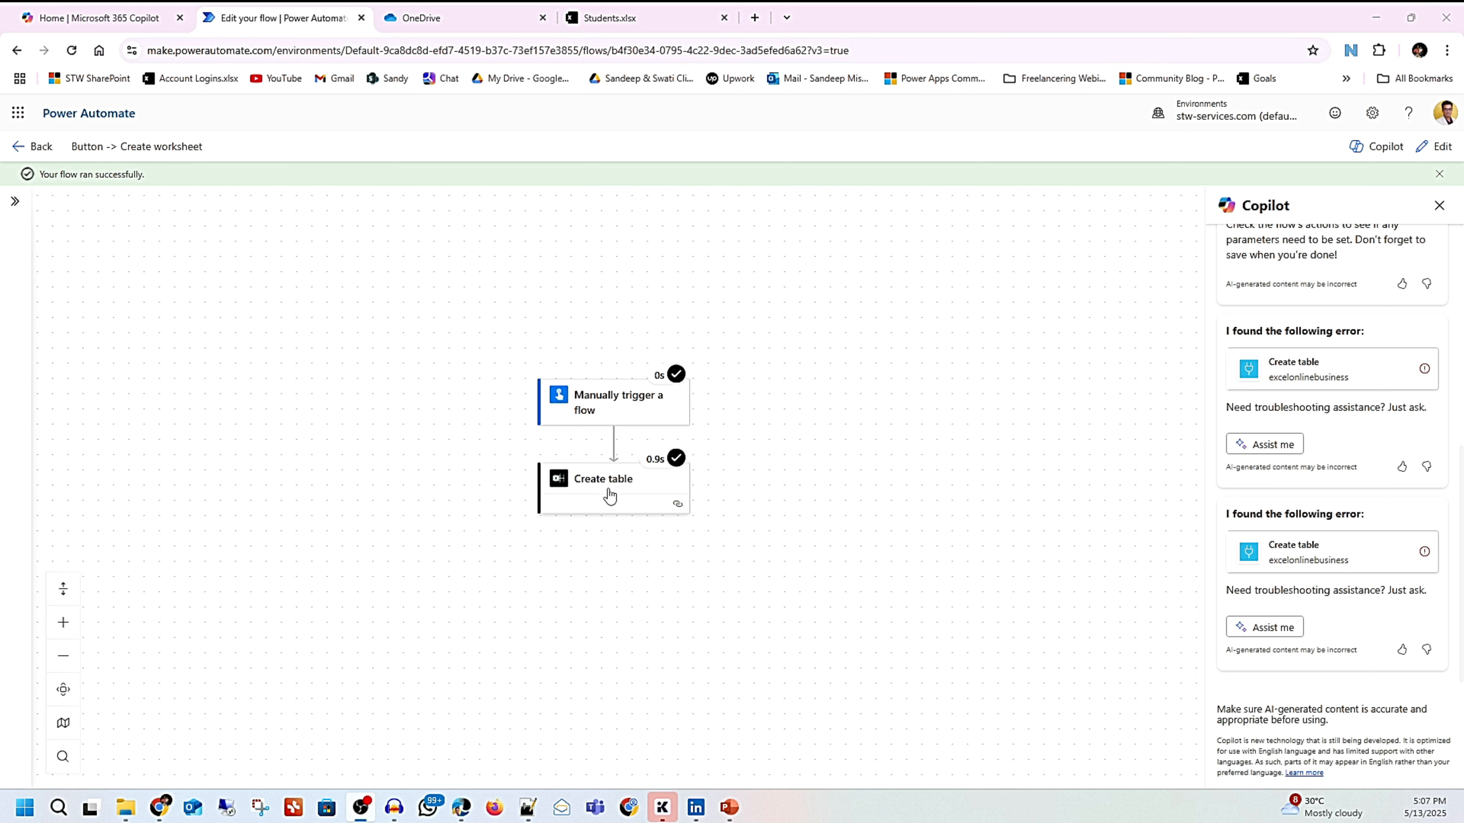
Step: Return the flow to editing and delete its Create table action
click(1439, 147)
right_click(653, 466)
click(686, 475)
click(904, 484)
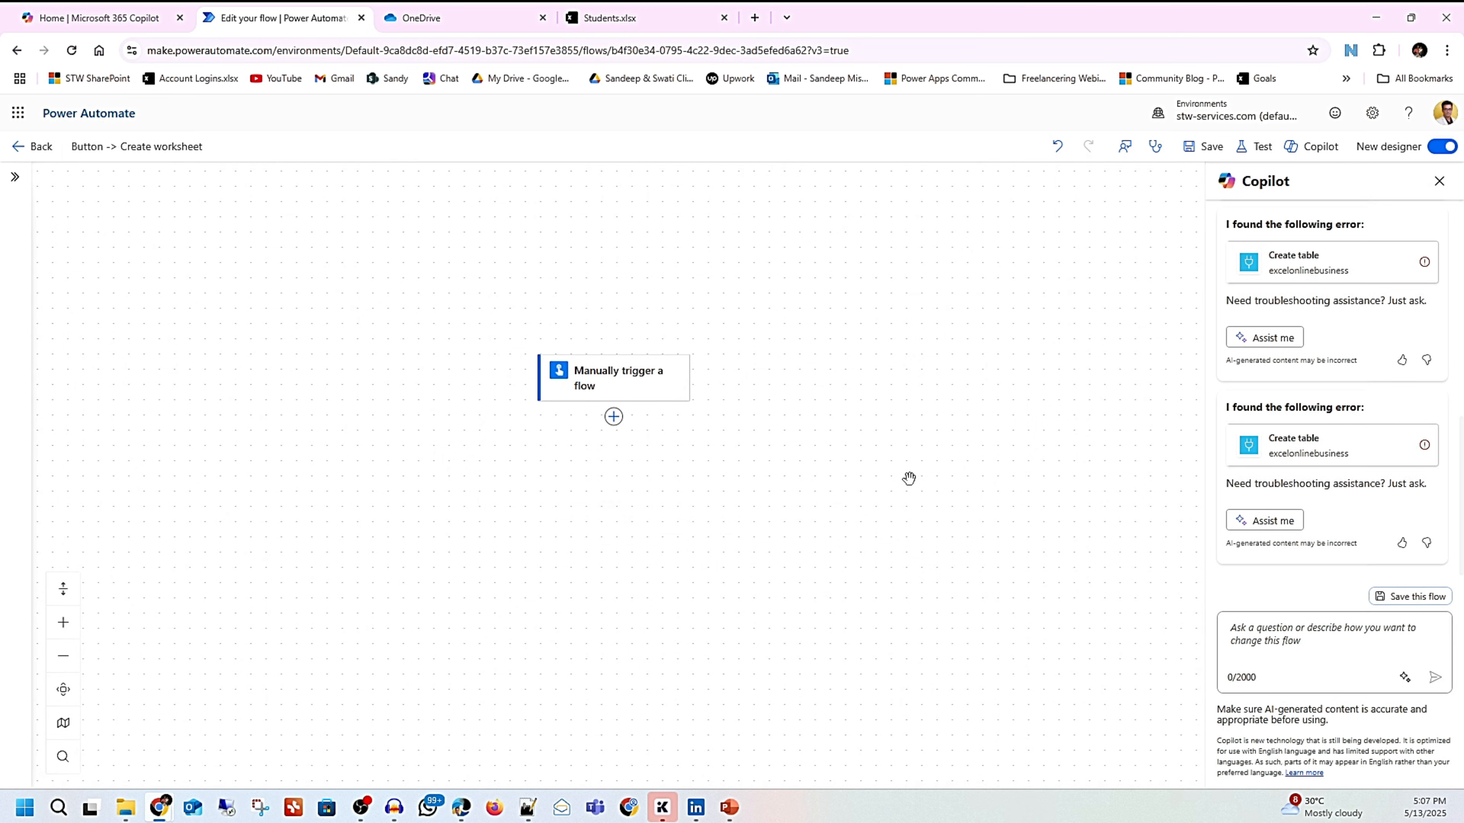
click(615, 417)
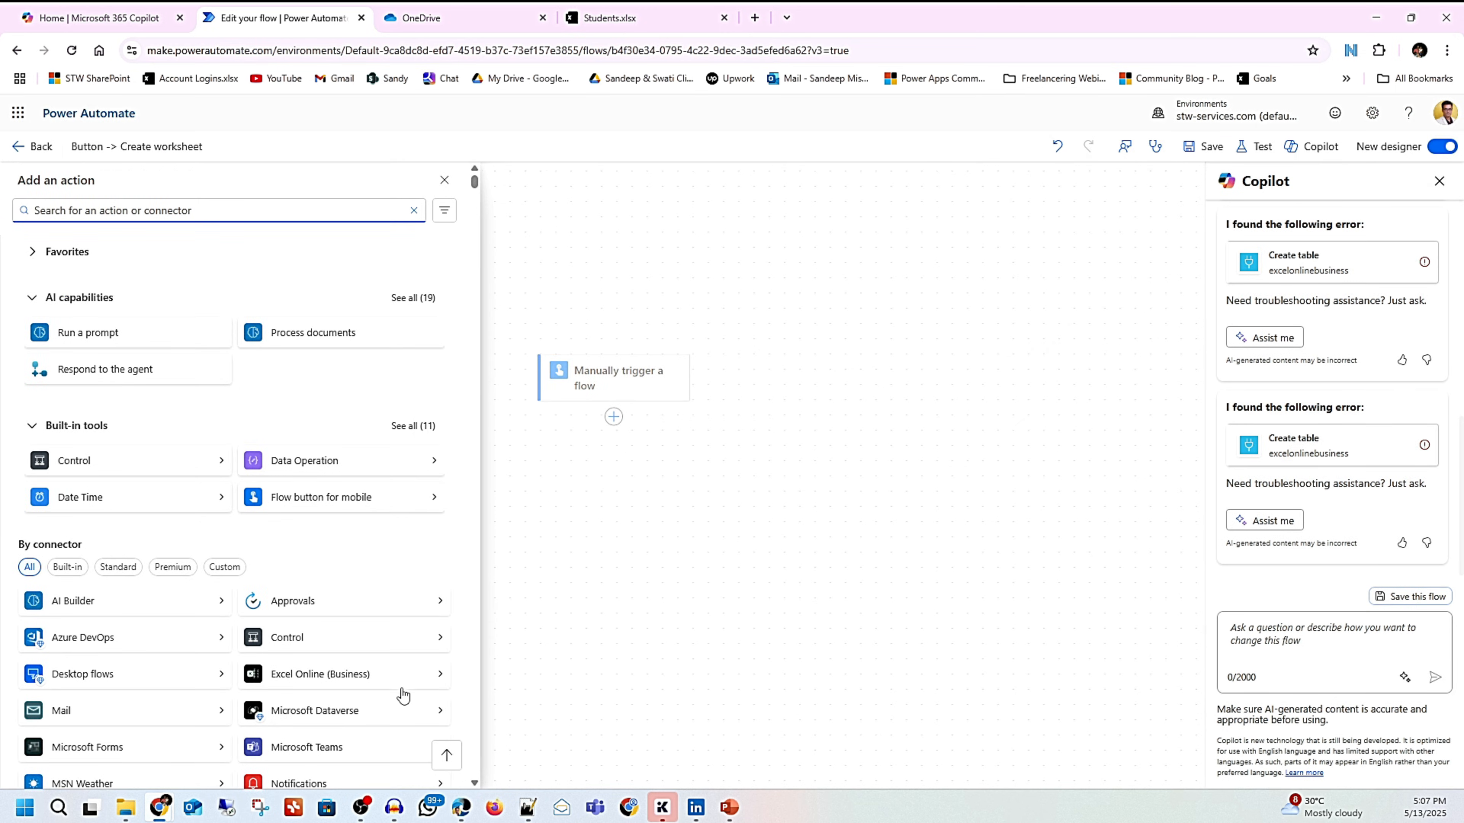
click(311, 673)
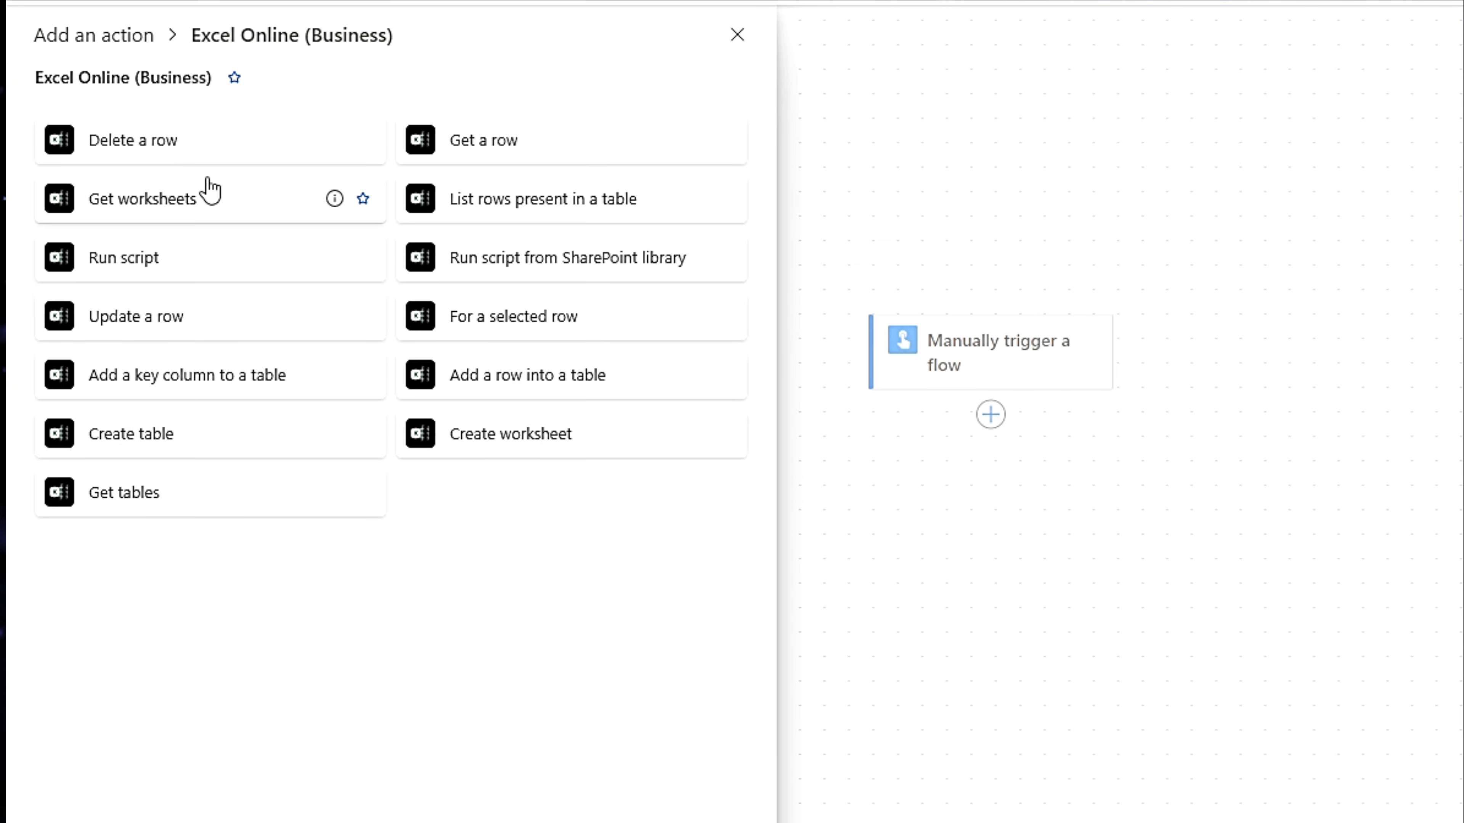
click(992, 419)
Step: Add a Parse JSON data operation after the manual trigger and paste the JSON array of student records as its content
click(991, 417)
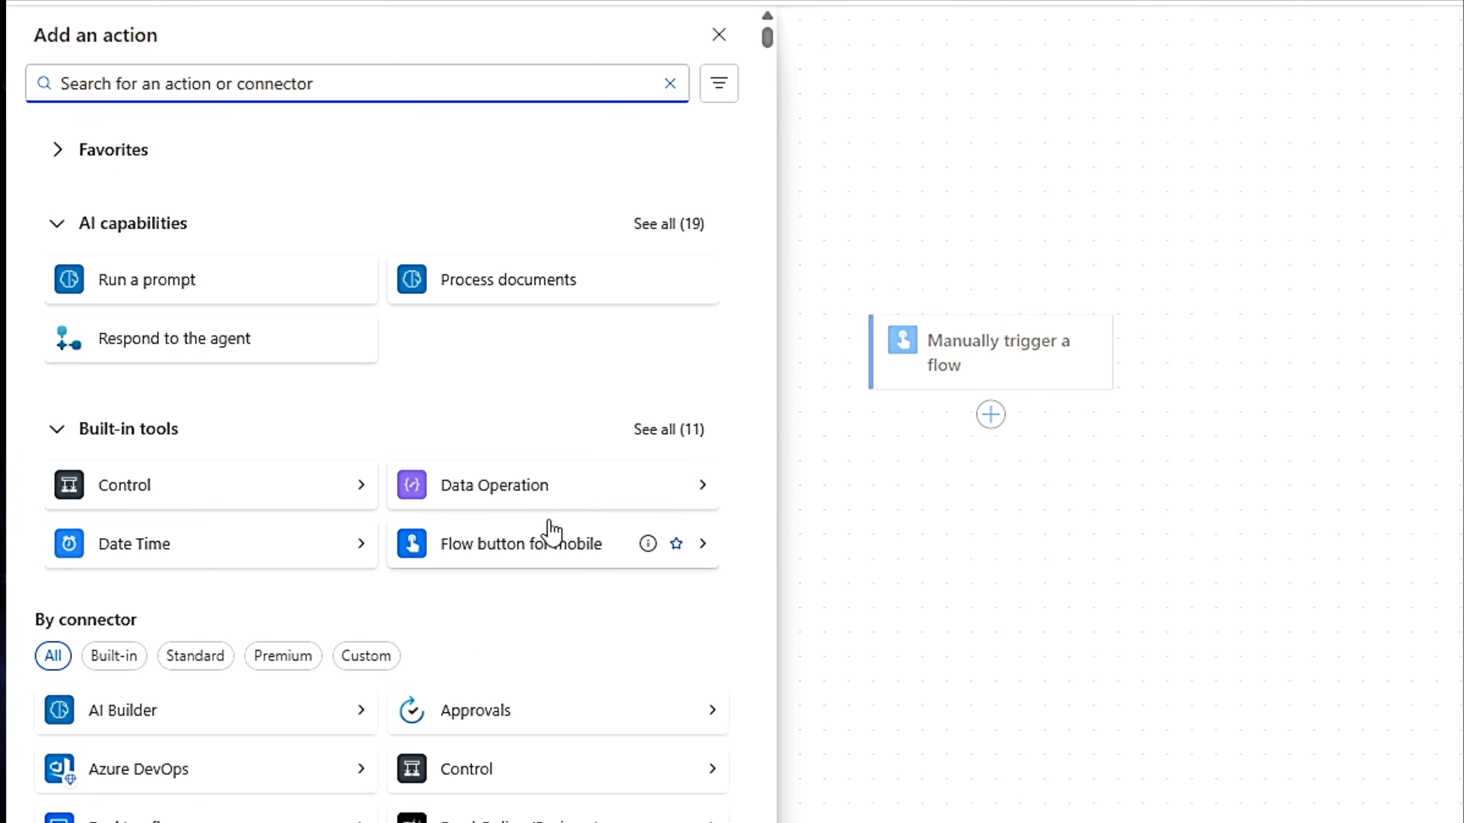
click(503, 500)
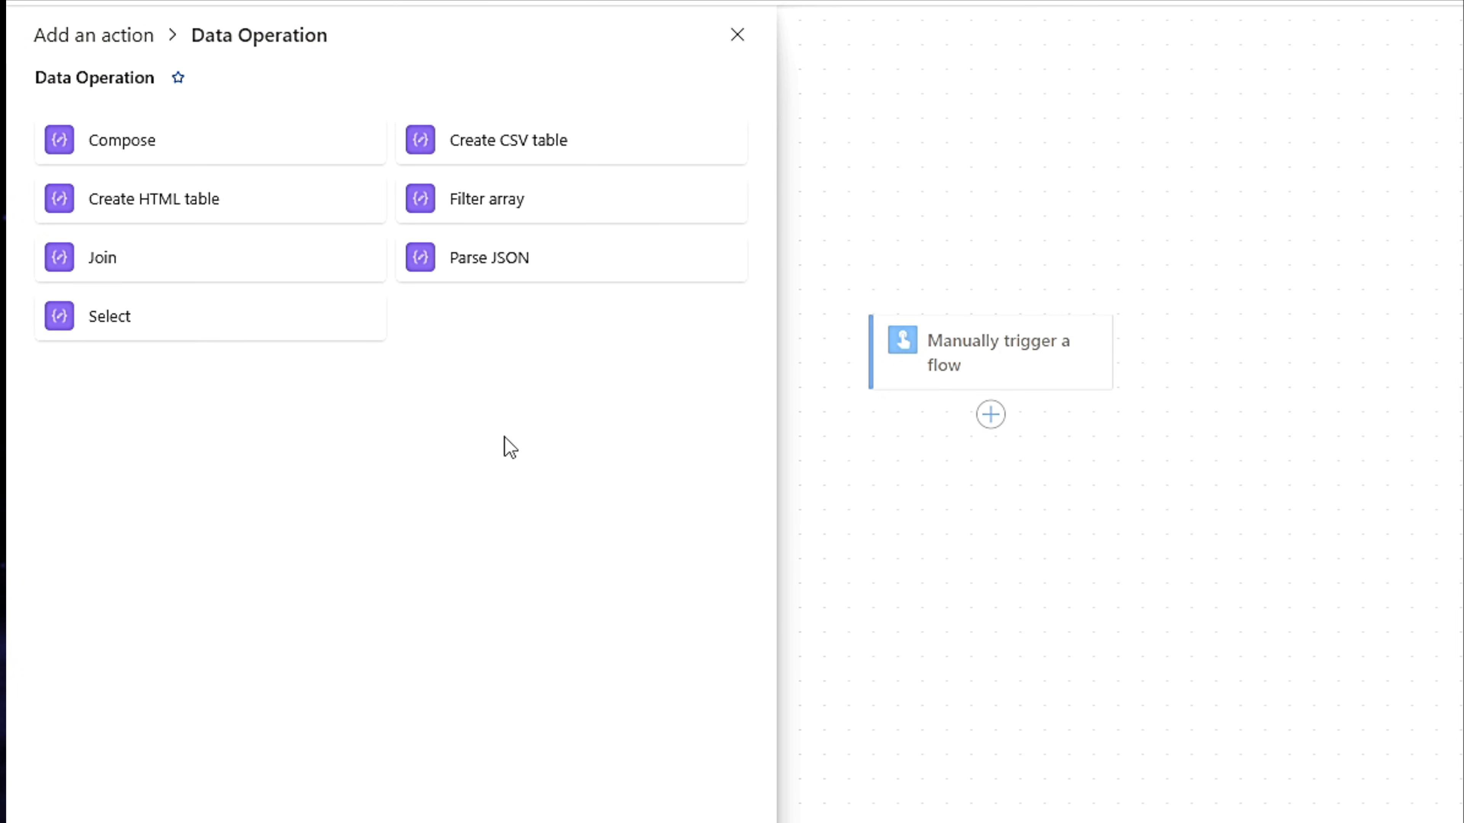
click(502, 271)
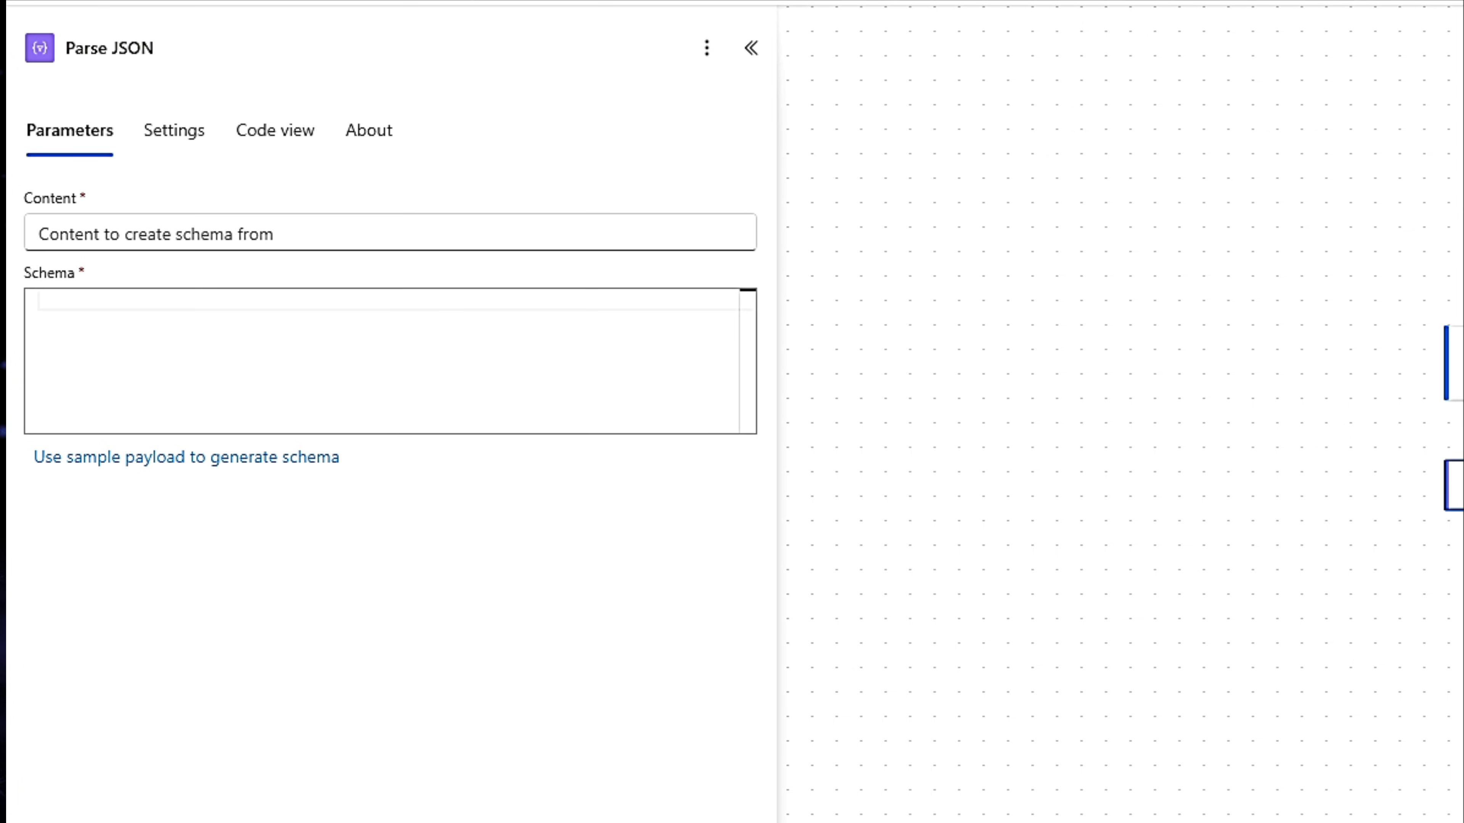
click(63, 233)
key(ctrl+v)
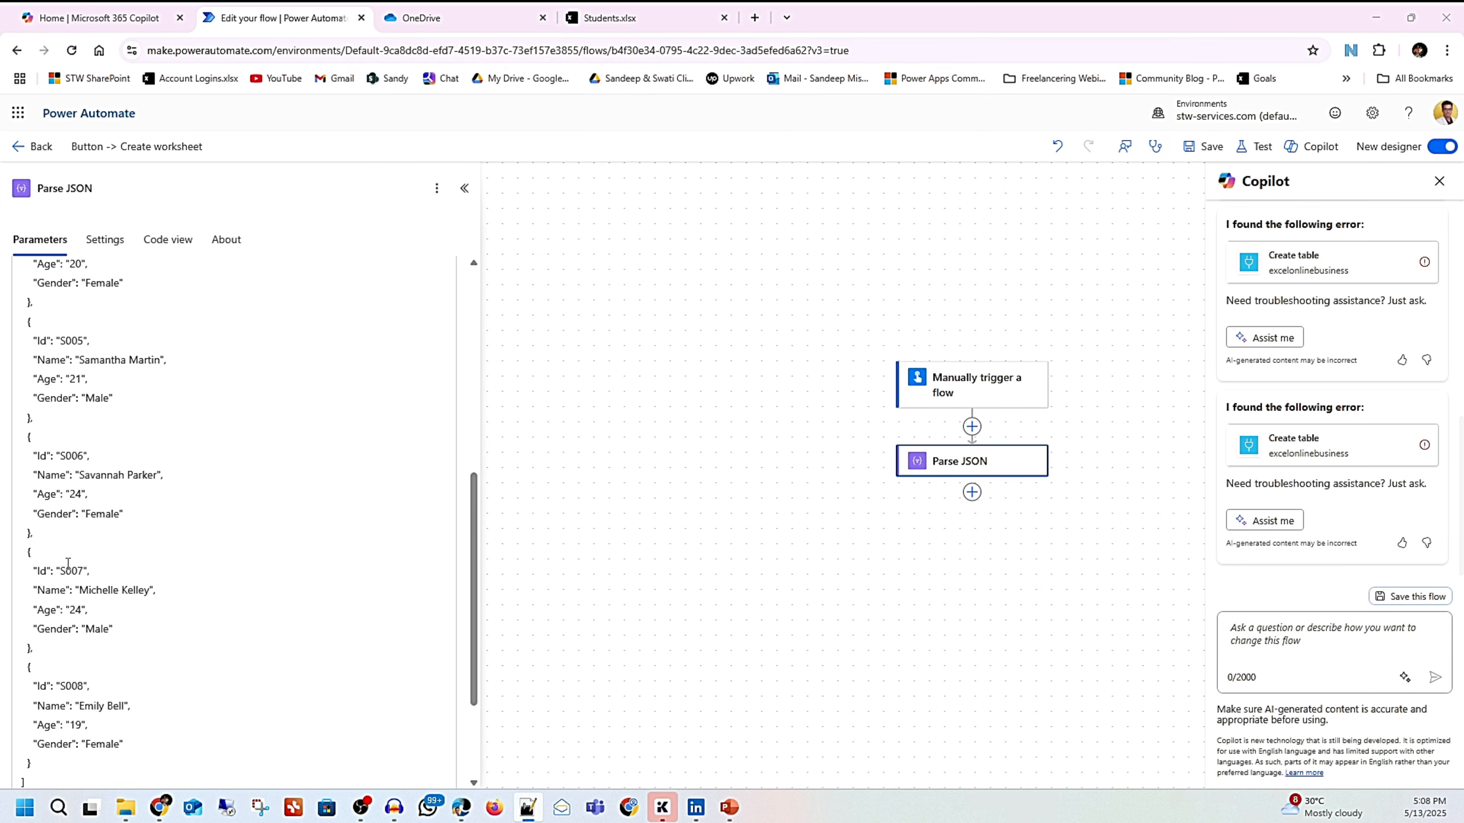
Step: Paste the JSON schema for the student records into the Parse JSON action's Schema field and save the flow
scroll(257, 437, down, 3)
click(163, 704)
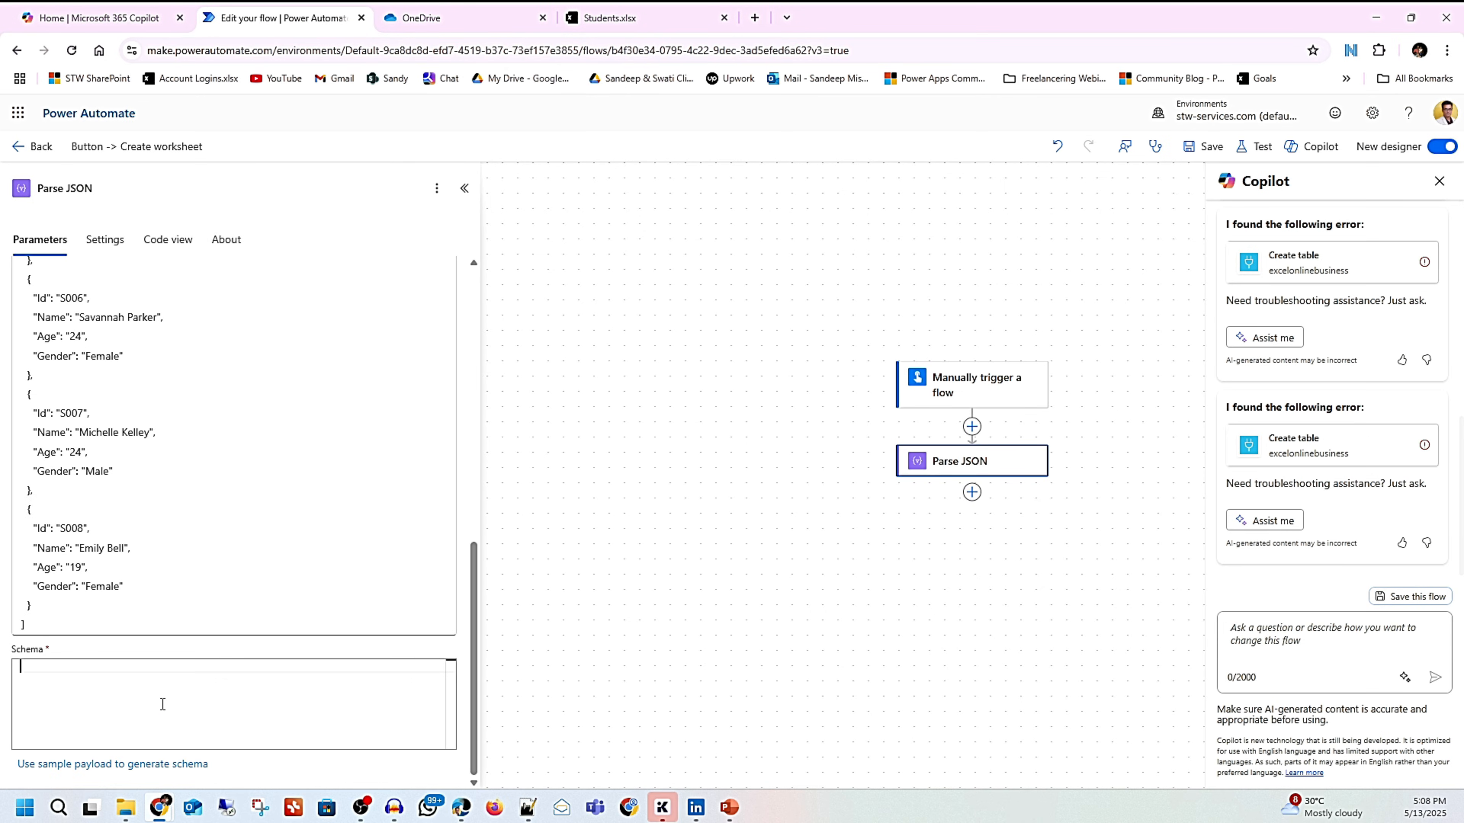
key(ctrl+v)
click(1222, 152)
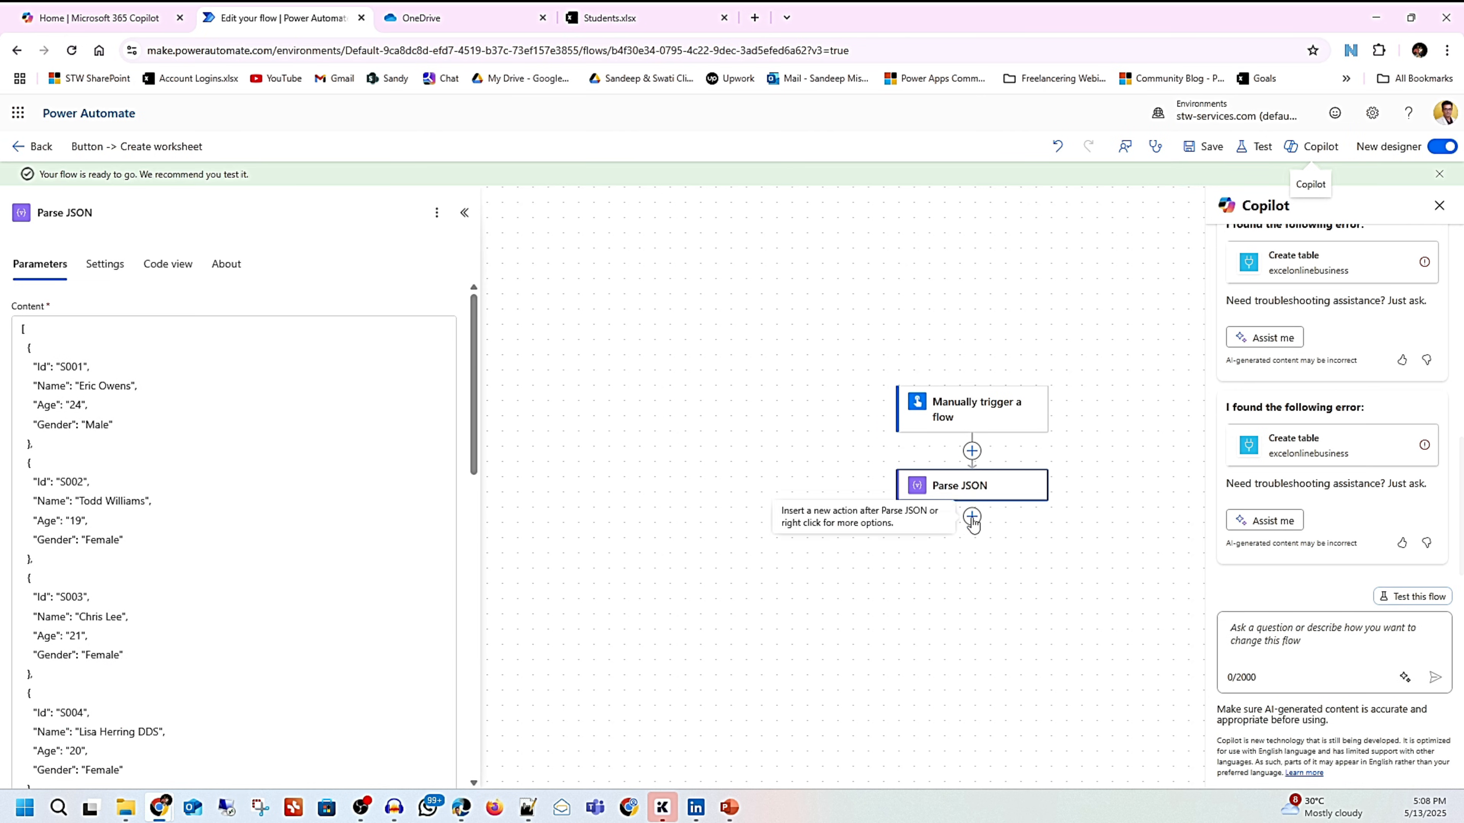
Step: Add an Excel Online (Business) "Add a row into a table" action after Parse JSON and set its location to OneDrive for Business
click(972, 519)
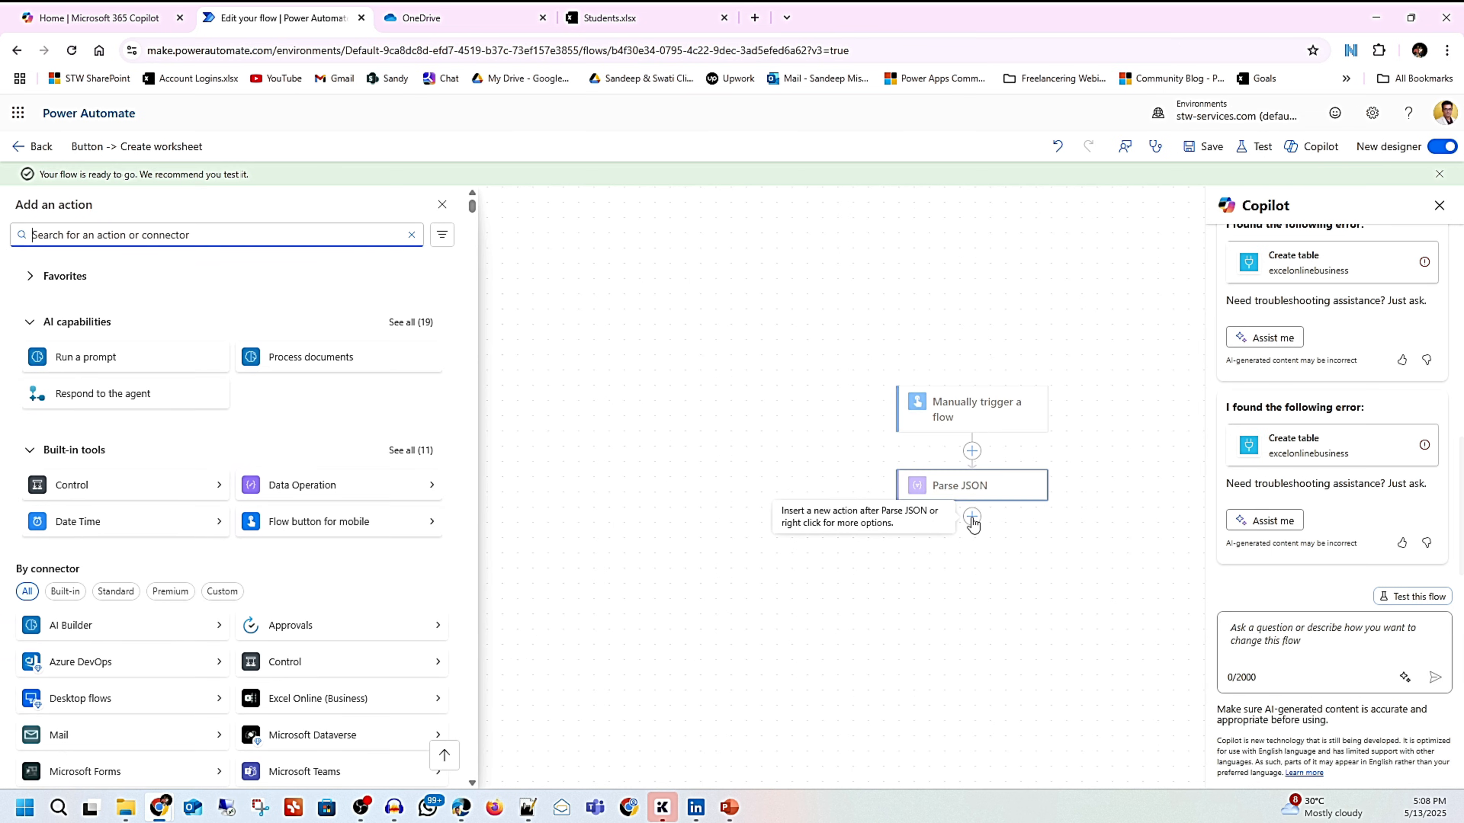
click(295, 699)
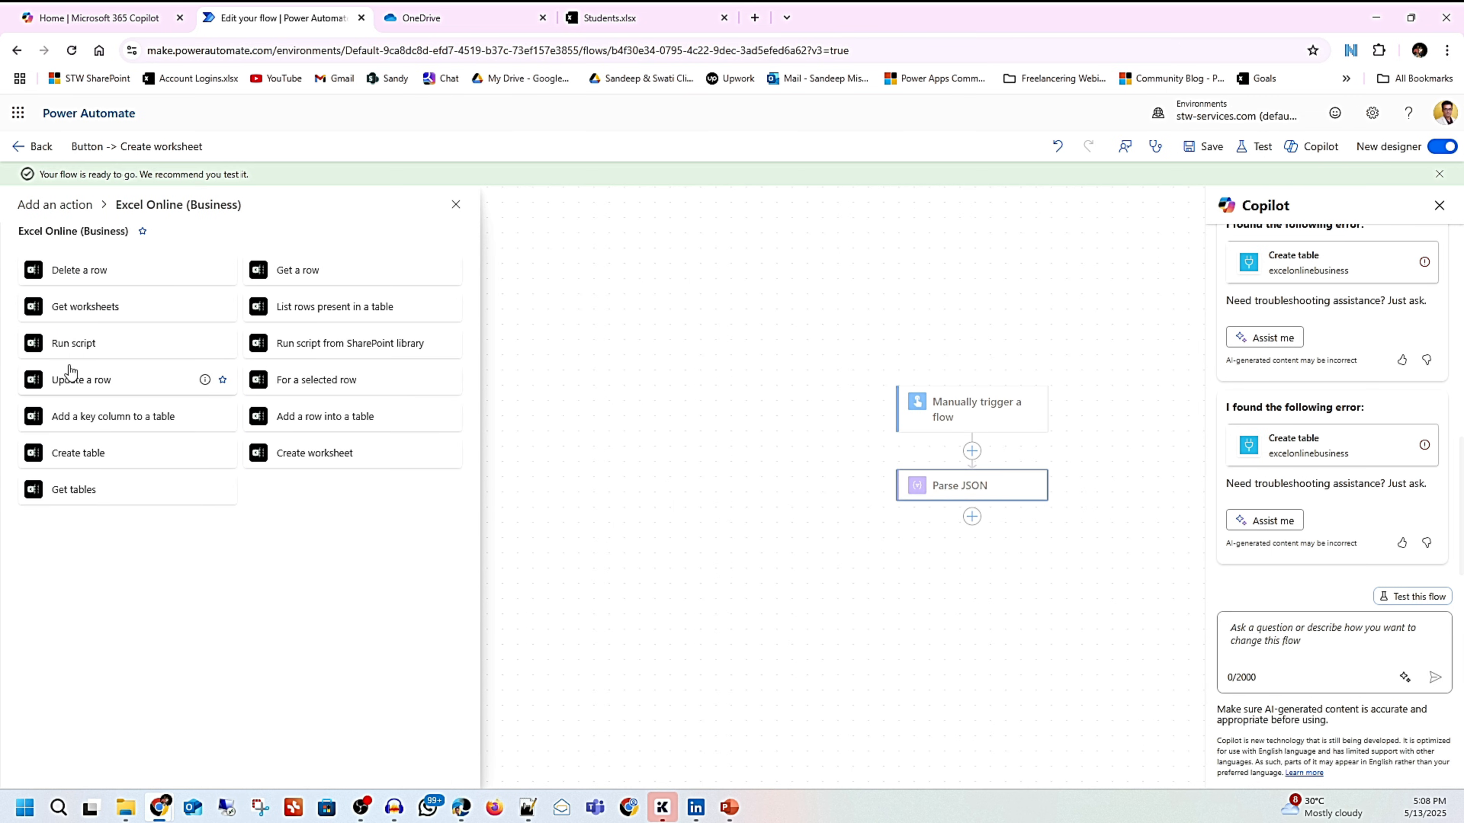
click(313, 421)
click(456, 304)
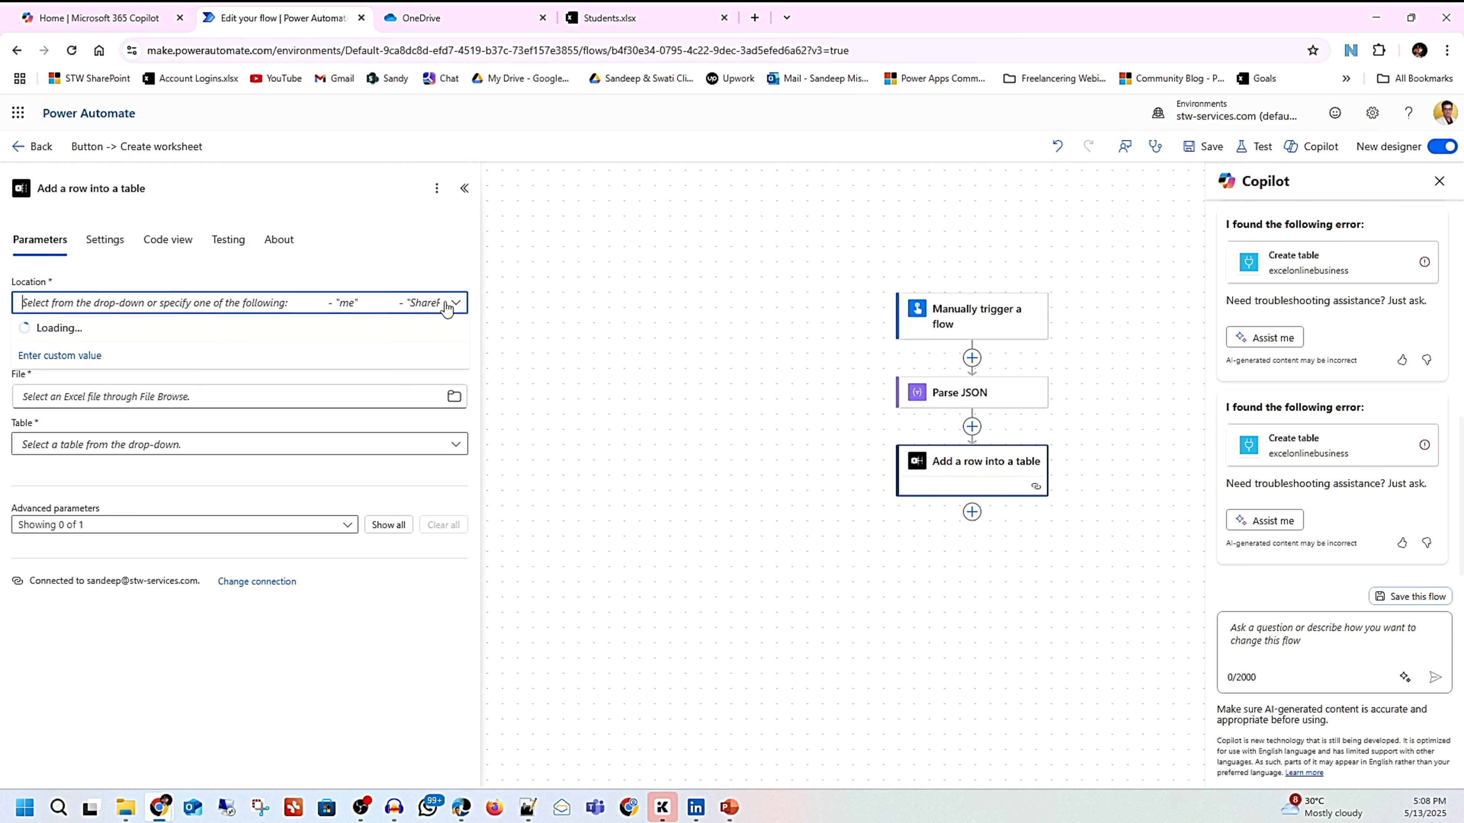
click(562, 114)
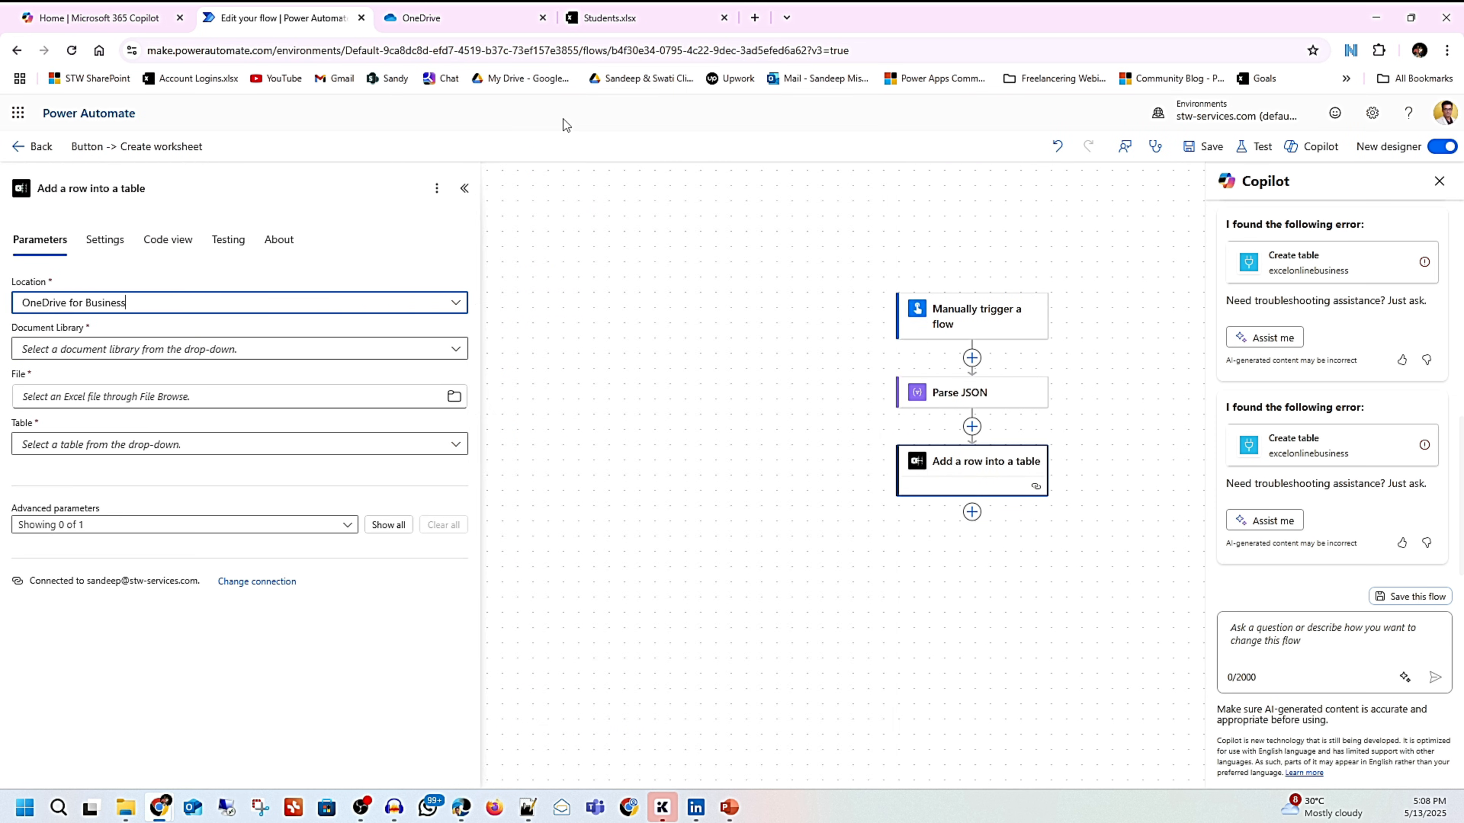
Step: Set the row action's document library to OneDrive and its file to /Power Automate Demo/Excel Demo/Students.xlsx
click(455, 350)
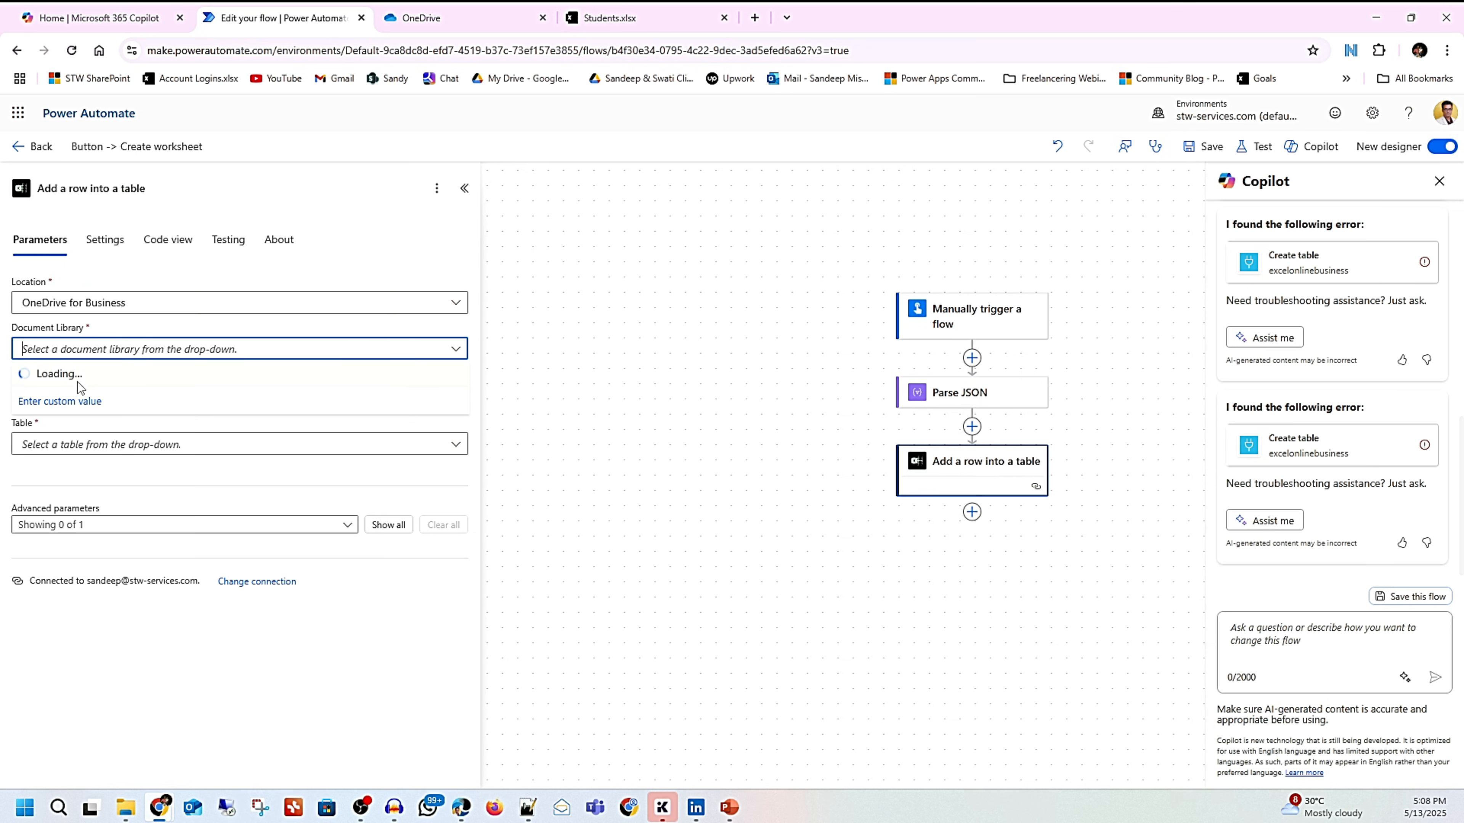
click(58, 381)
click(453, 397)
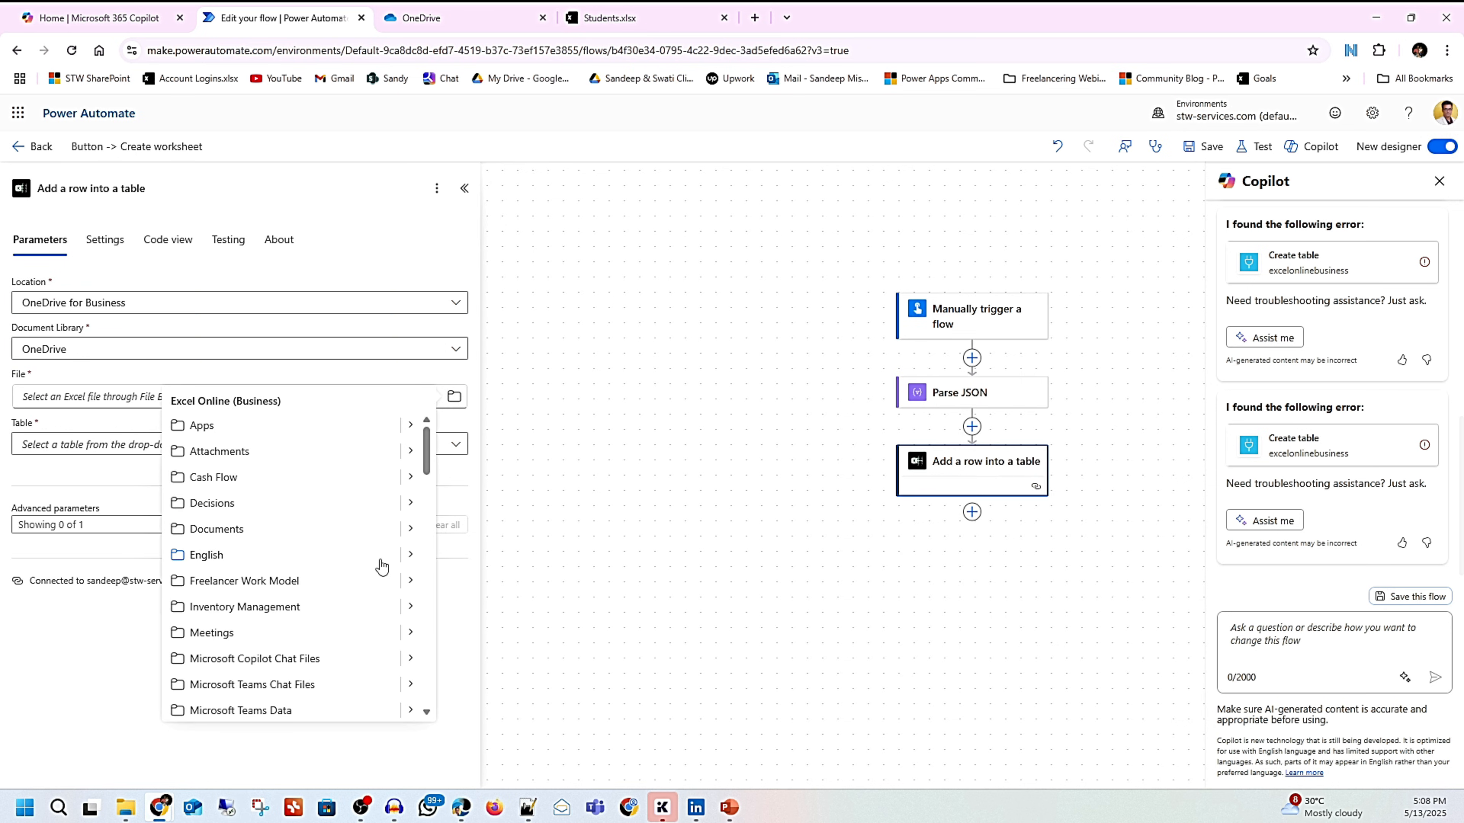
scroll(381, 567, down, 4)
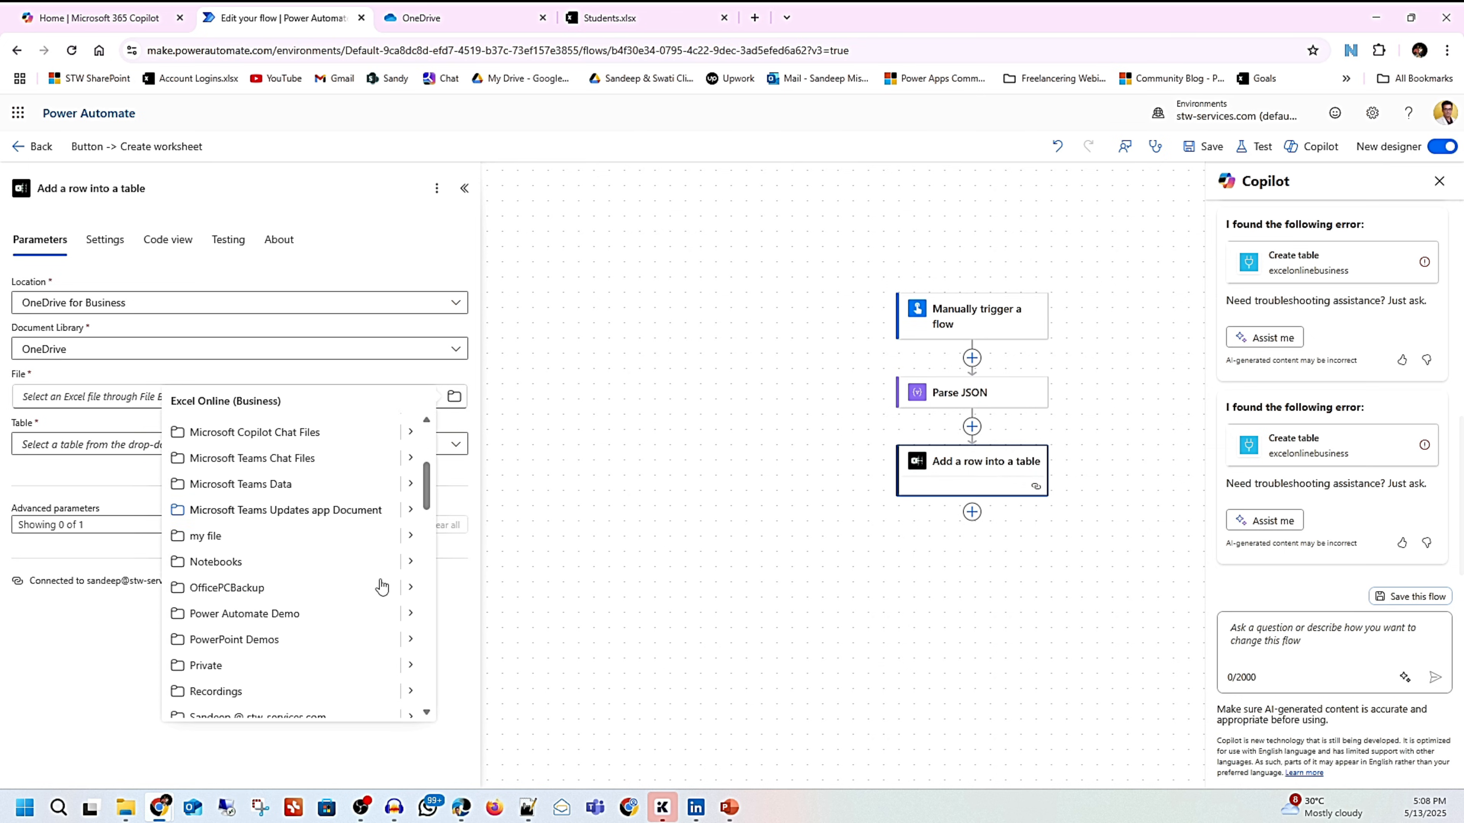
click(410, 613)
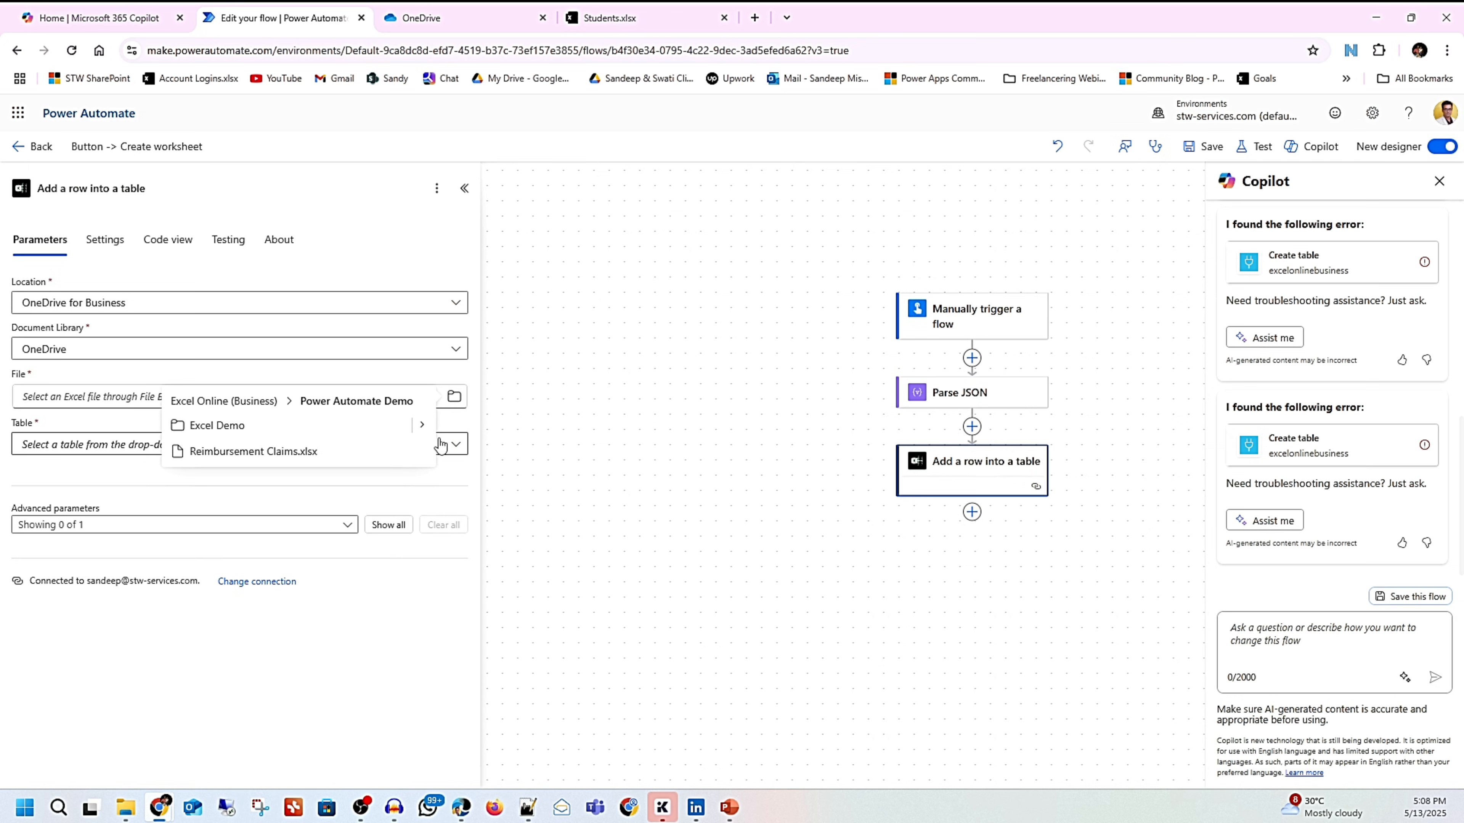
click(409, 431)
click(242, 478)
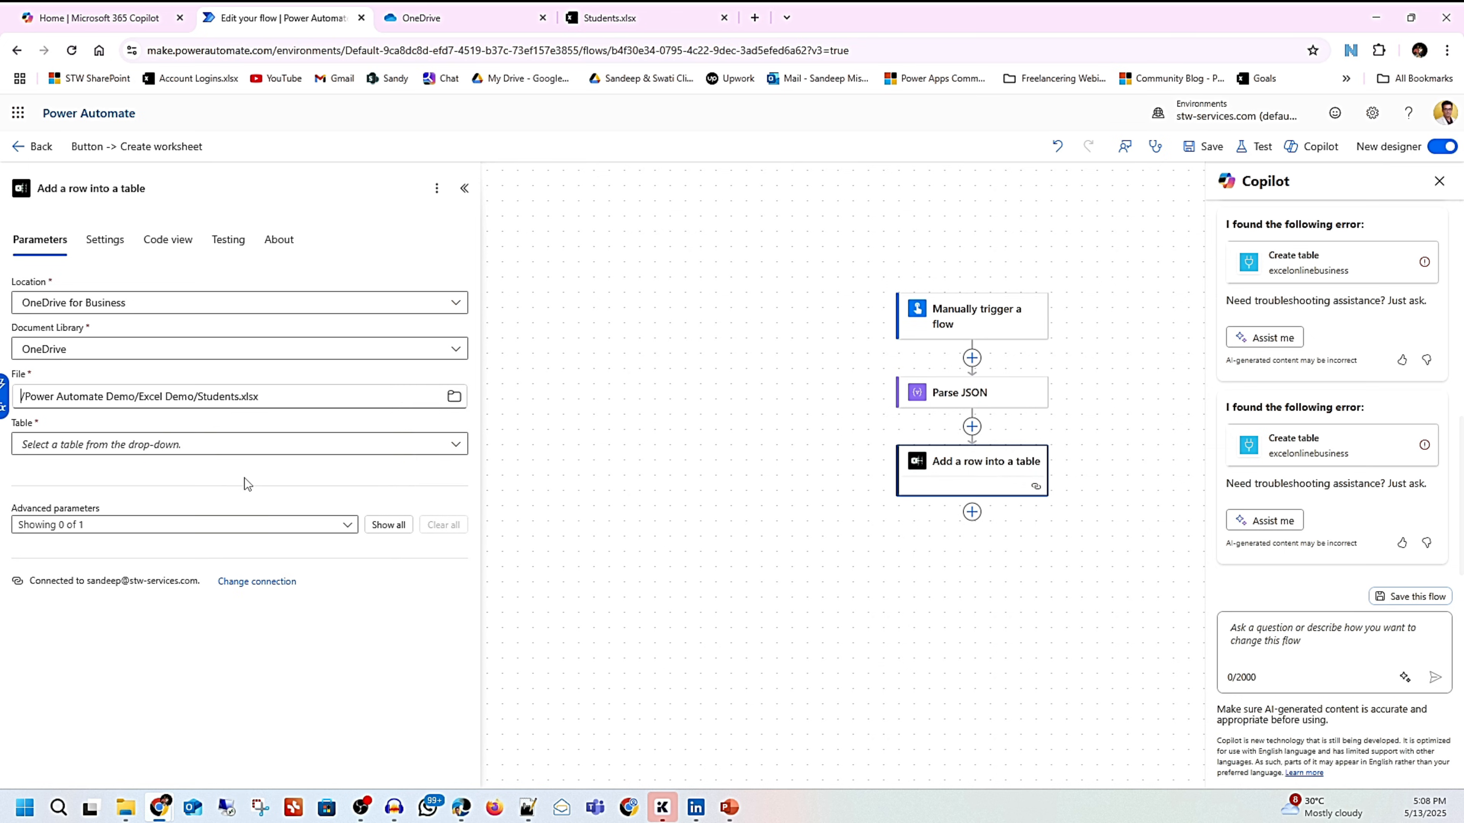
Step: Choose table1 as the target table of the row action and show all its advanced parameters
click(87, 446)
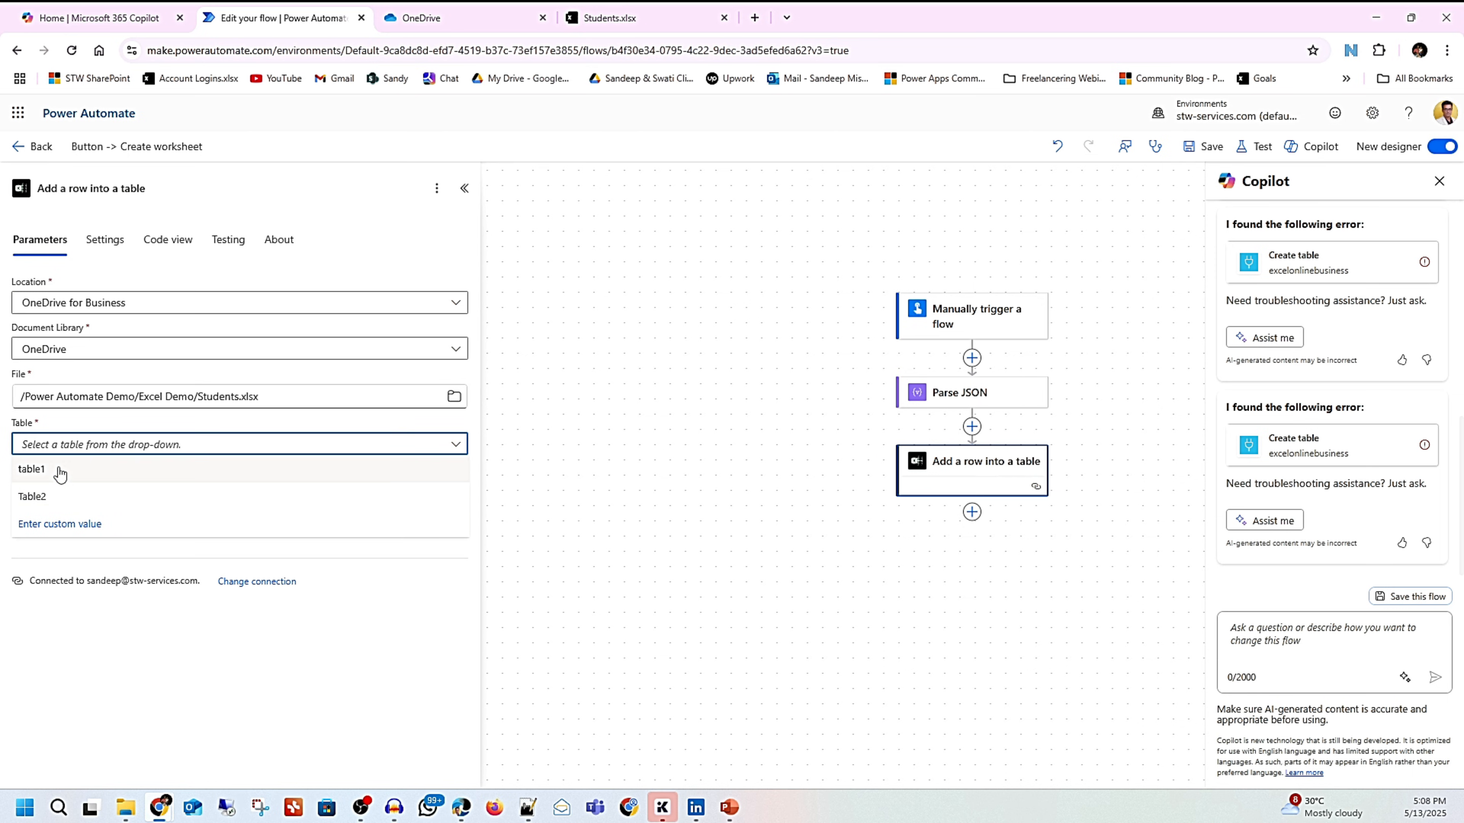
click(60, 474)
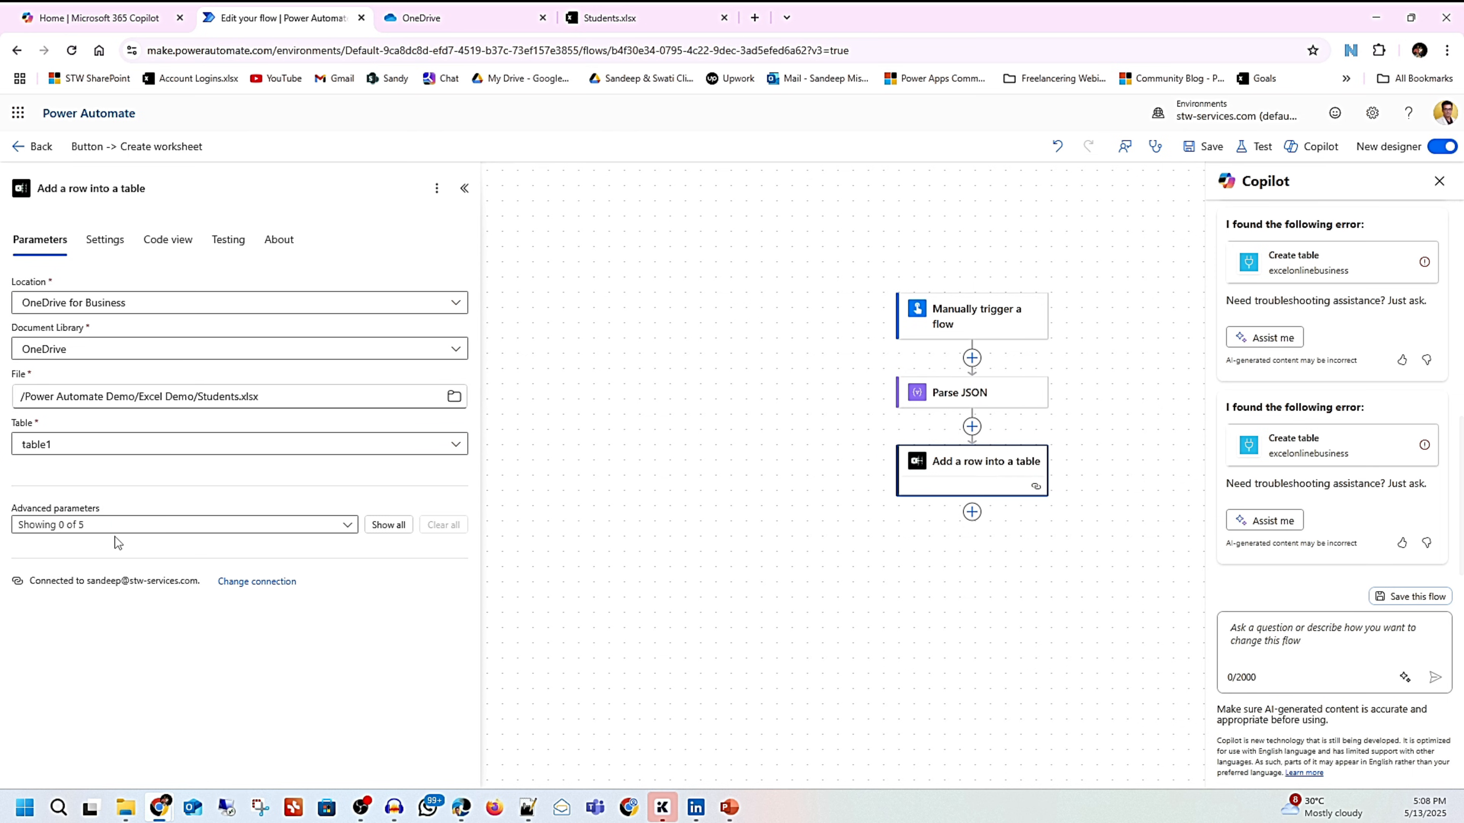
click(124, 524)
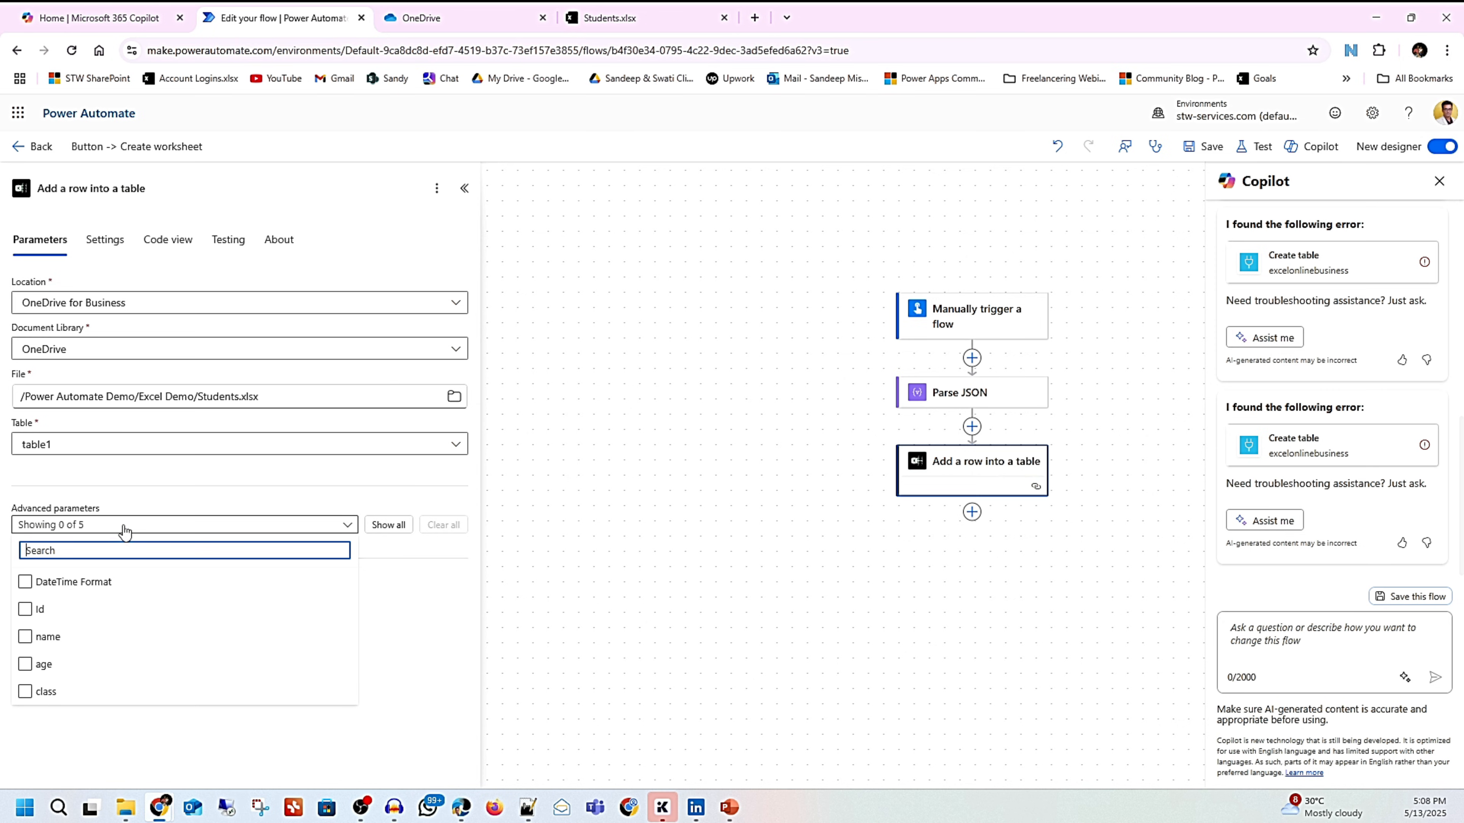
click(74, 611)
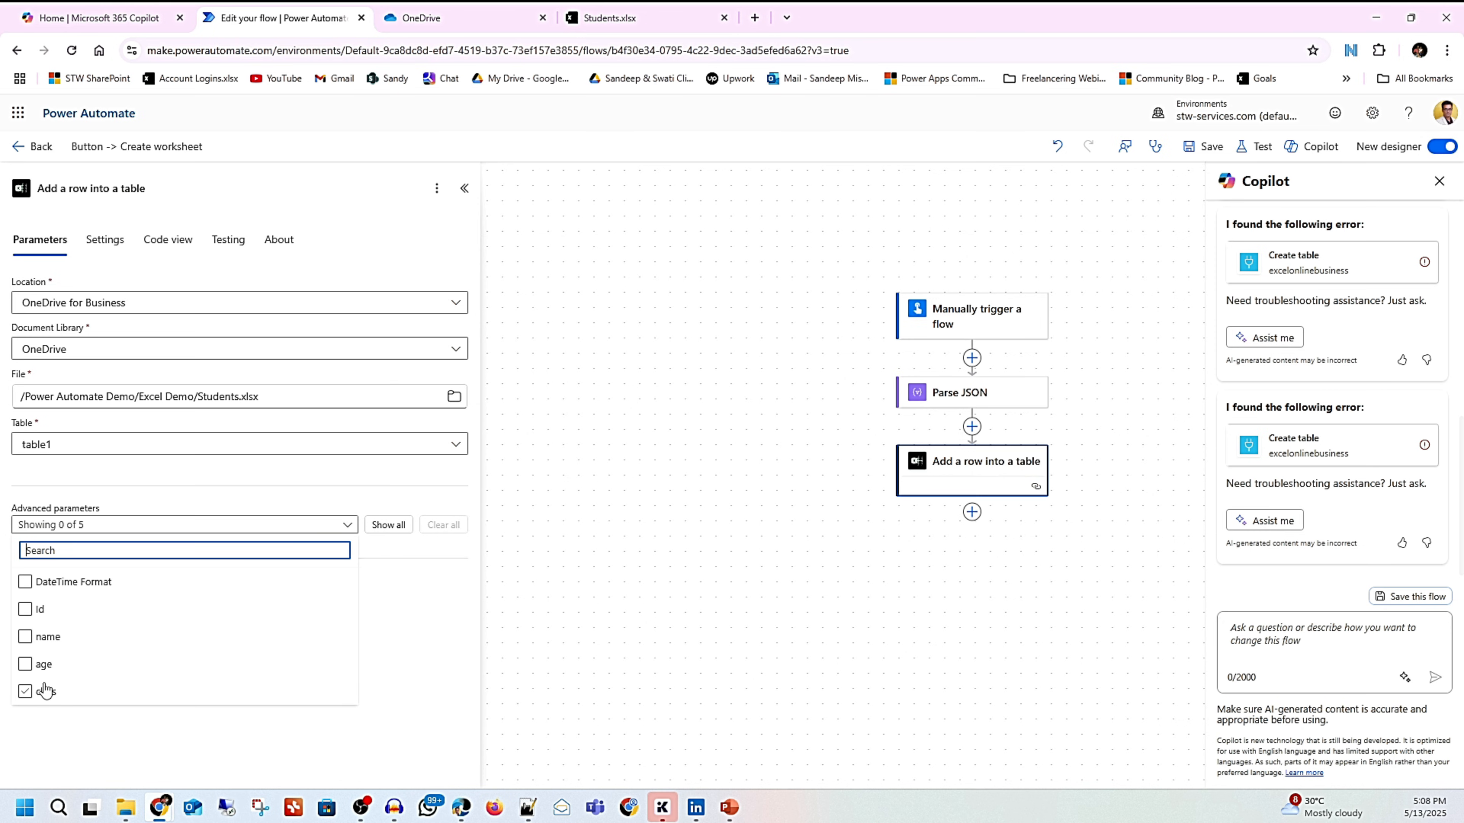
click(380, 537)
scroll(249, 599, down, 1)
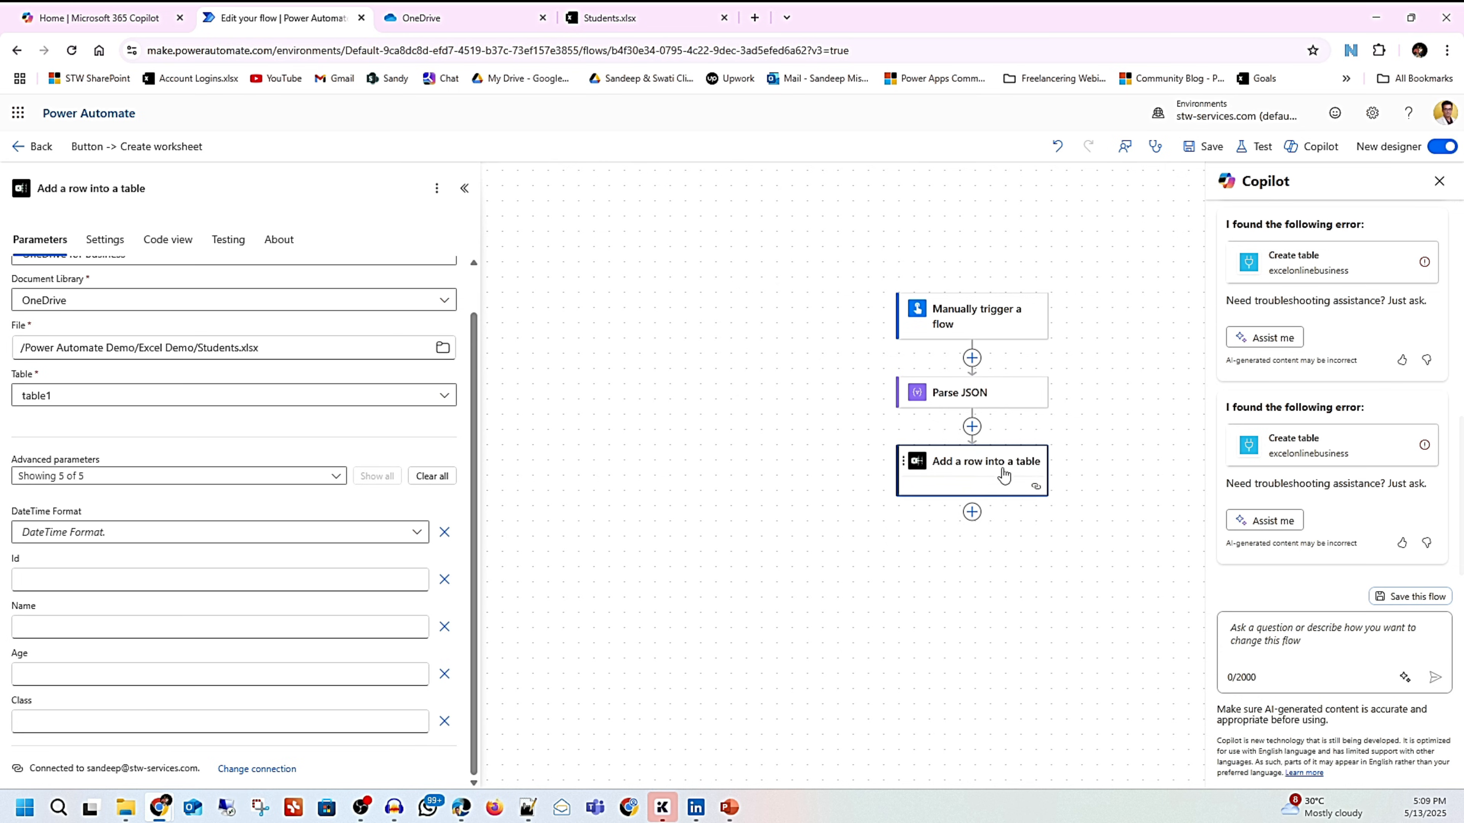
Step: Map the row's Id and Name columns to the Parse JSON dynamic values Body Id and Body Name
click(80, 583)
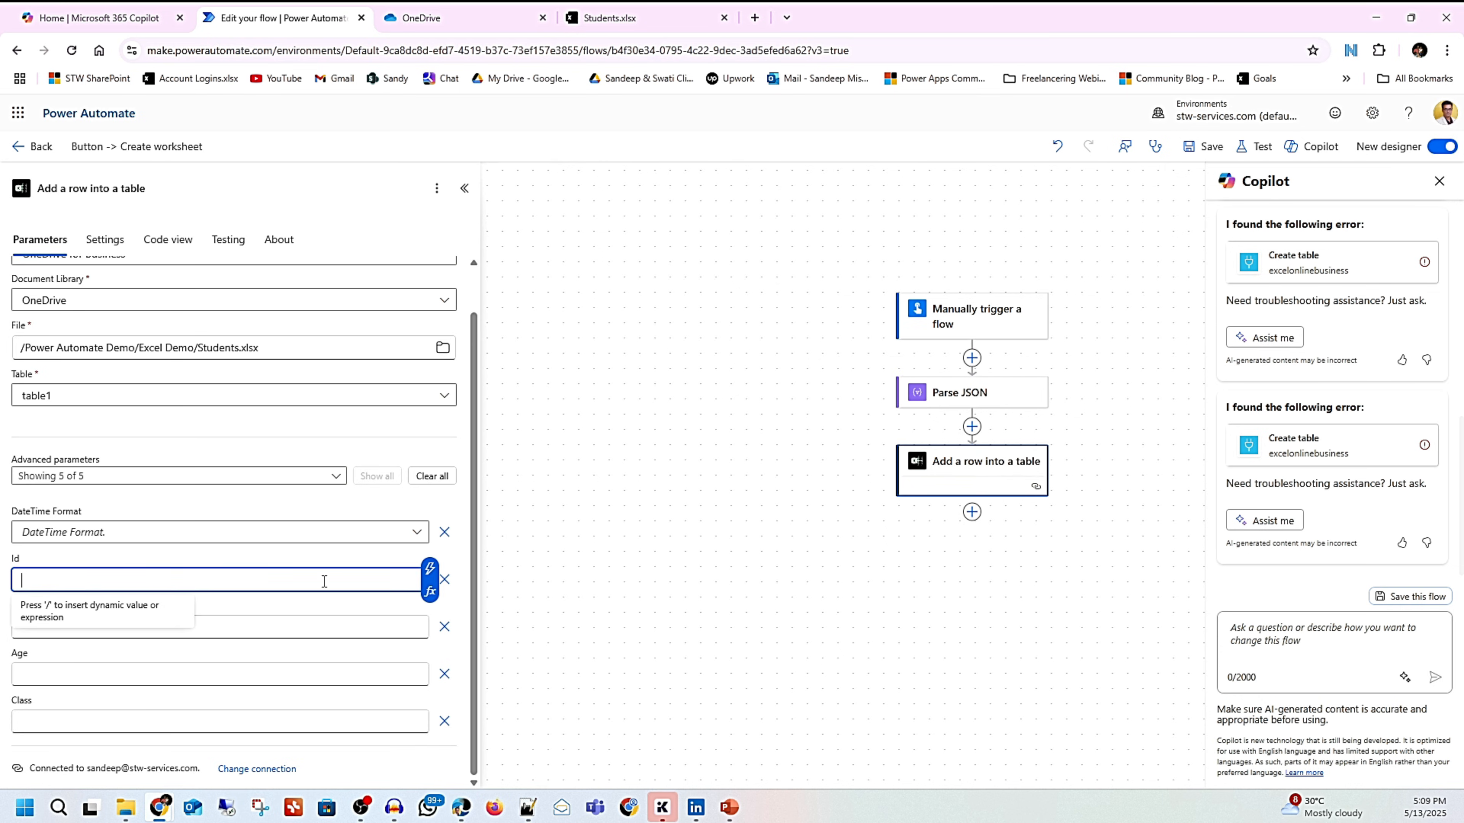
click(428, 576)
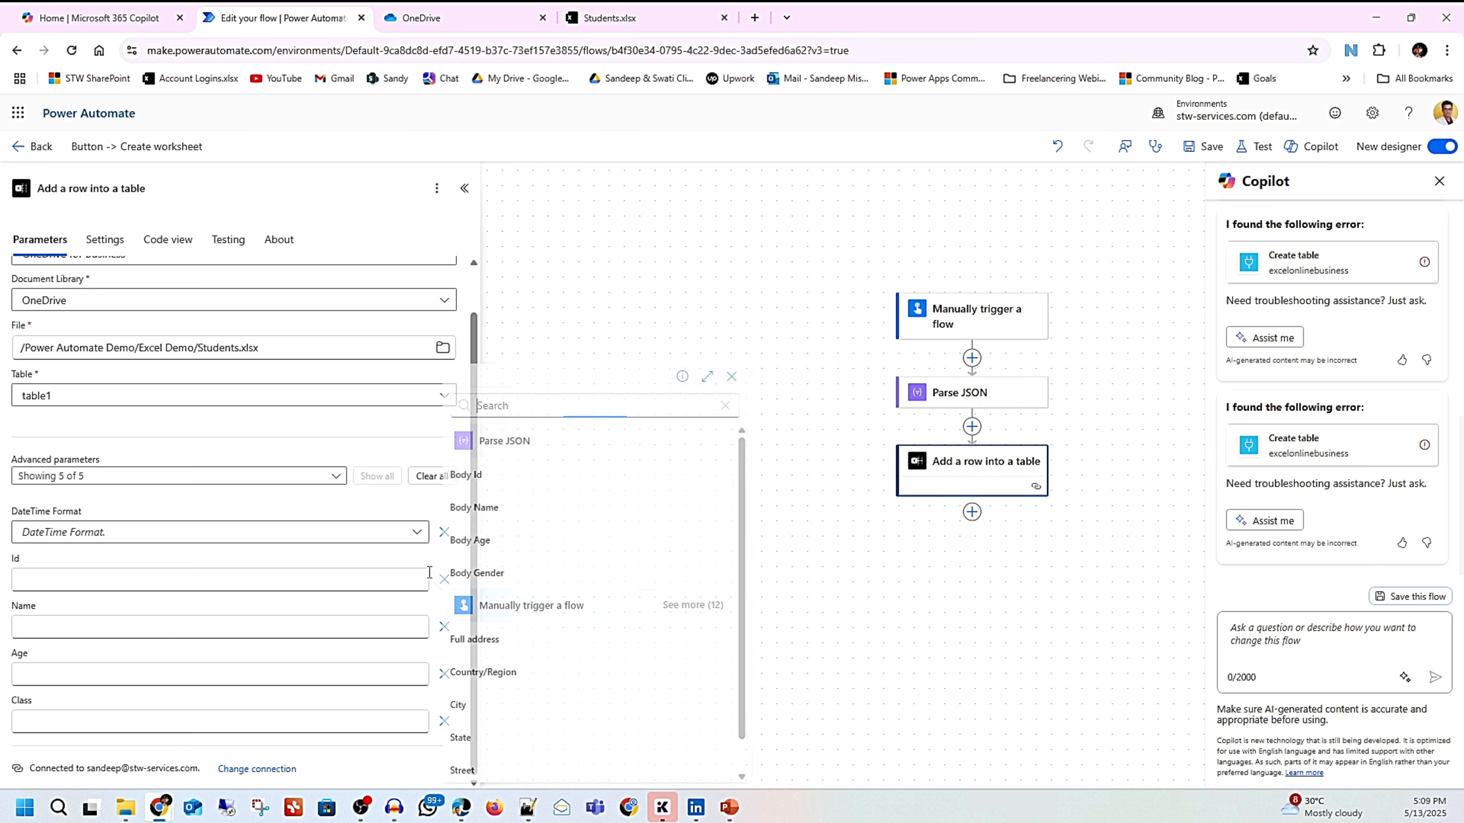
click(471, 476)
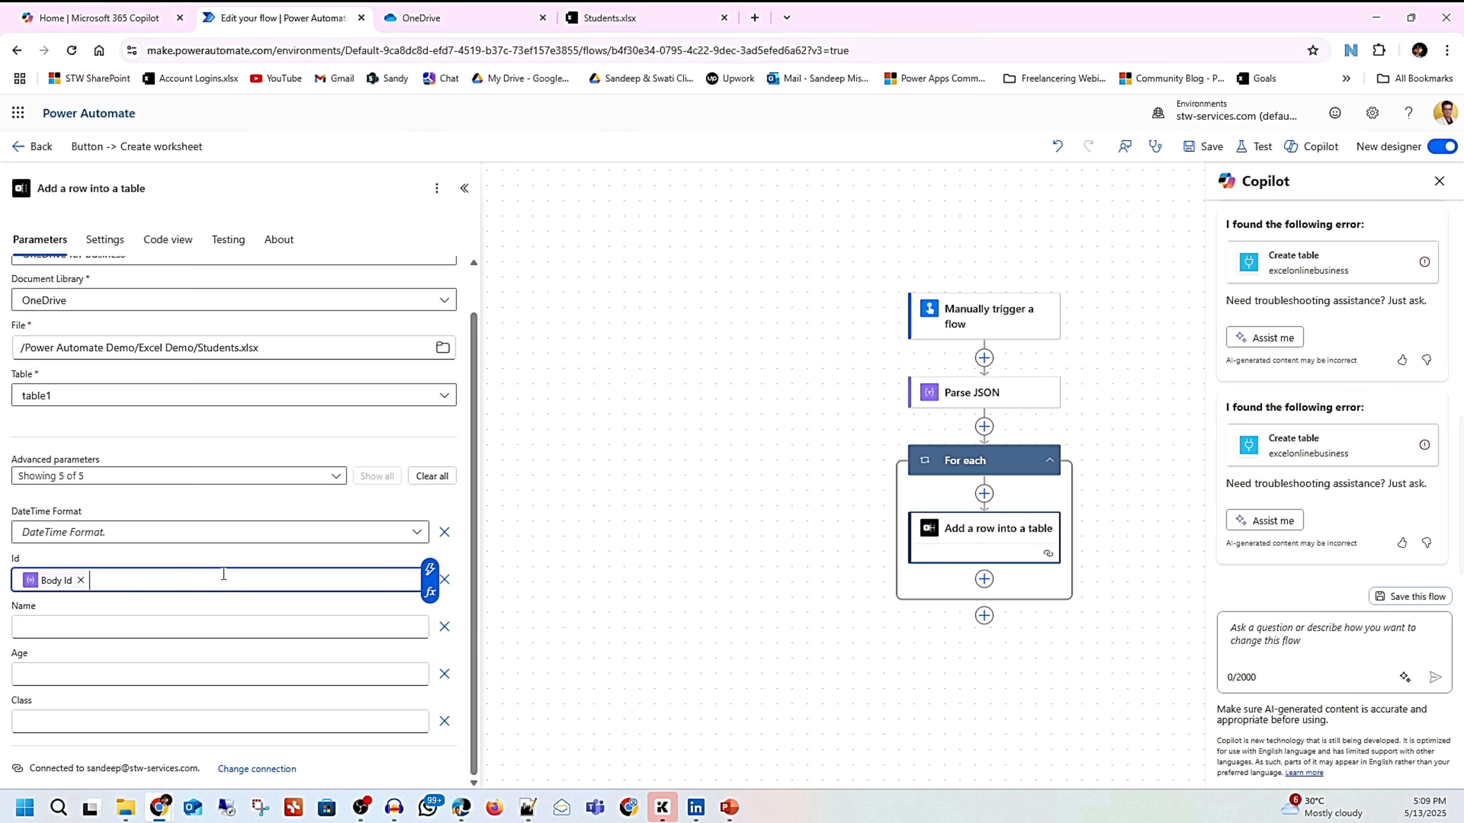
click(138, 629)
click(429, 615)
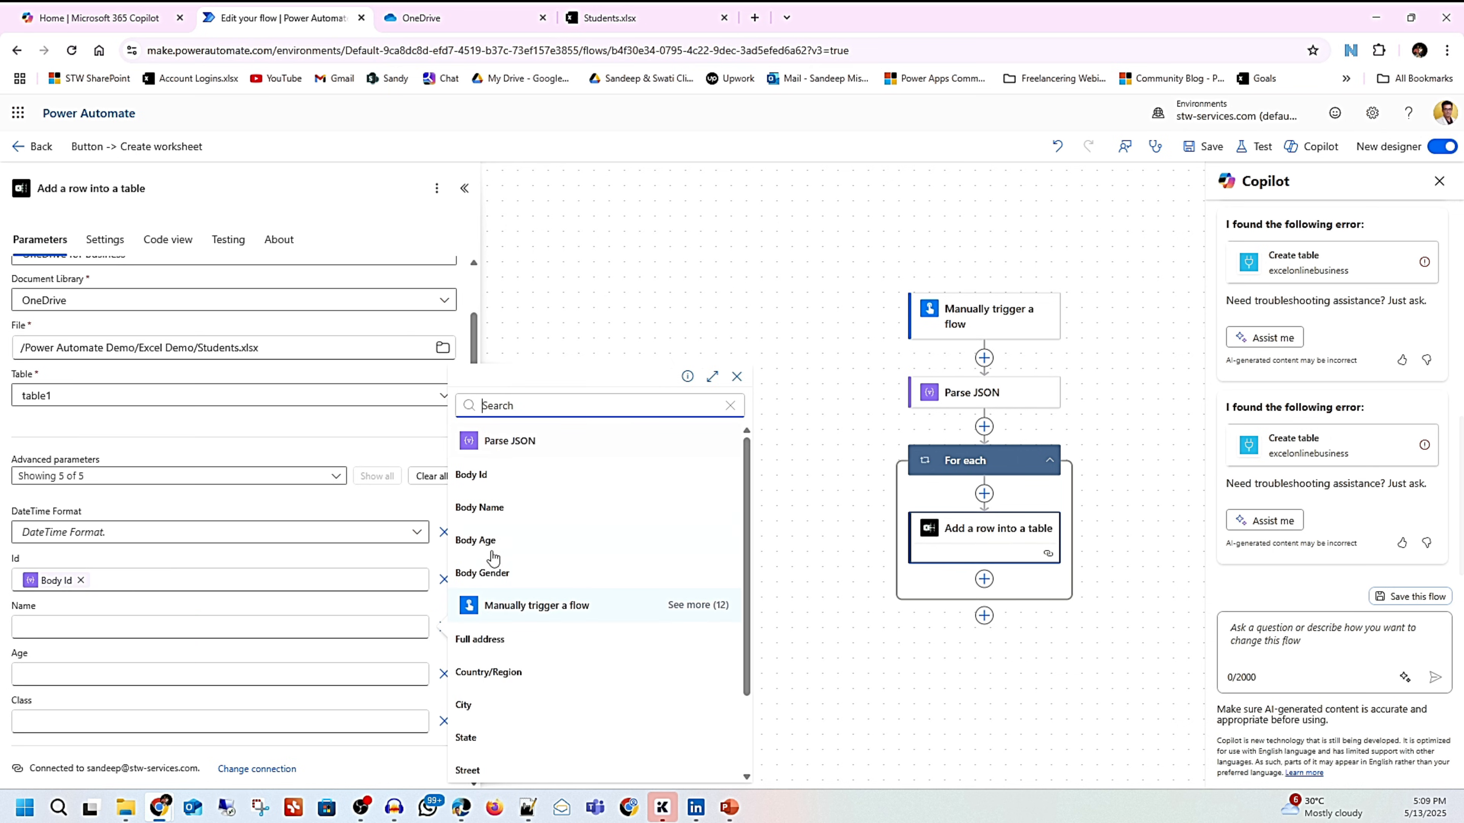
click(499, 507)
Step: Map the row's Age column to Body Age and its Class column to Body Gender from Parse JSON
click(96, 673)
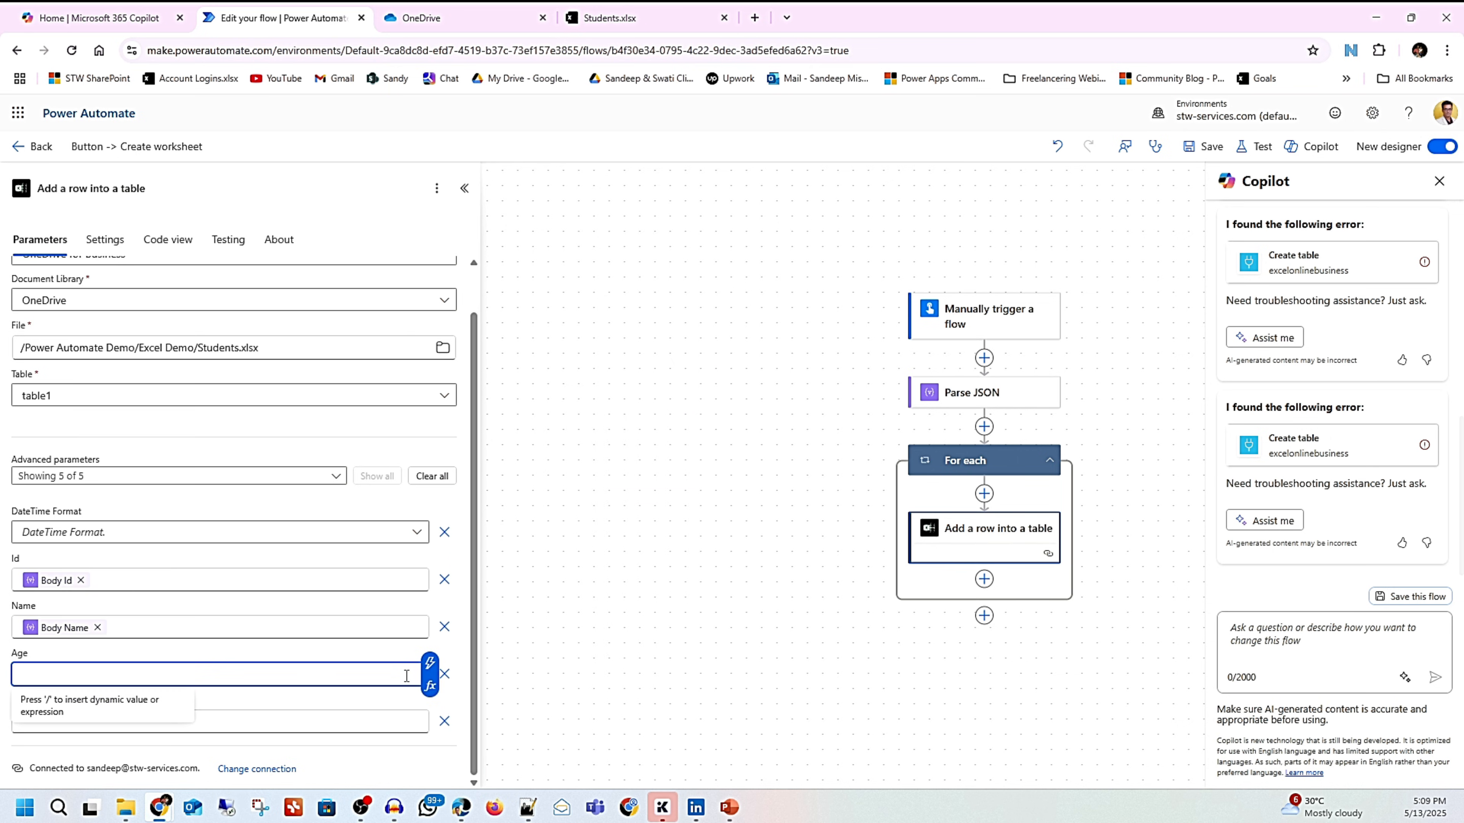
click(429, 663)
click(510, 552)
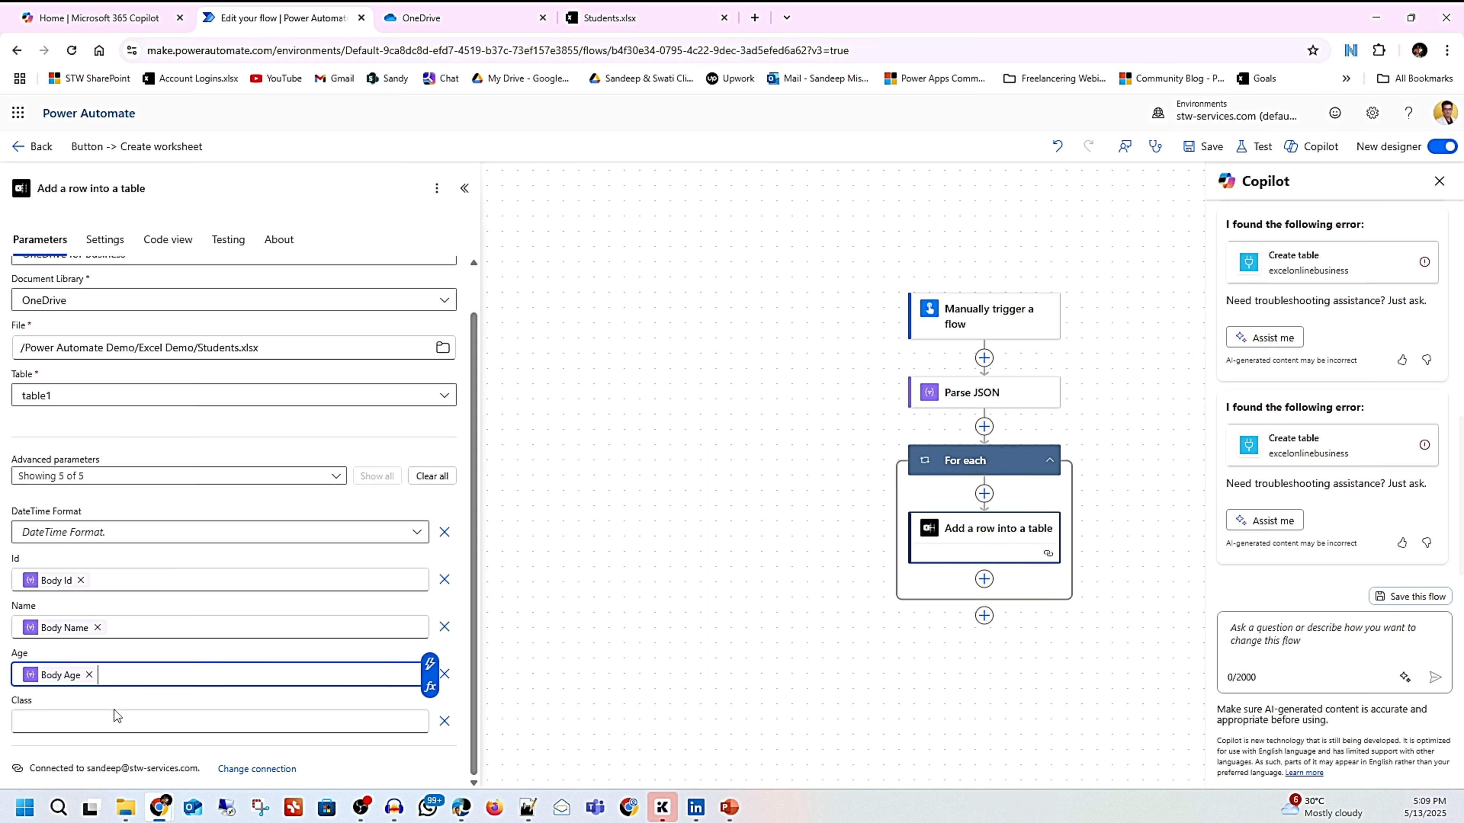
click(106, 720)
click(430, 709)
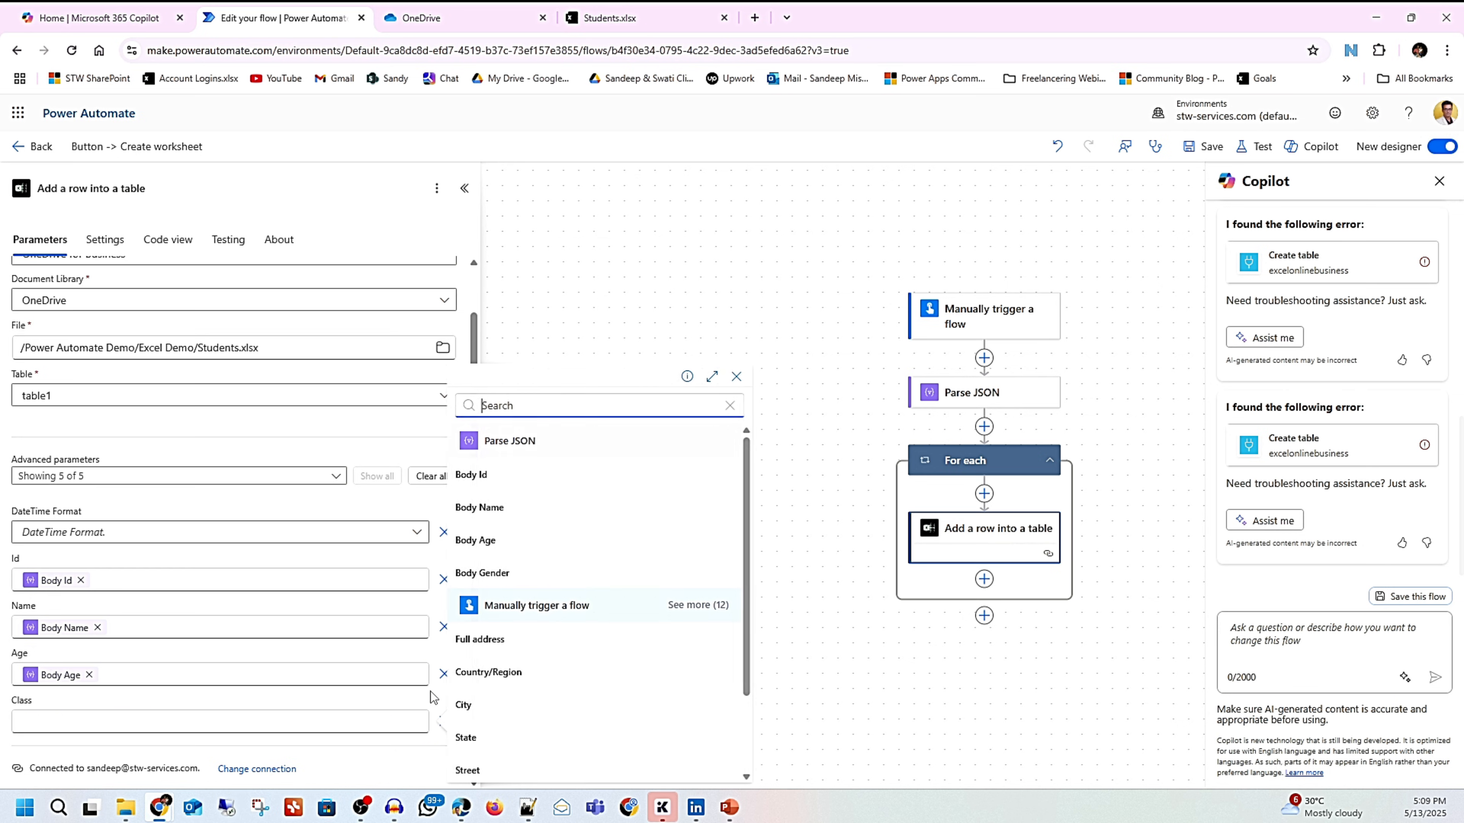
click(474, 581)
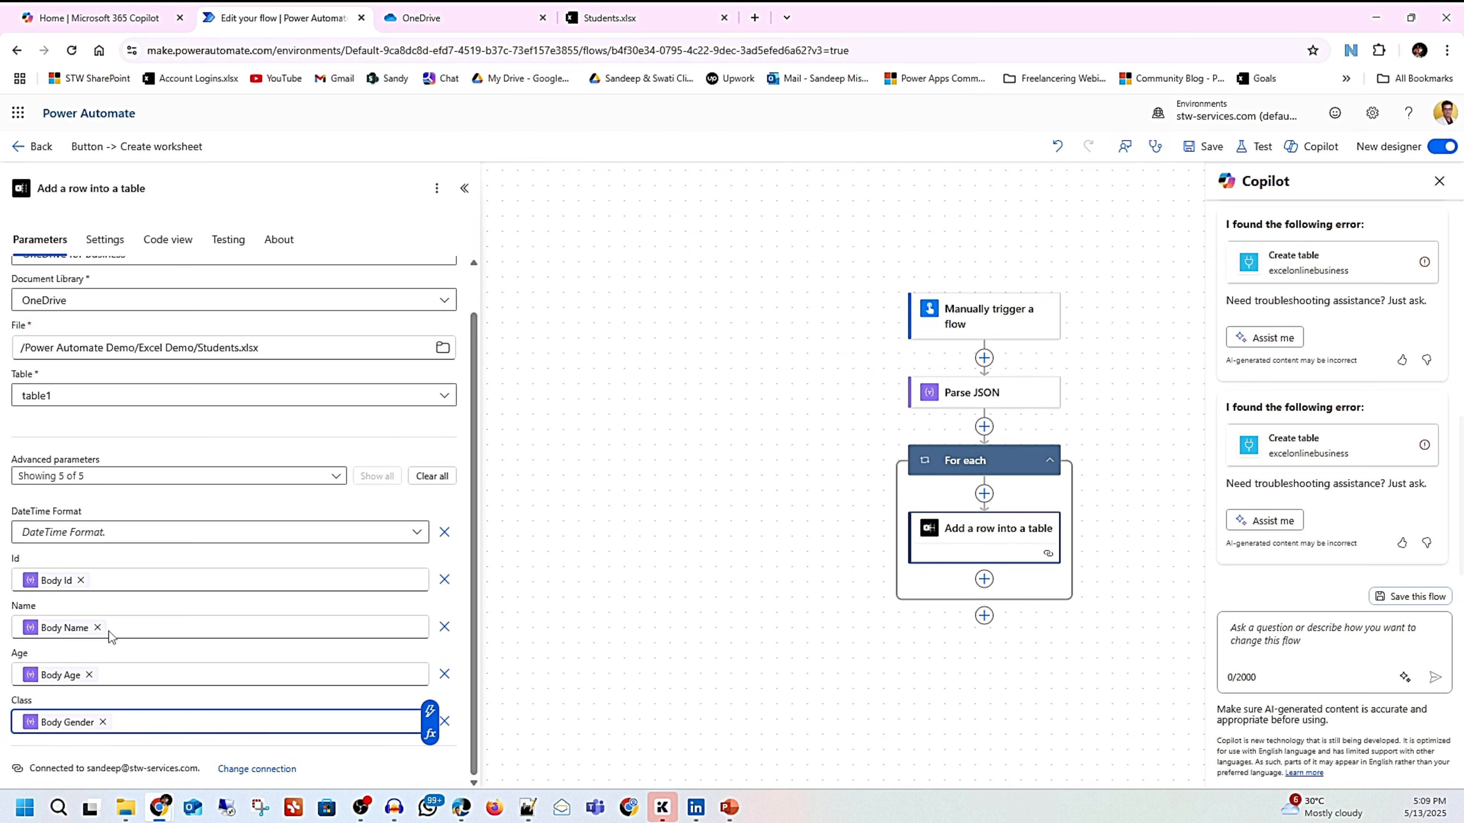
Step: Save the flow and test it with a manual run, then switch to the Students.xlsx workbook to check the DemoSheet table
click(1210, 147)
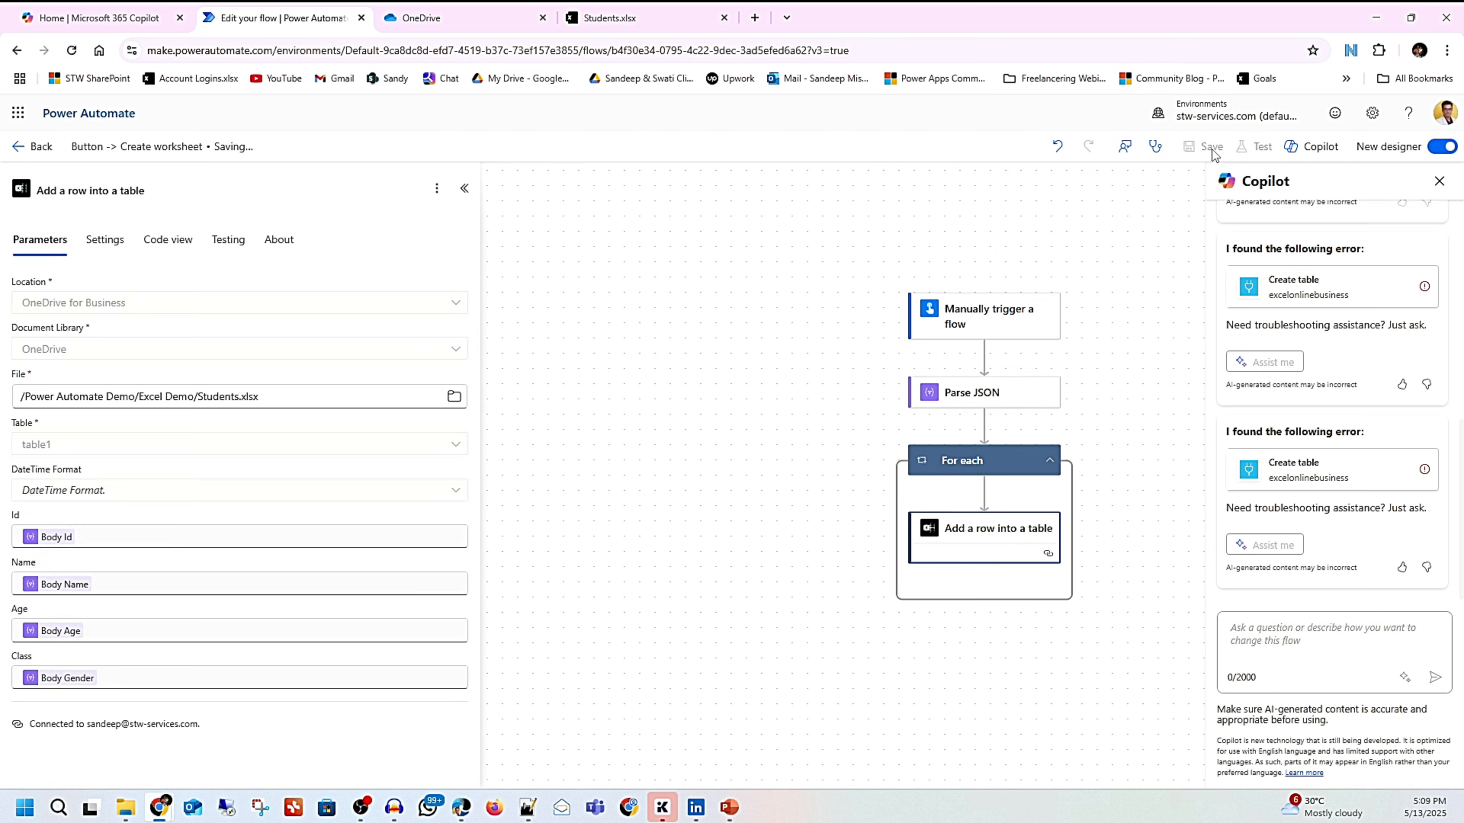
click(1261, 148)
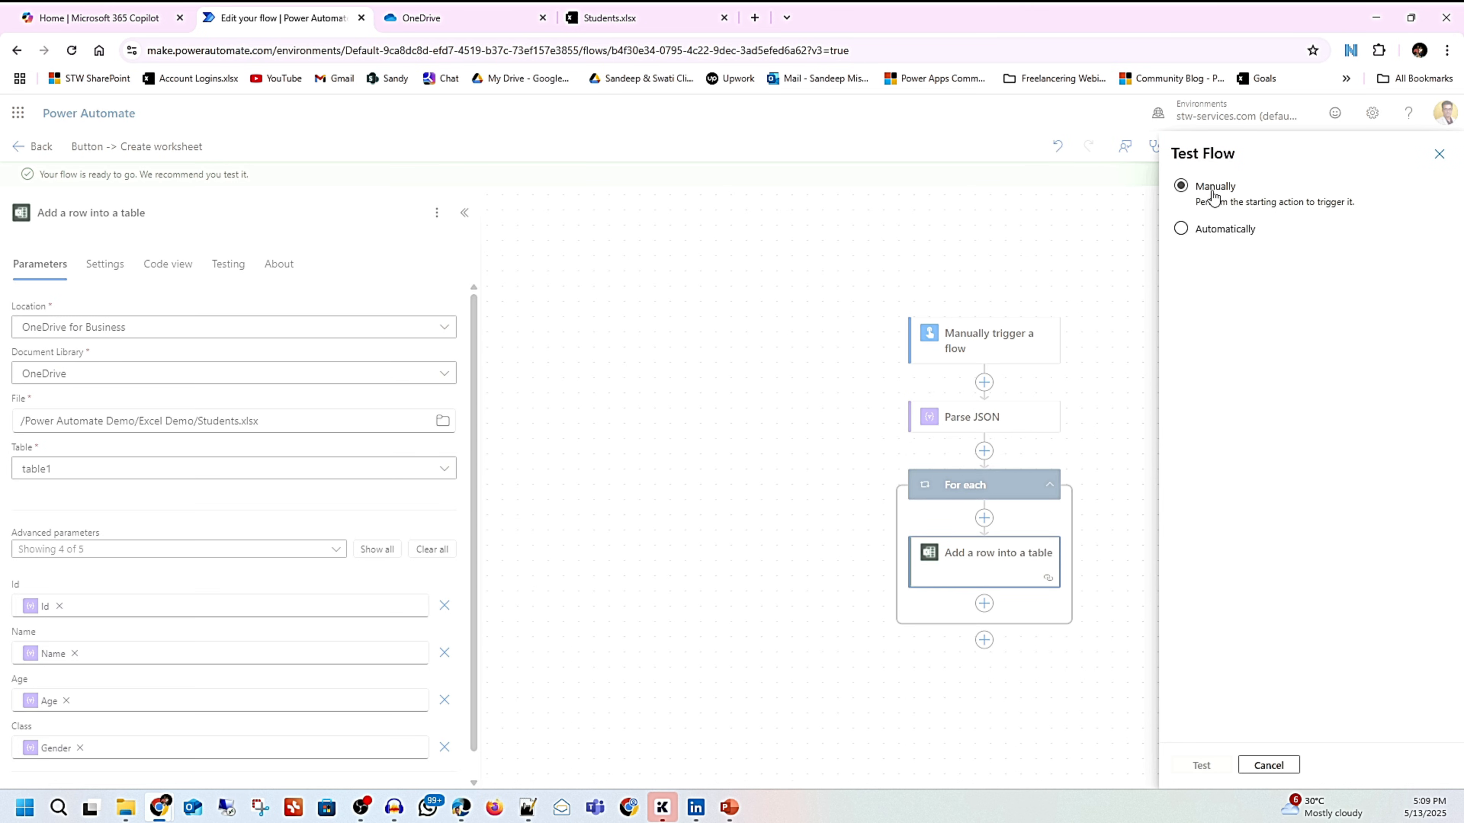
click(1203, 767)
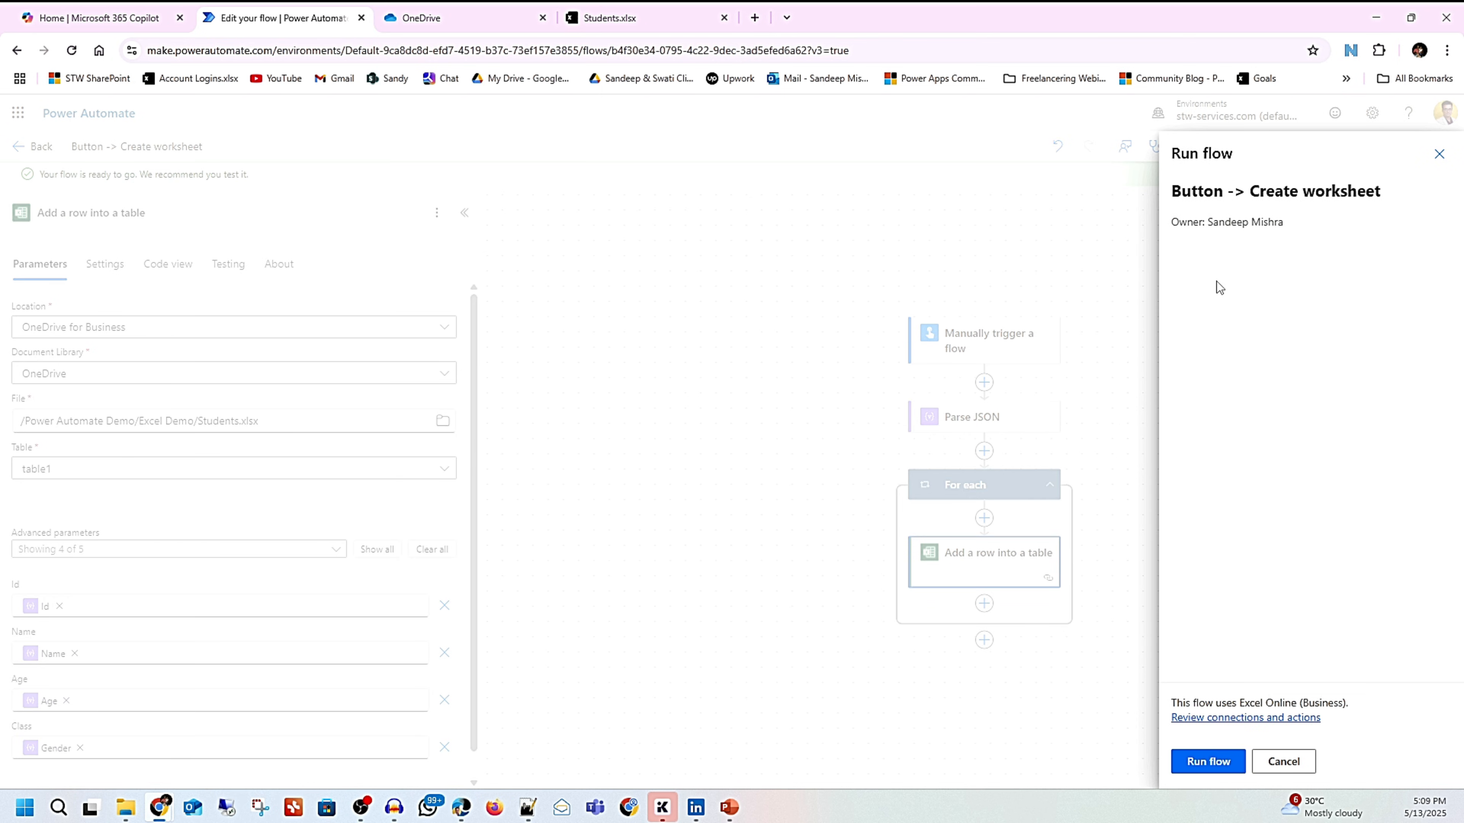
click(1209, 761)
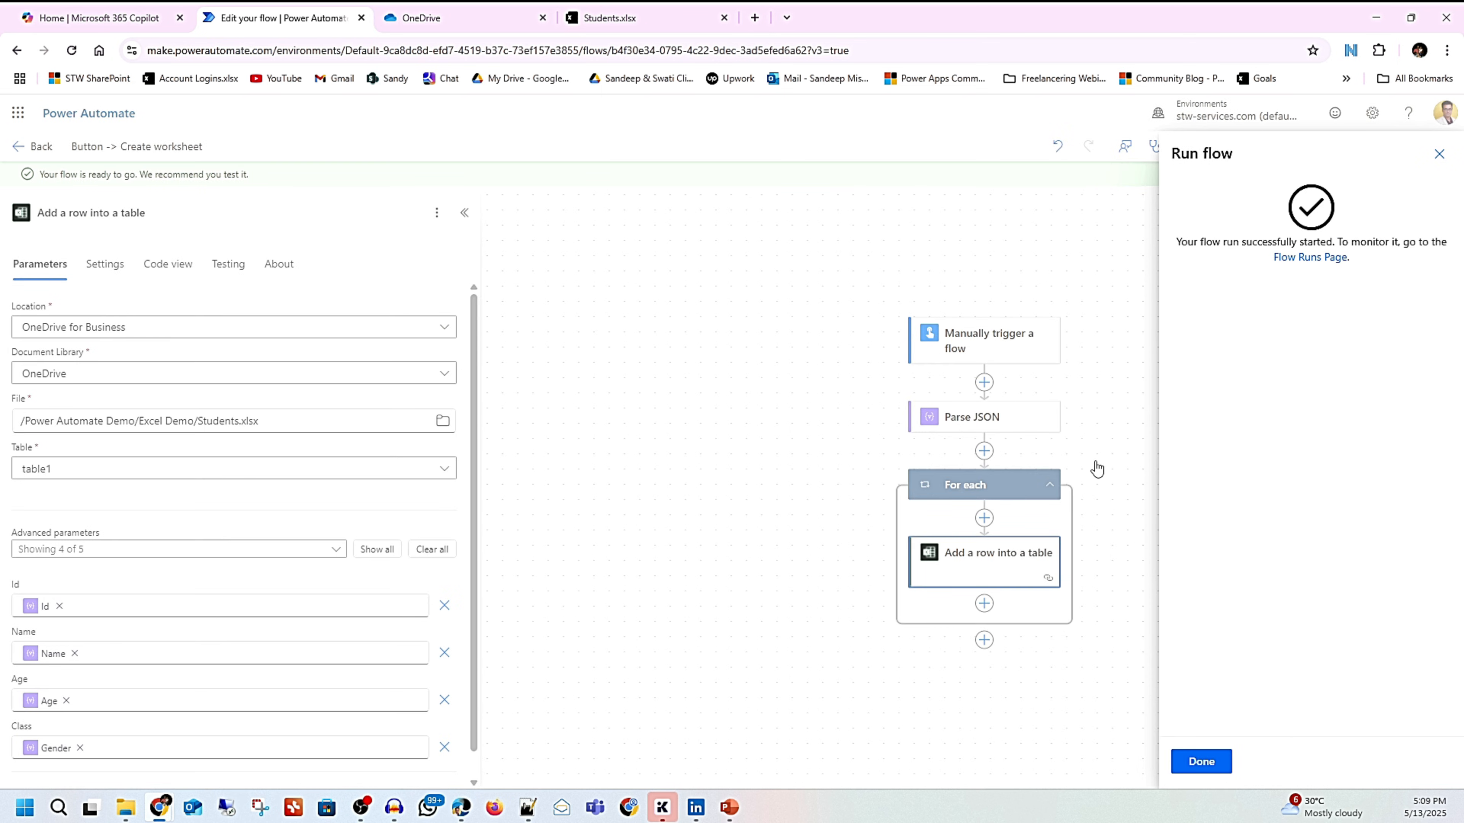
click(1201, 761)
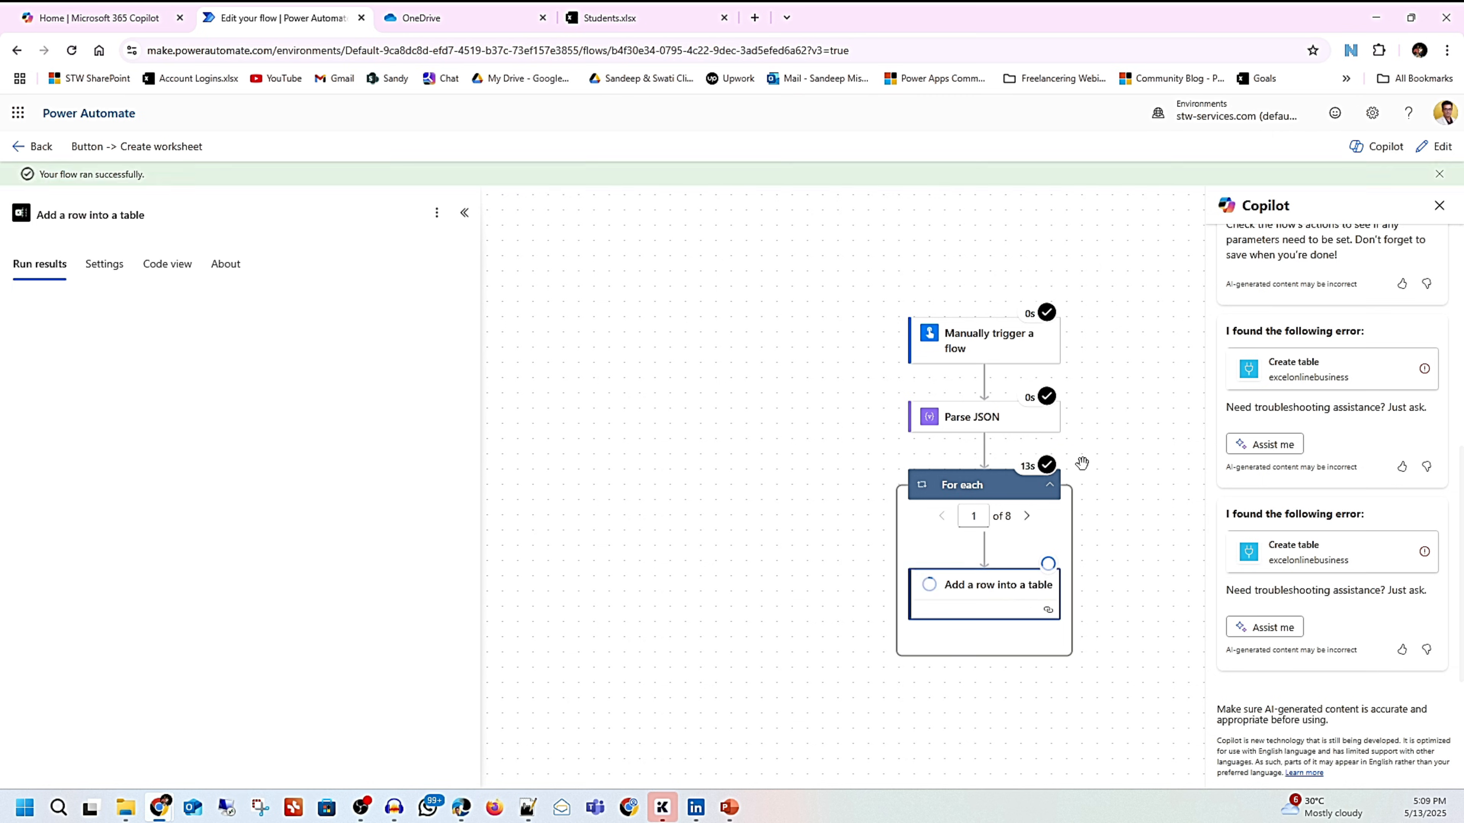
click(638, 12)
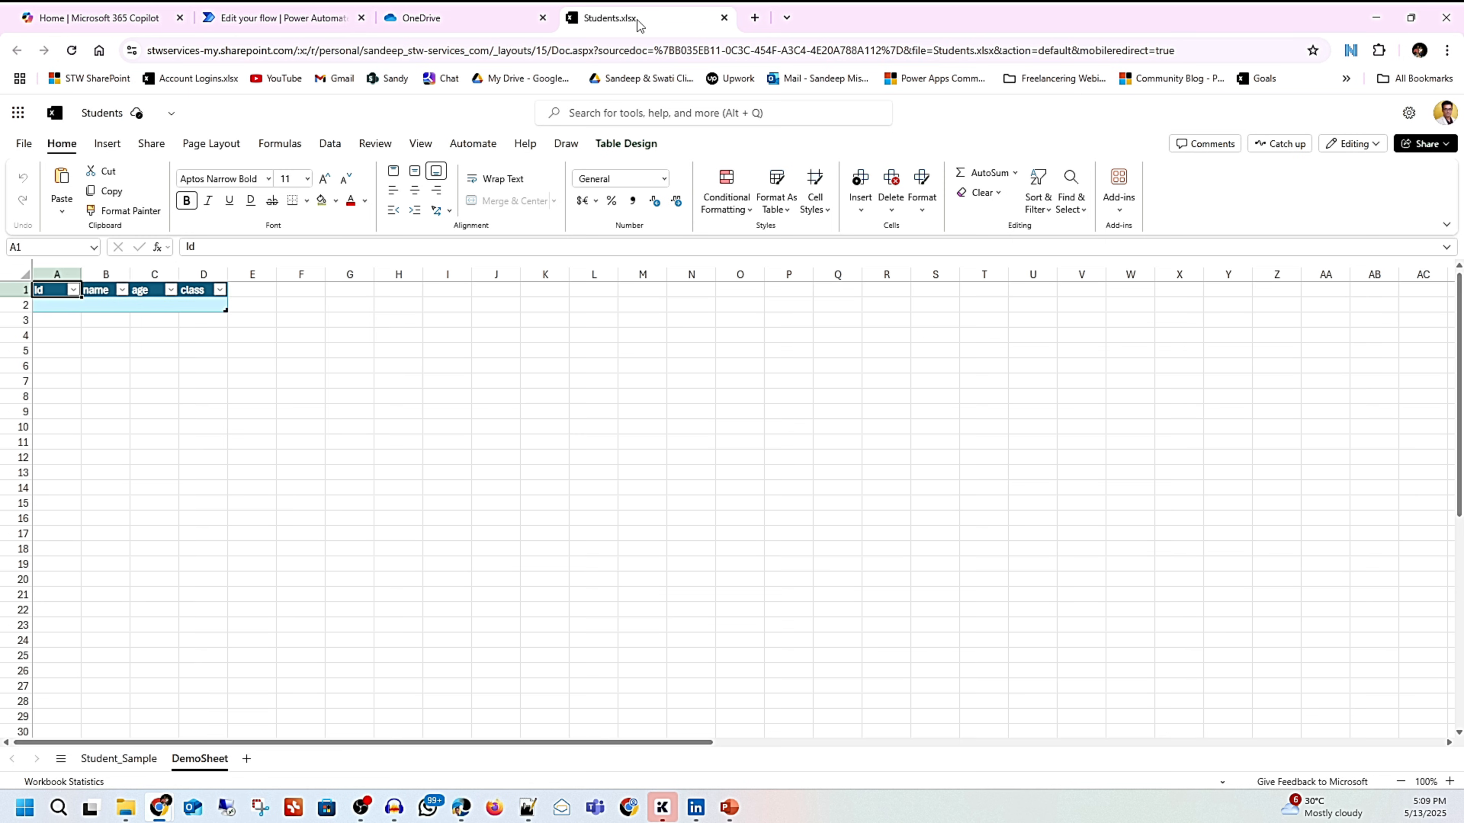